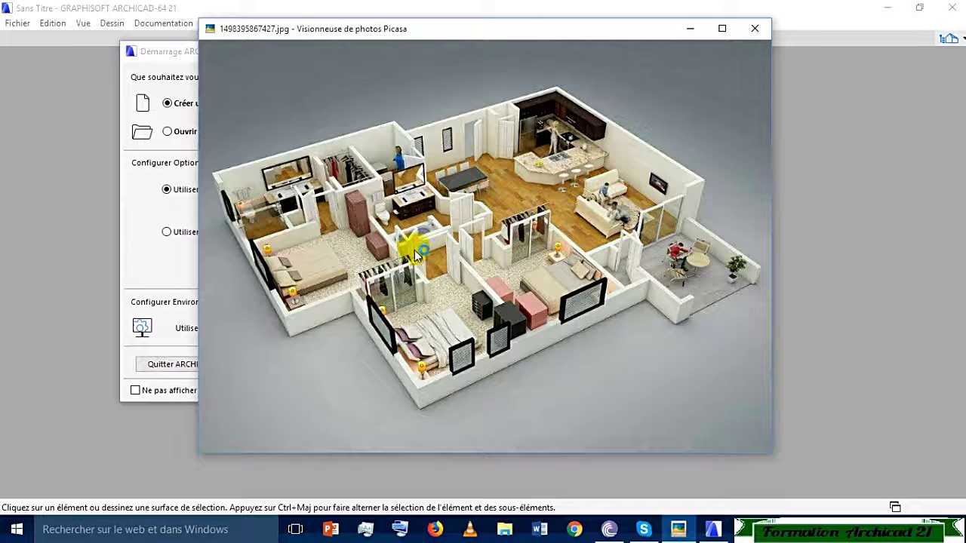
Minimize the reference image and create a new ARCHICAD project from the template Modèle AC21 DEFAUT.tpl
click(689, 28)
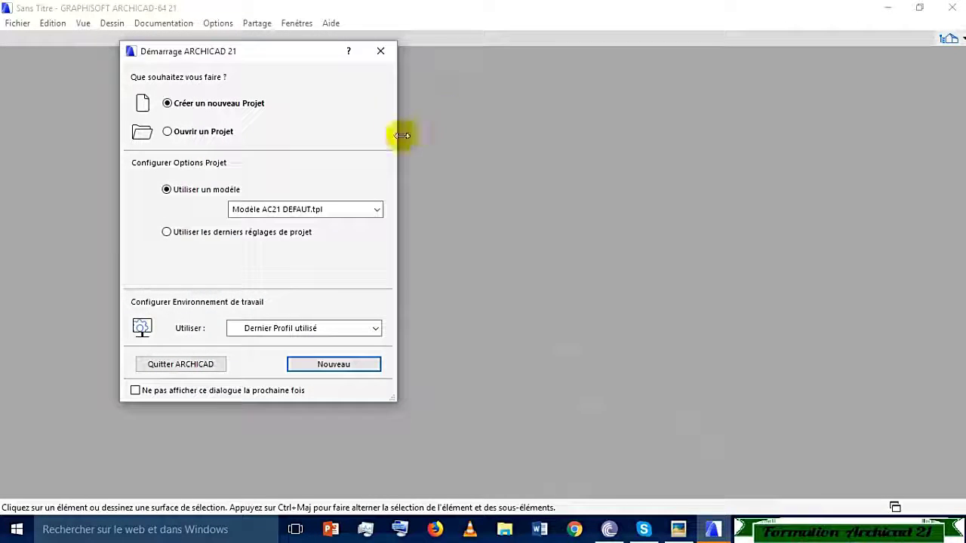
click(333, 363)
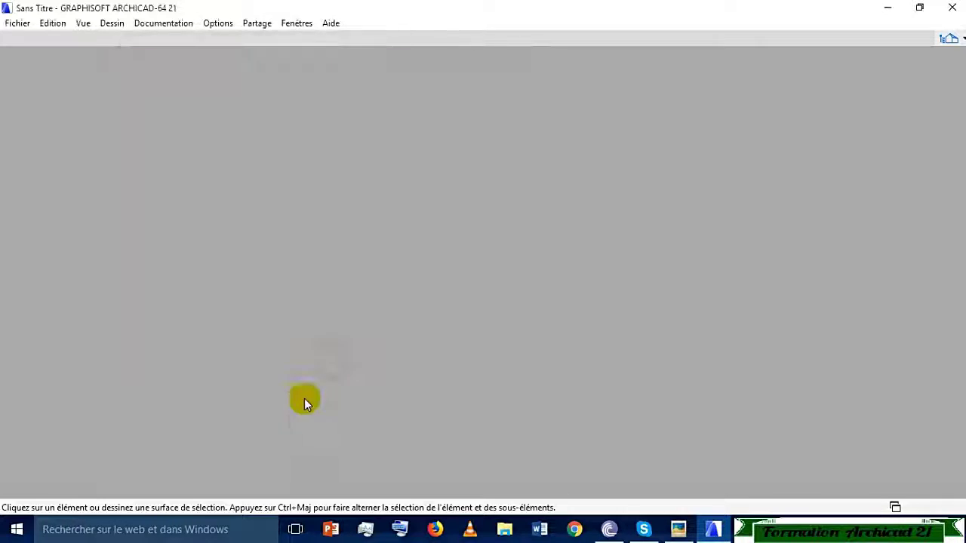
View the furnished house reference image in the Picasa photo viewer, minimize it and return to the ARCHICAD ground floor plan
click(678, 529)
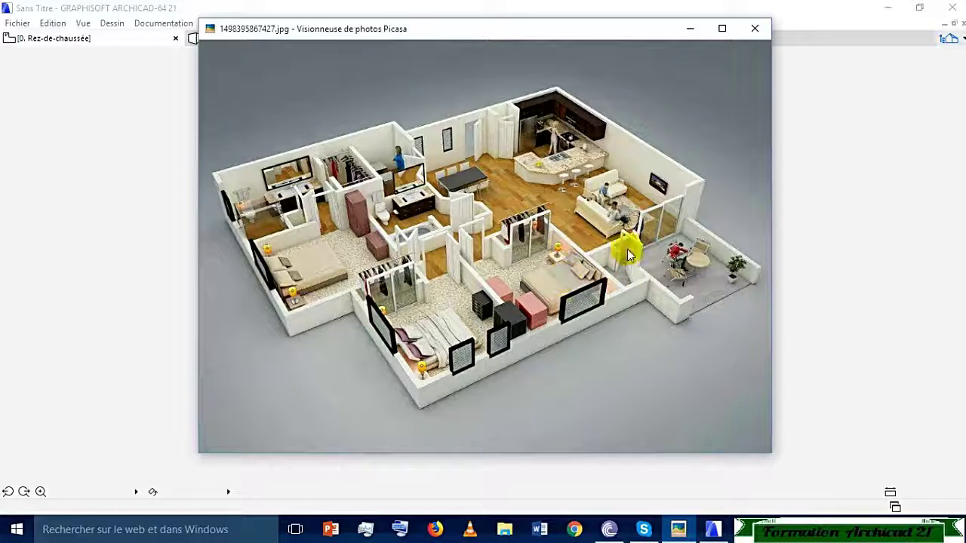
click(863, 303)
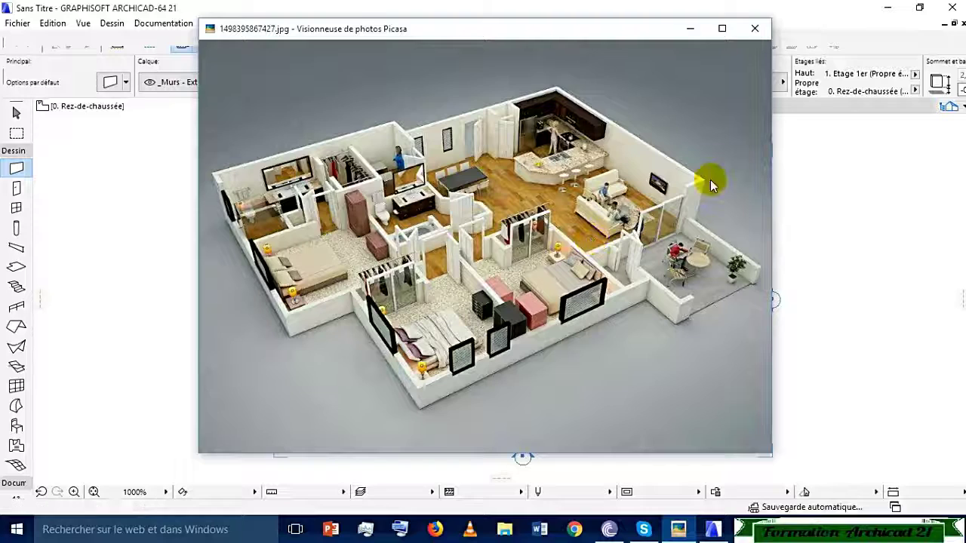
click(886, 8)
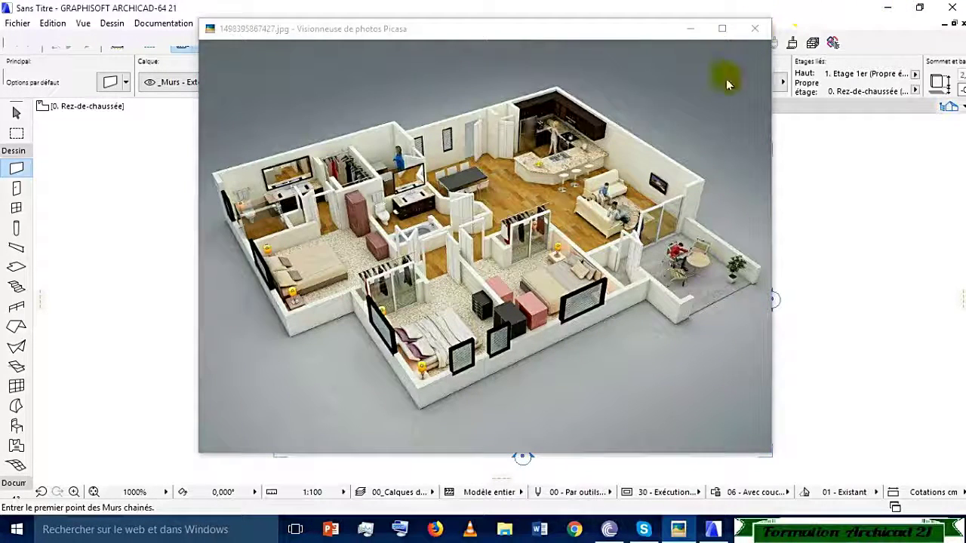
click(754, 29)
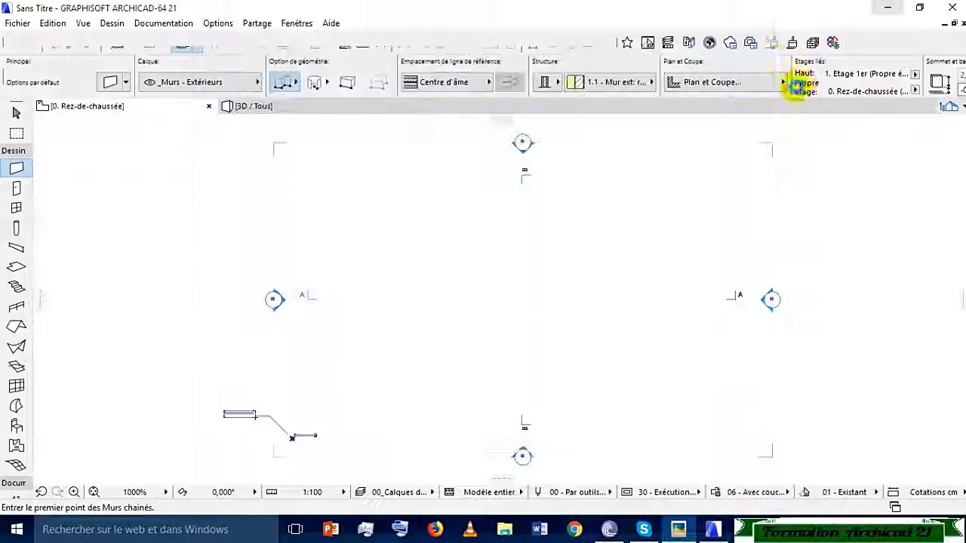
click(891, 11)
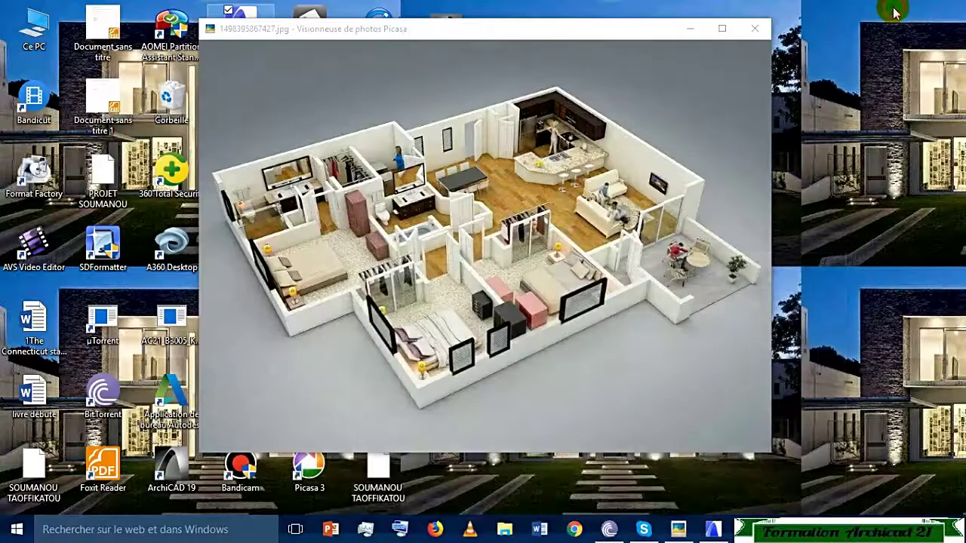
click(688, 26)
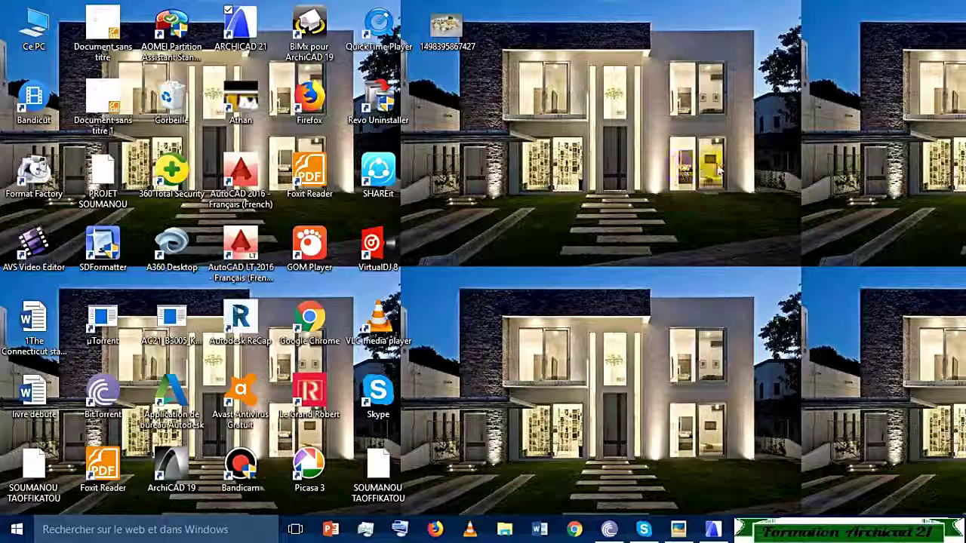
click(712, 530)
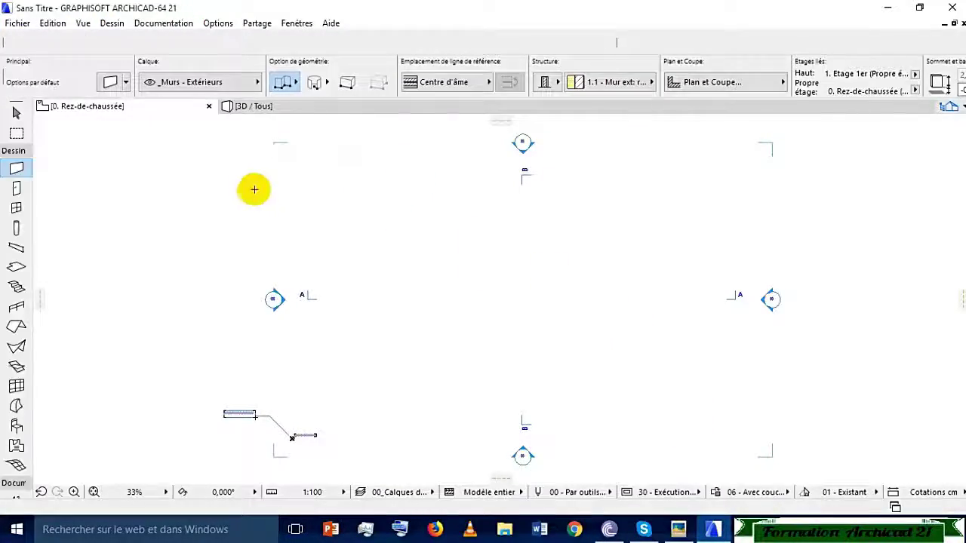
Set the project's working model unit to centimètre
scroll(271, 194, down, 1)
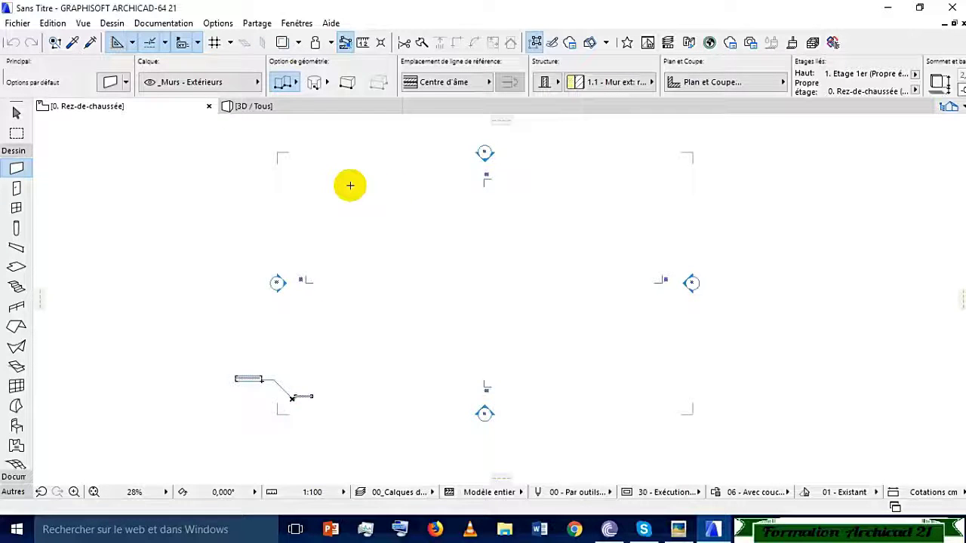
scroll(350, 186, up, 1)
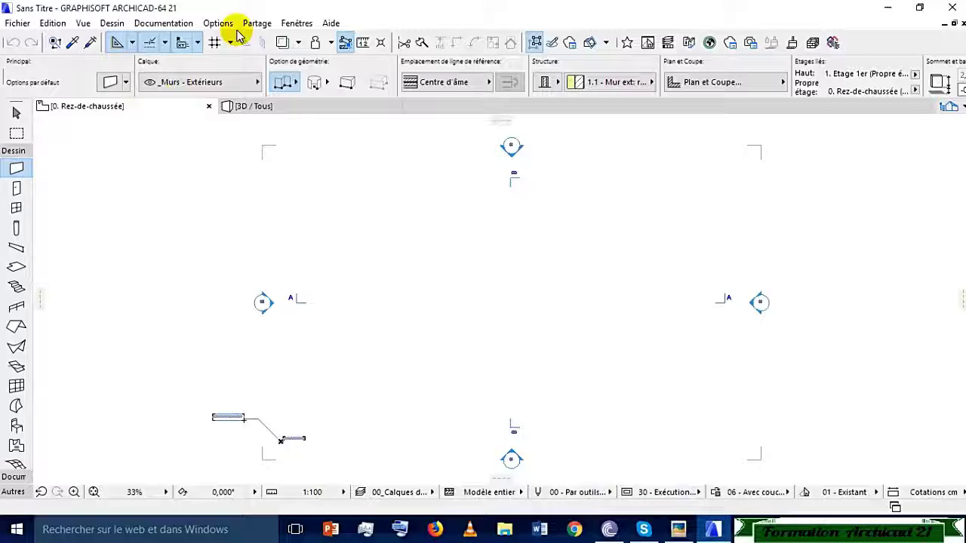
click(220, 23)
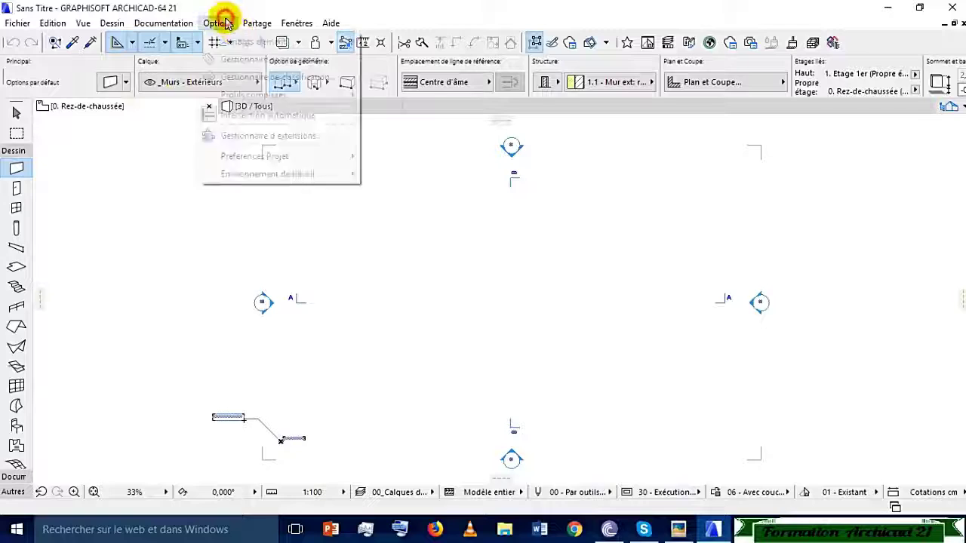
mouse_move(244, 156)
click(425, 156)
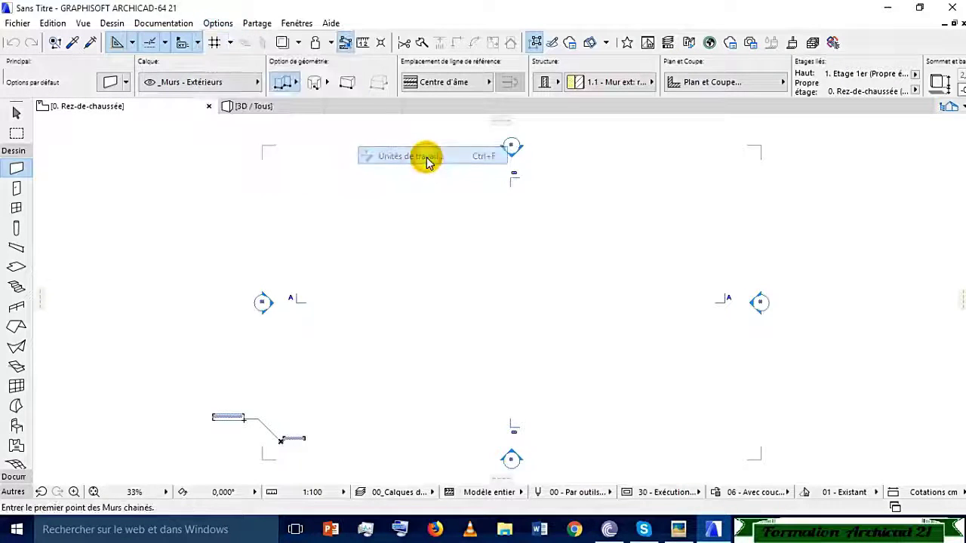
click(491, 118)
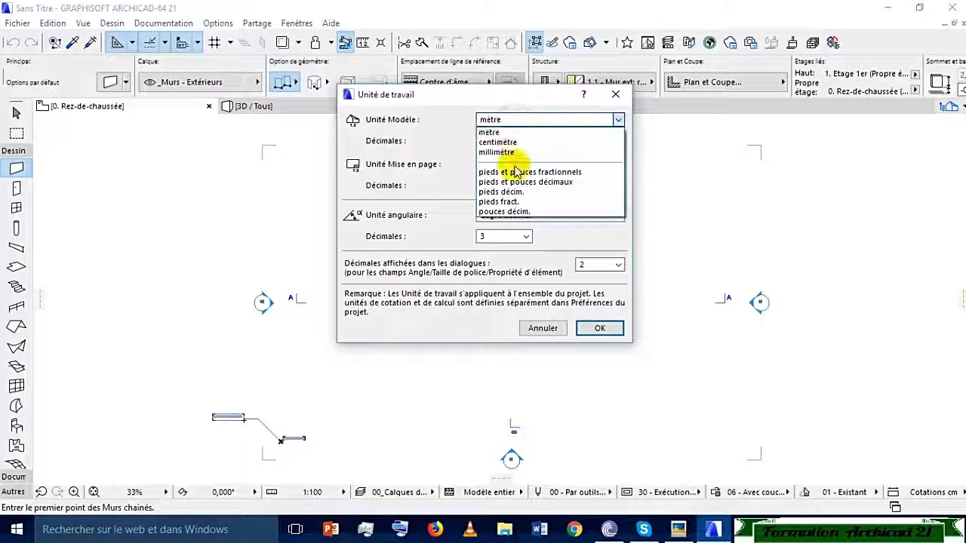
click(498, 142)
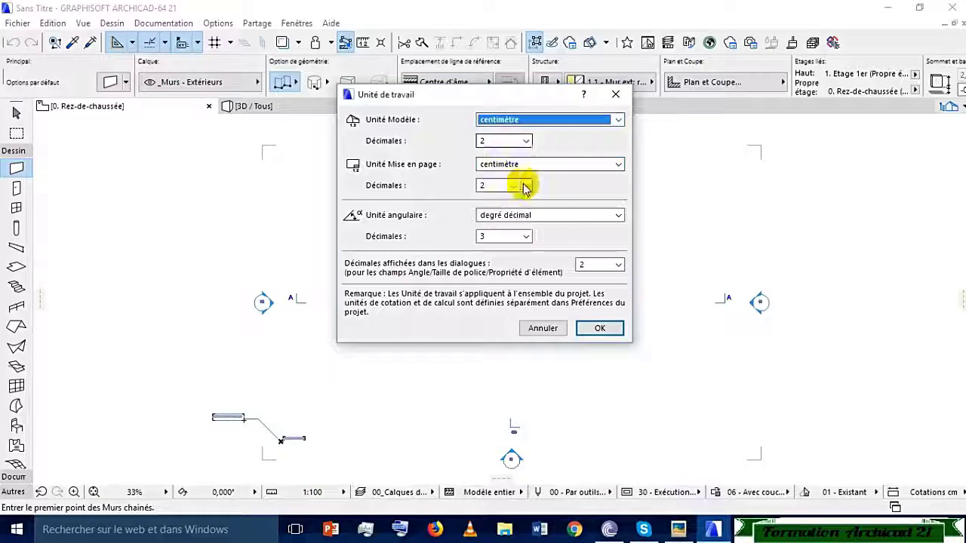
click(596, 330)
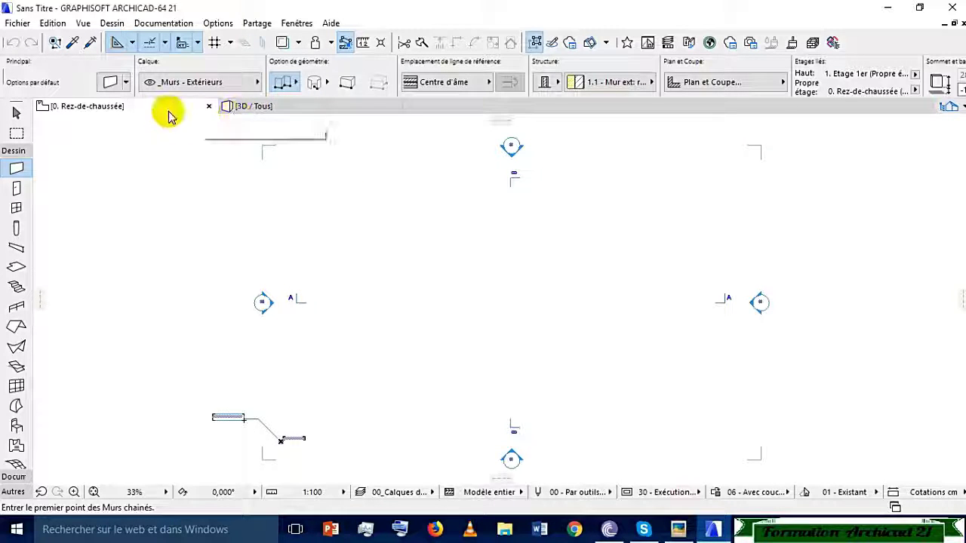
Open the story settings and set the Rez-de-chaussée story height to 310
right_click(132, 111)
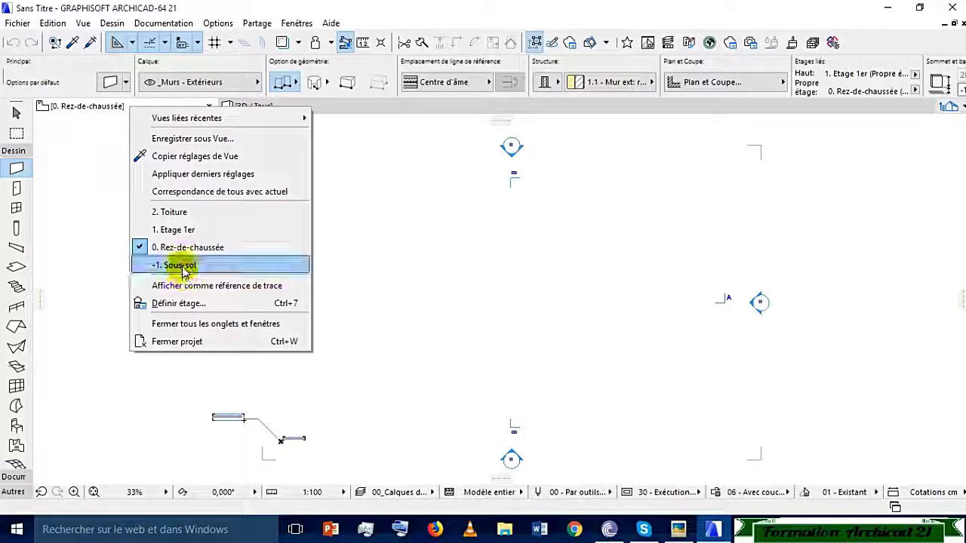
click(201, 303)
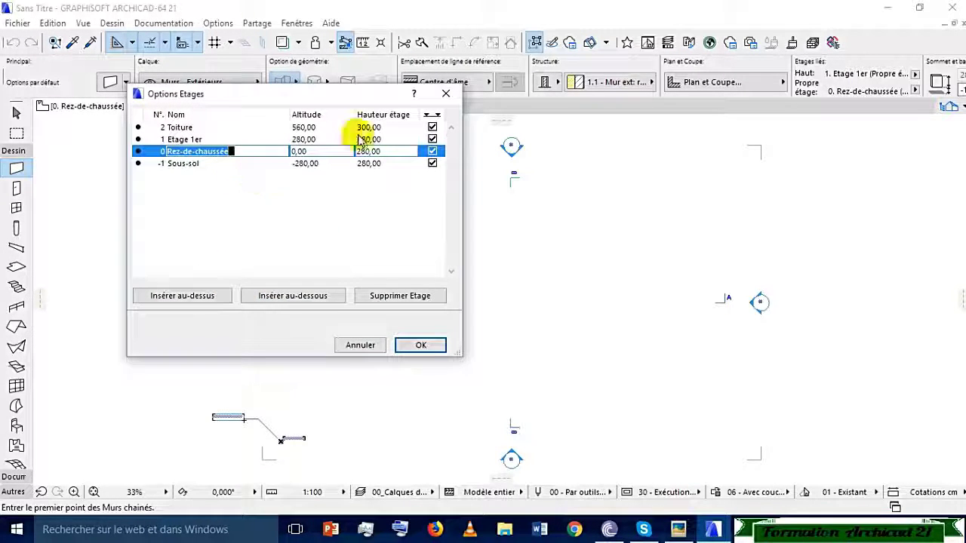
click(394, 151)
key(BackSpace)
key(BackSpace)
key(BackSpace)
key(BackSpace)
key(BackSpace)
key(BackSpace)
text(33)
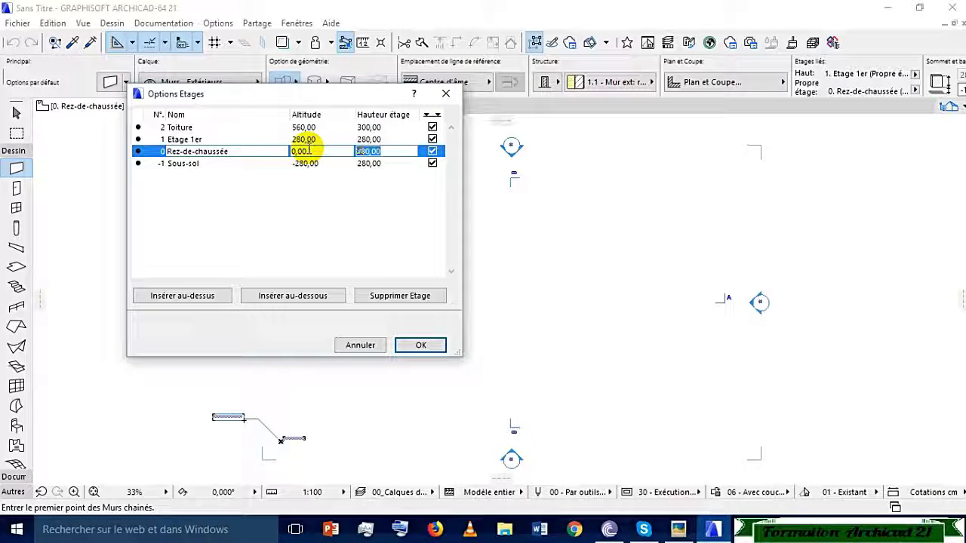
Set the Etage 1er story height to 310
click(400, 140)
text(310)
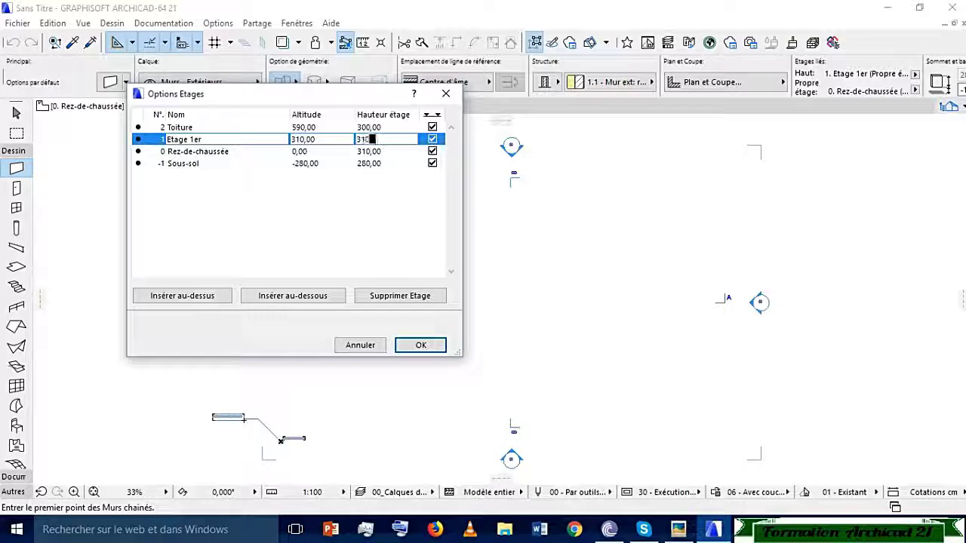
click(273, 324)
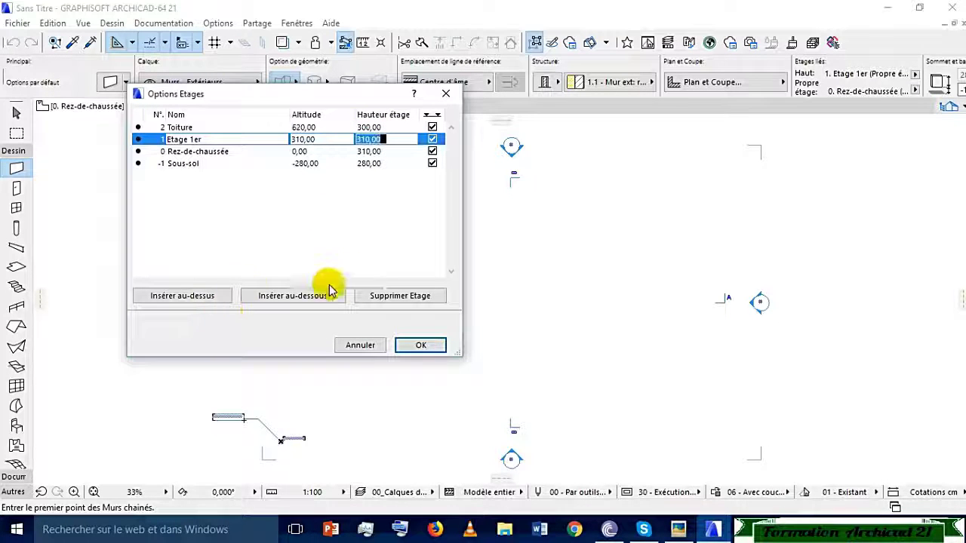
Delete the Toiture and Sous-sol stories, apply the story settings and accept the permanent deletion
click(244, 128)
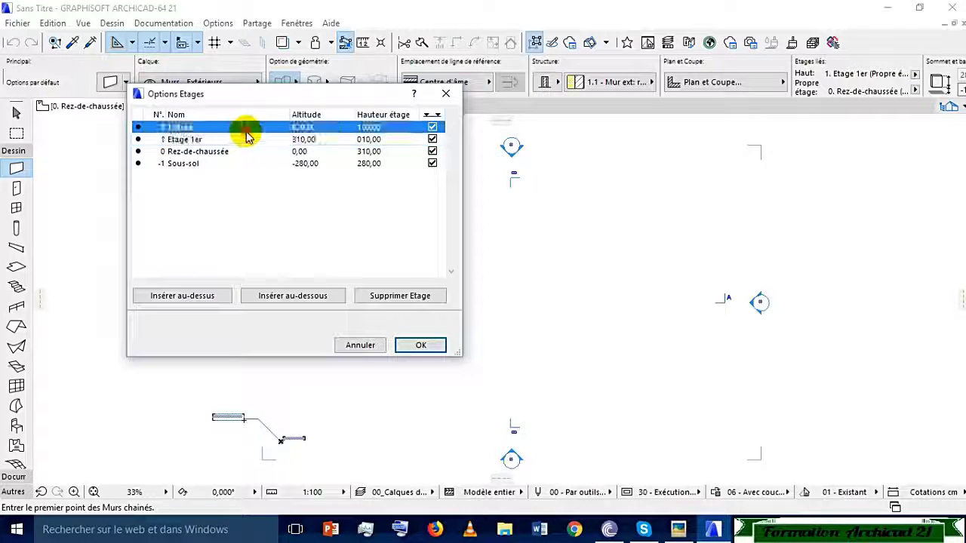
click(399, 295)
click(286, 140)
click(285, 152)
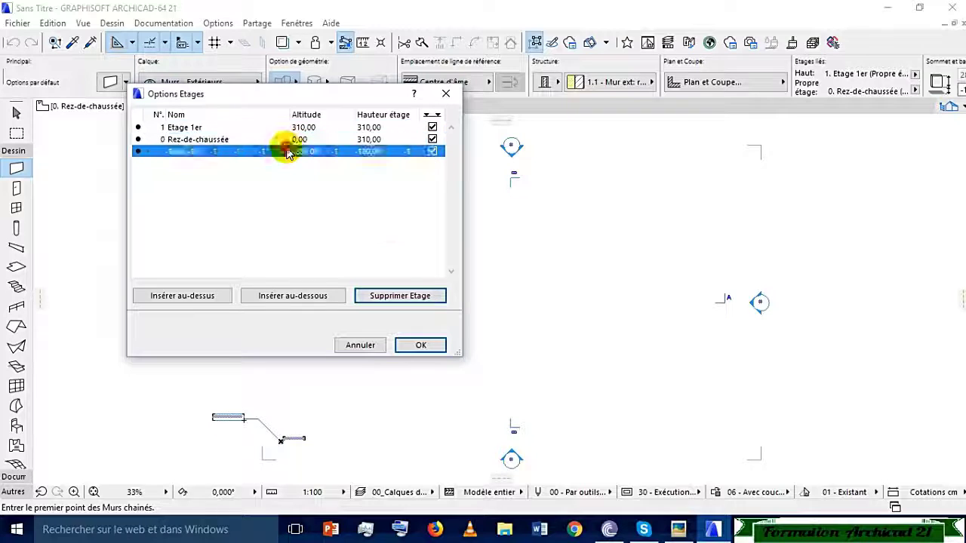
click(398, 296)
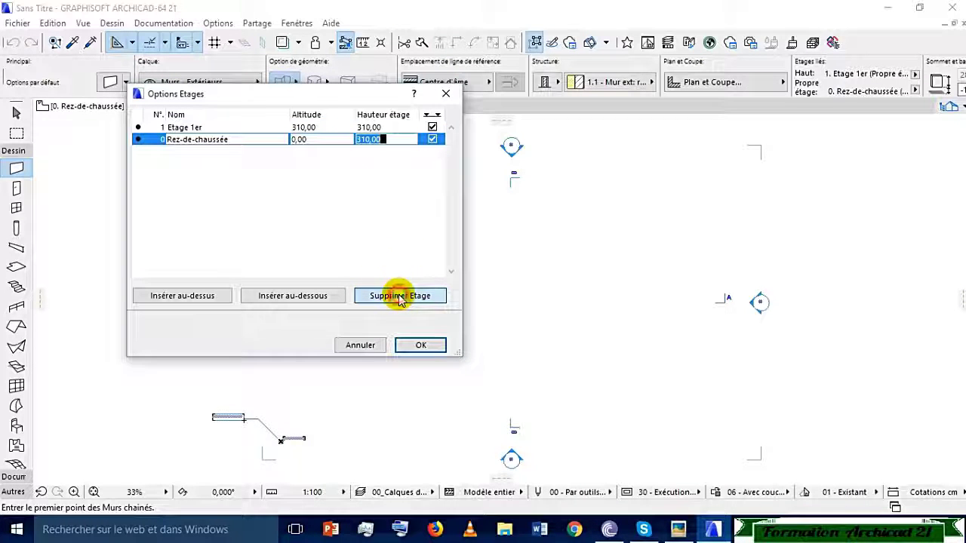
click(419, 346)
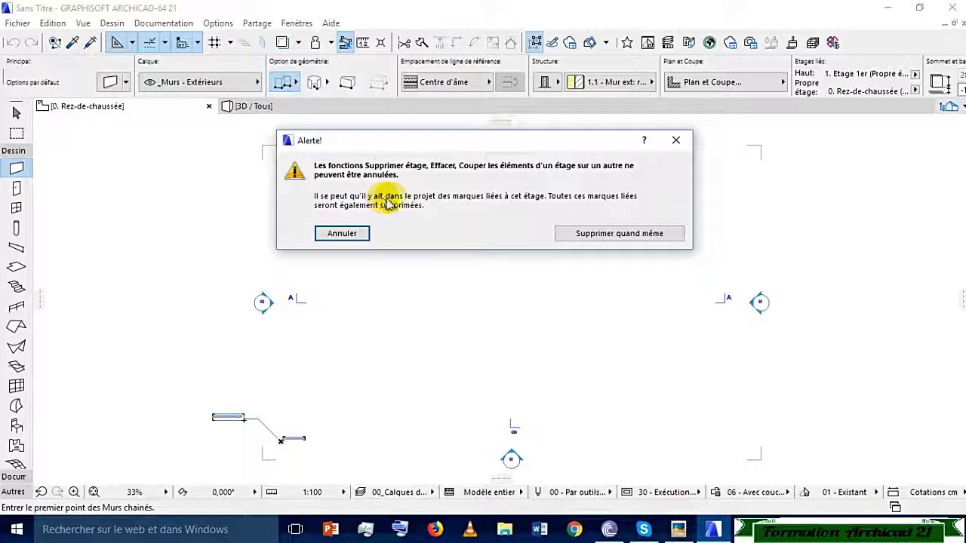
click(600, 234)
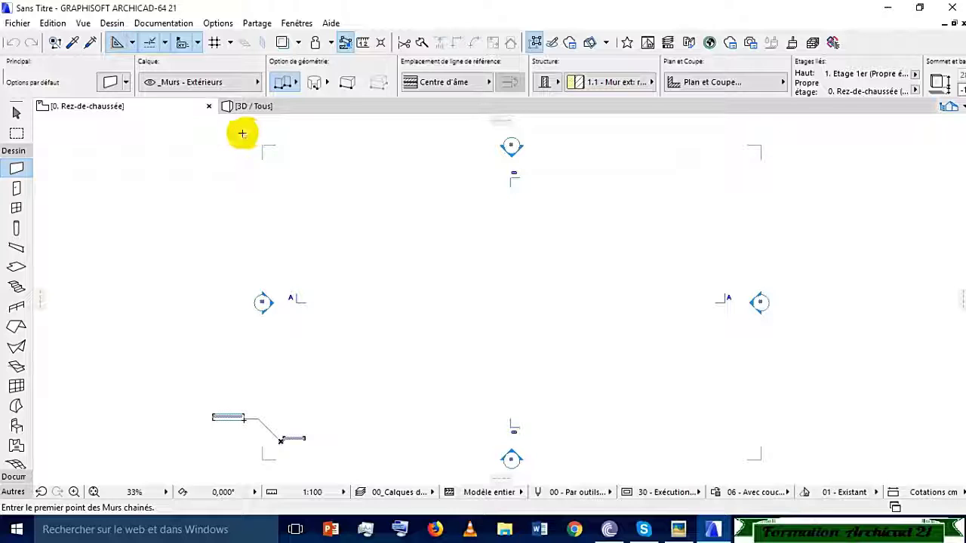
Select all default section and elevation markers on the ground floor plan and delete them, keeping their viewpoints as independent
click(293, 205)
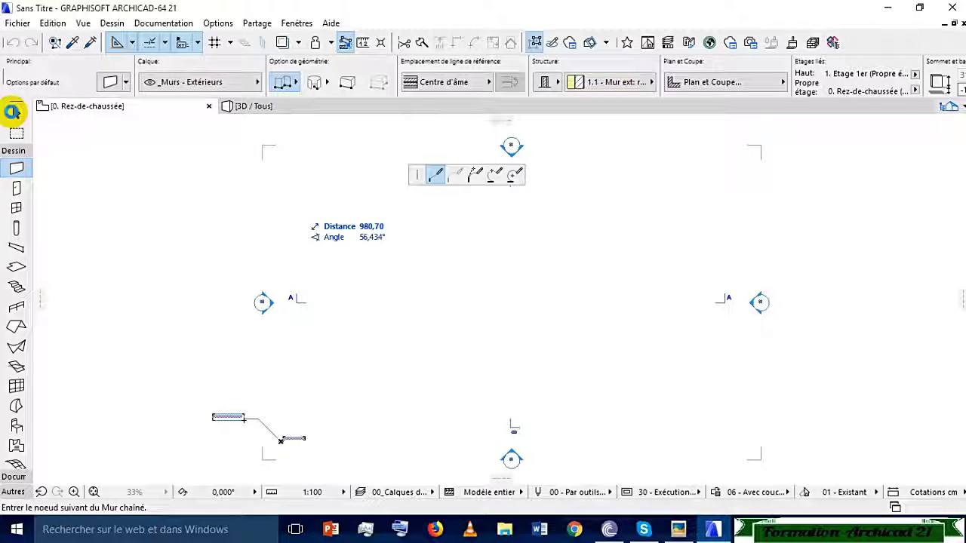
click(14, 111)
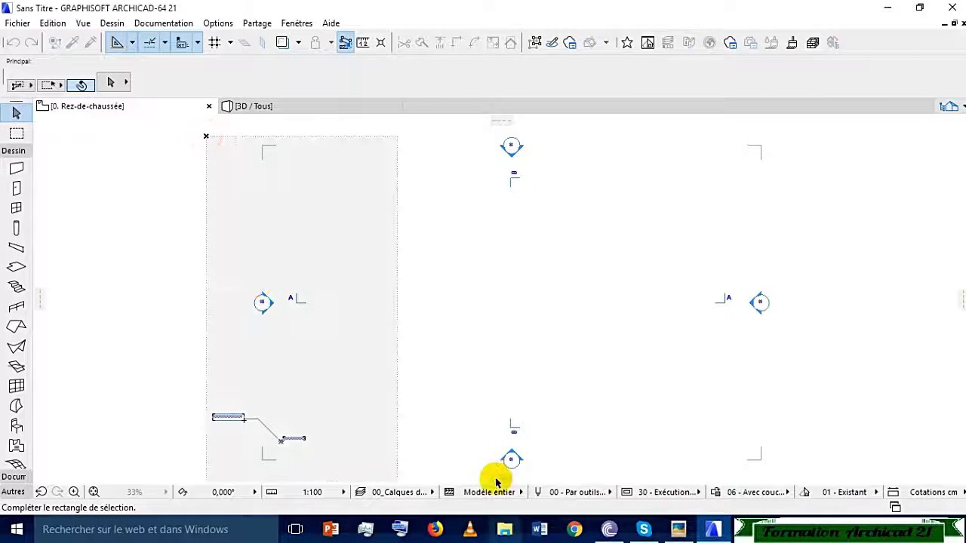
click(786, 471)
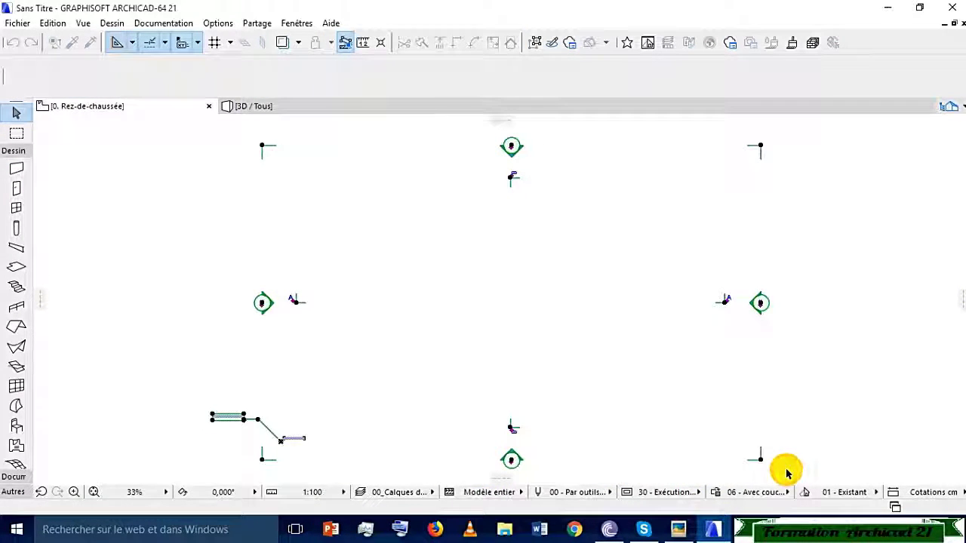
key(Delete)
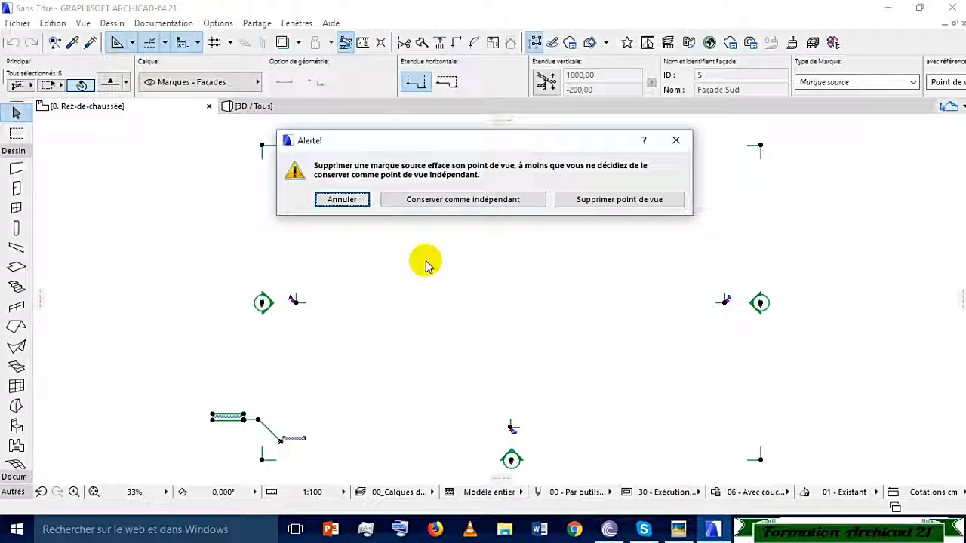
click(445, 199)
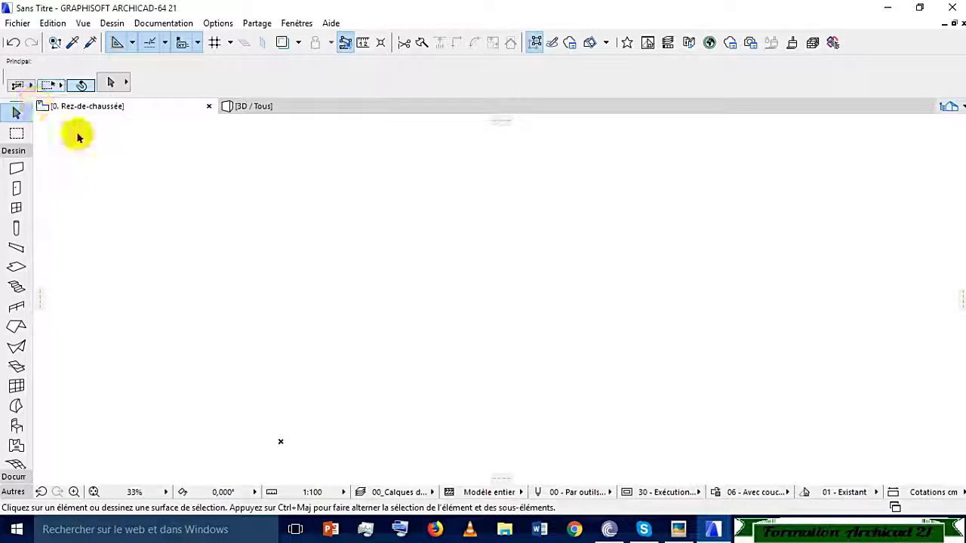
Open the layer settings and create a new layer combination named NOUVEAU
click(111, 24)
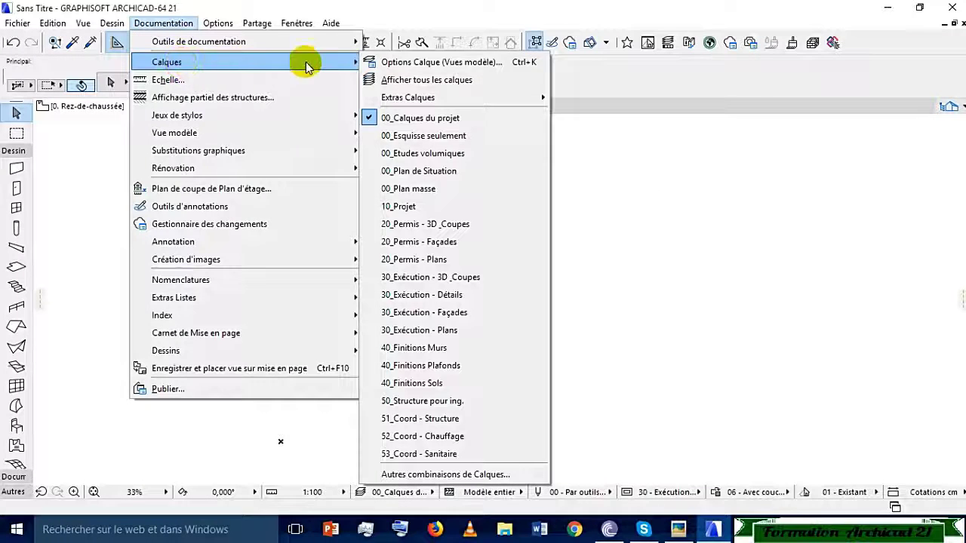
click(434, 62)
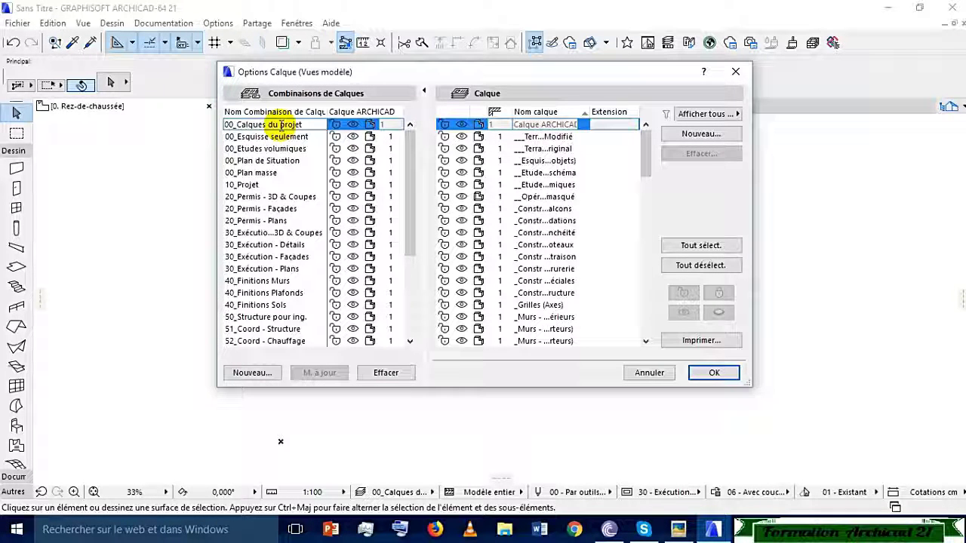
scroll(266, 178, down, 4)
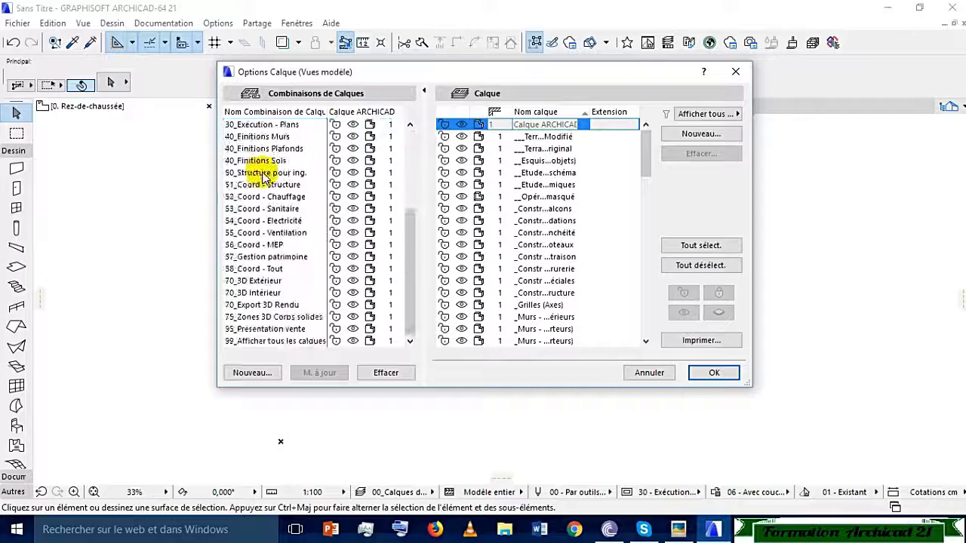
scroll(266, 177, up, 4)
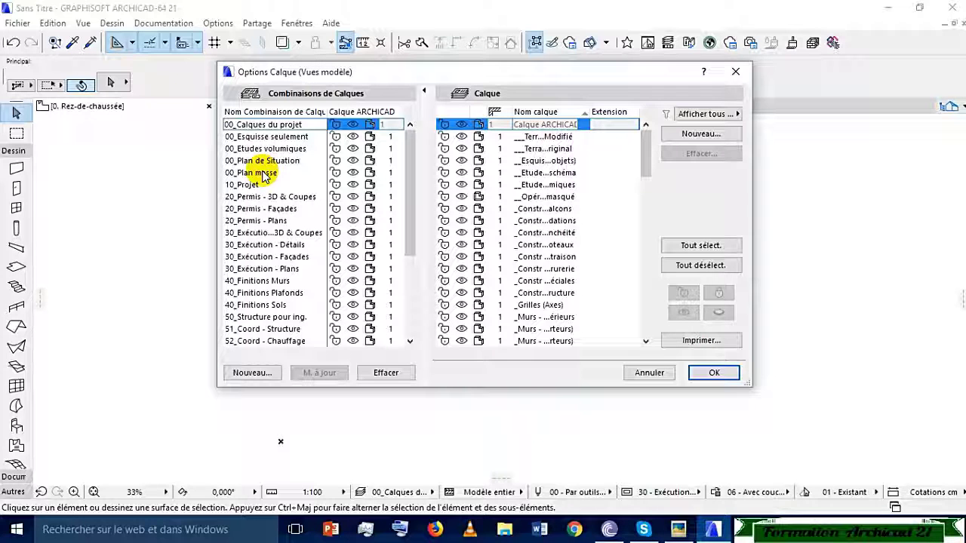
scroll(263, 173, down, 4)
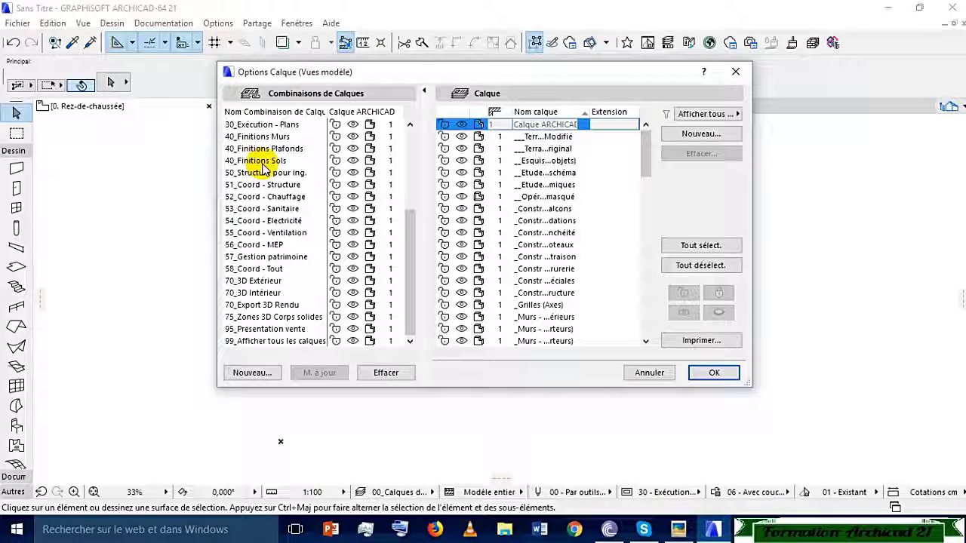
click(294, 344)
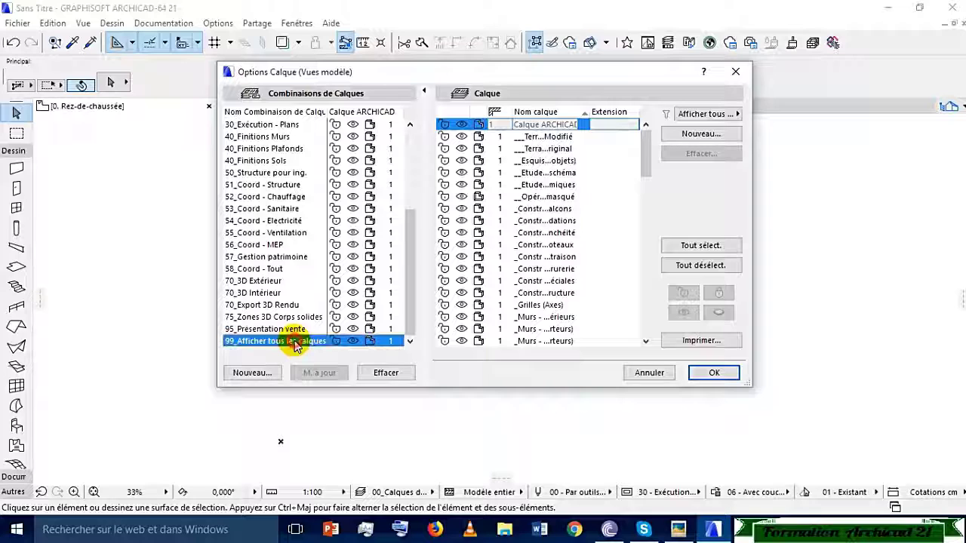
click(252, 374)
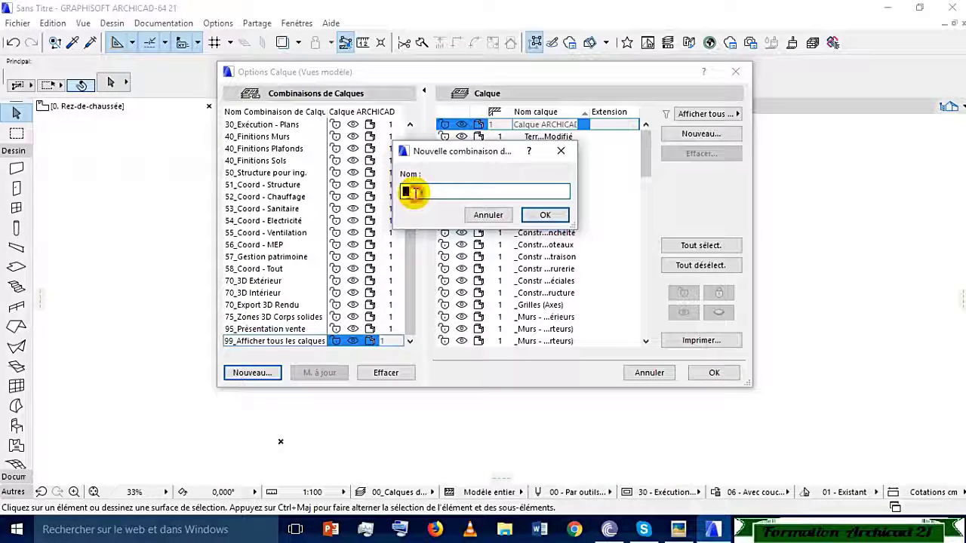
double_click(415, 193)
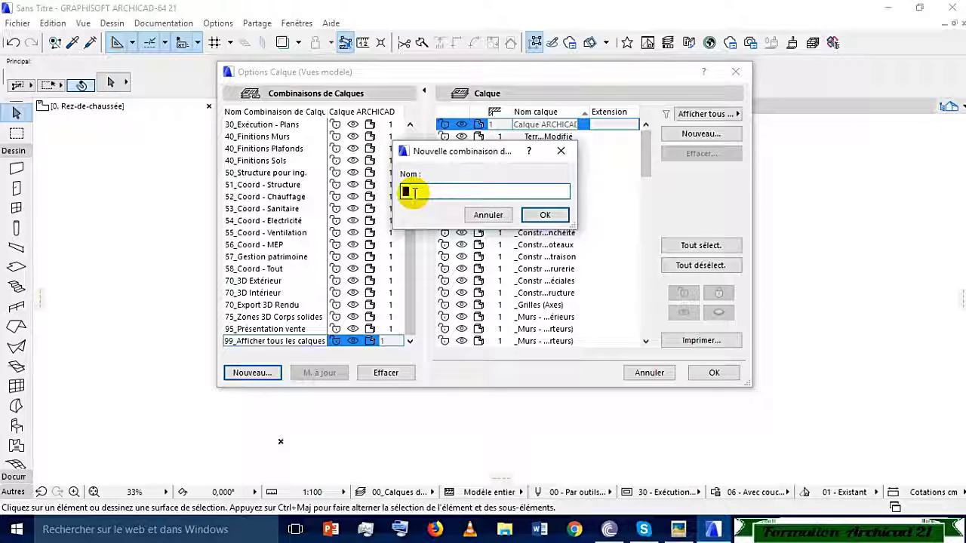
text(NOUVEAU)
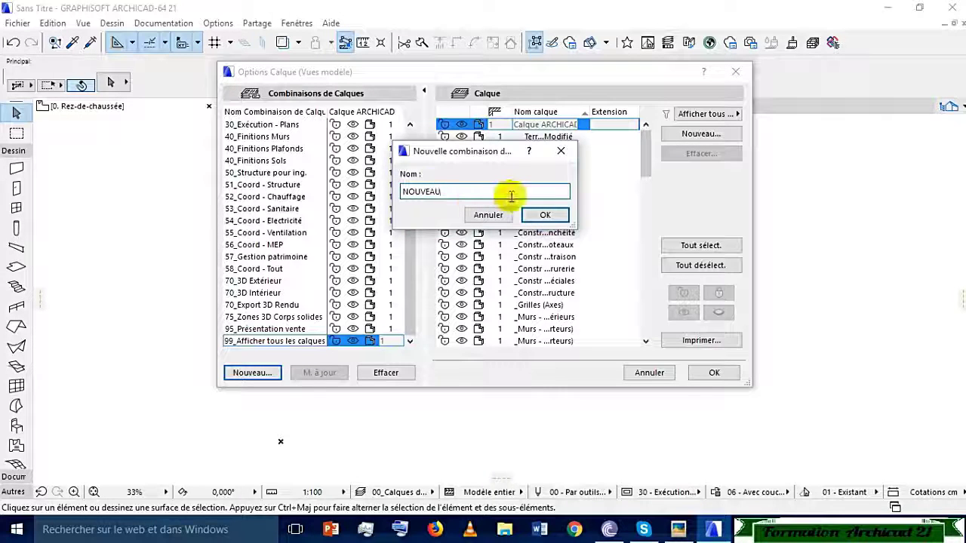
click(545, 215)
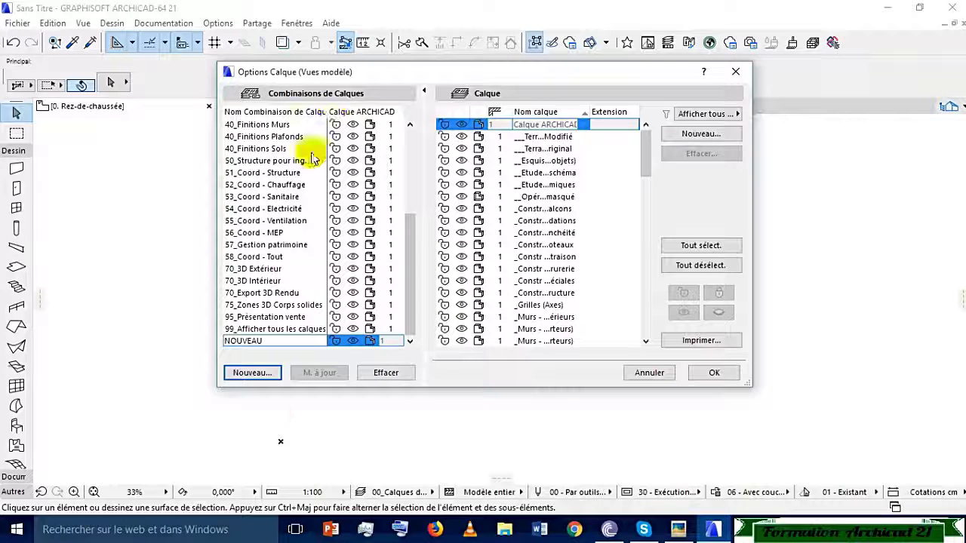
Select all layers in the layer settings and delete them together with their elements
click(537, 172)
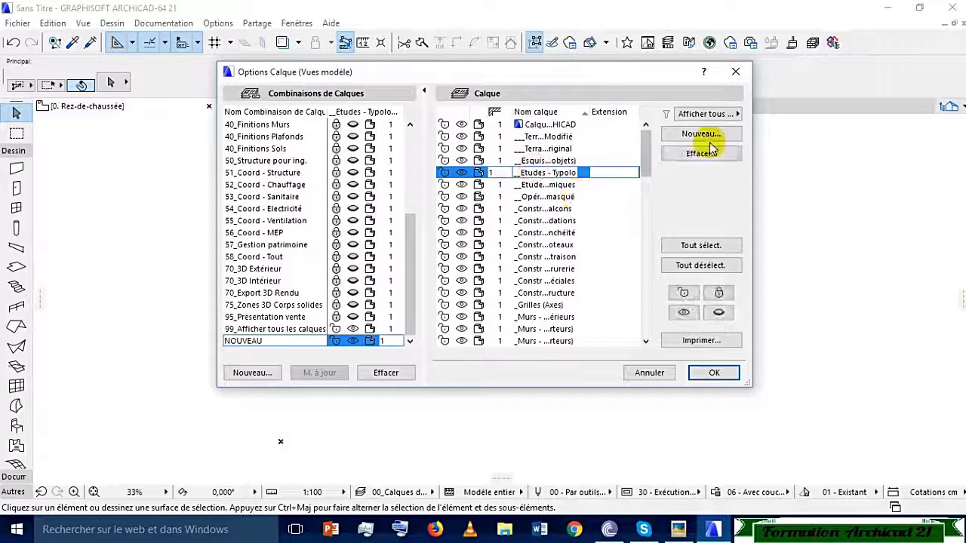
click(701, 245)
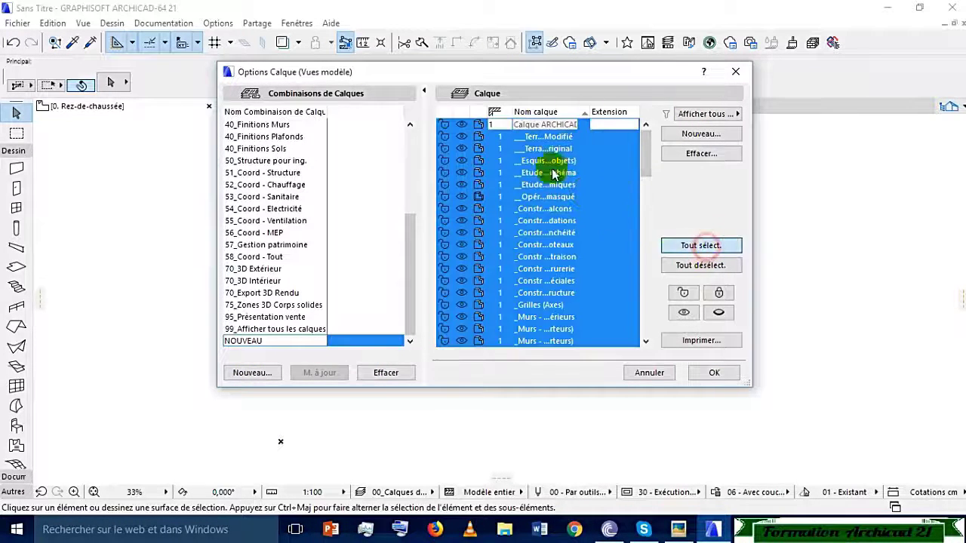
click(701, 153)
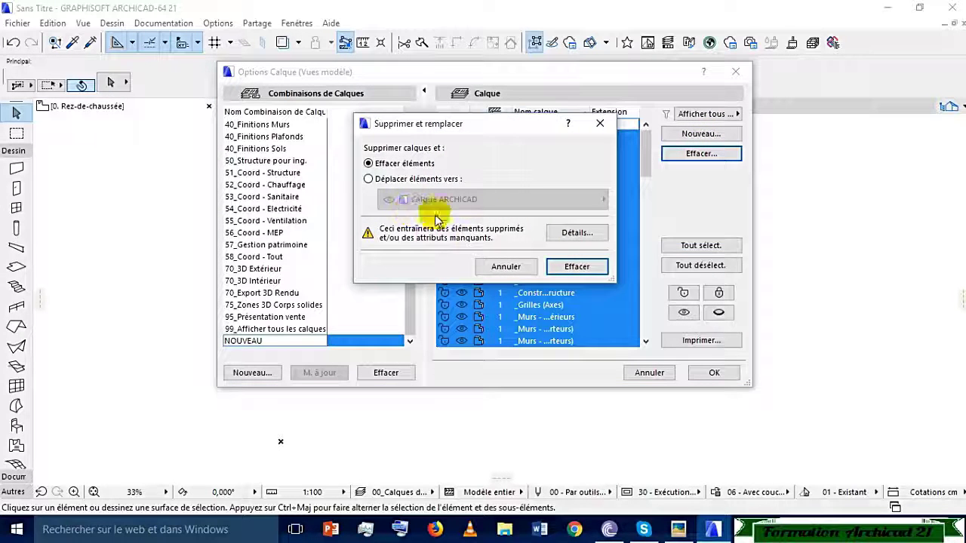
click(567, 267)
Create a new layer named poutre
click(700, 134)
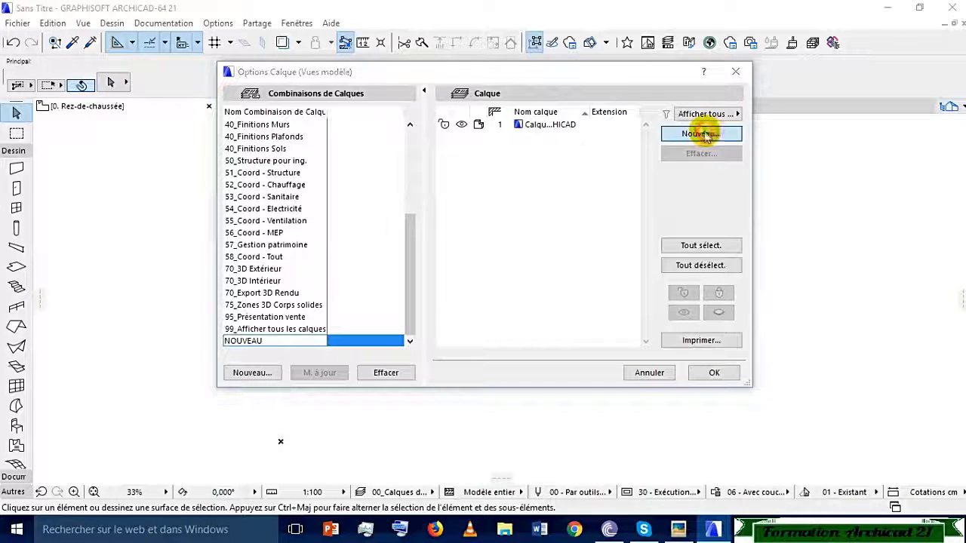
text(po)
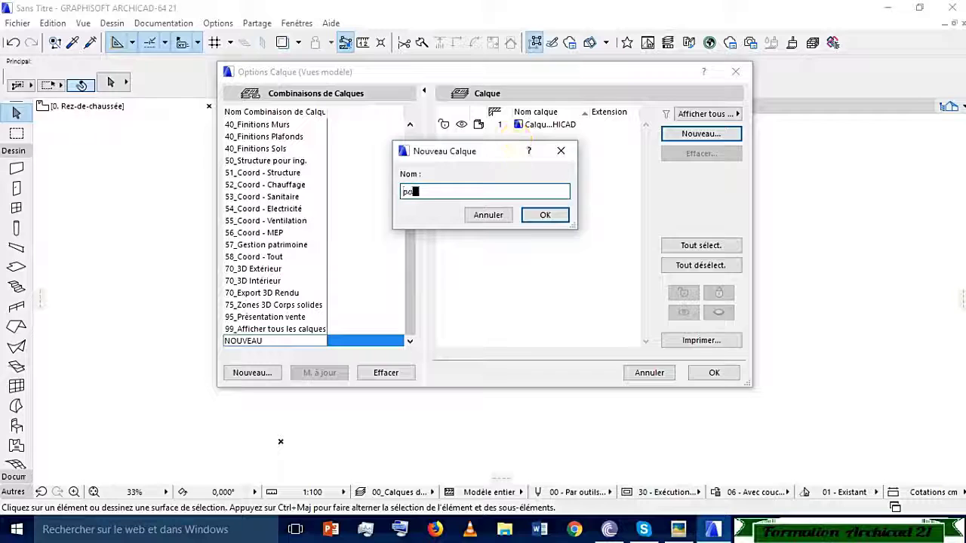
text(utre)
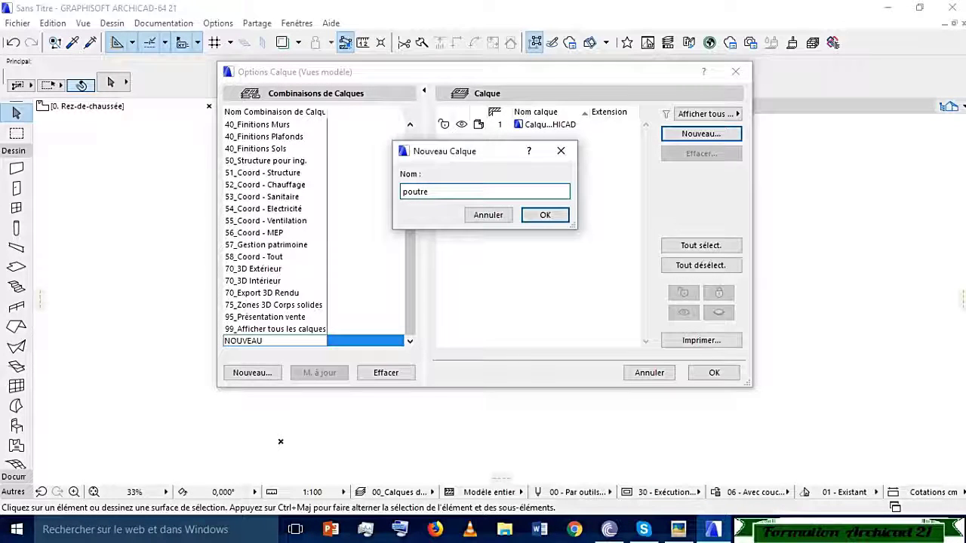
key(Return)
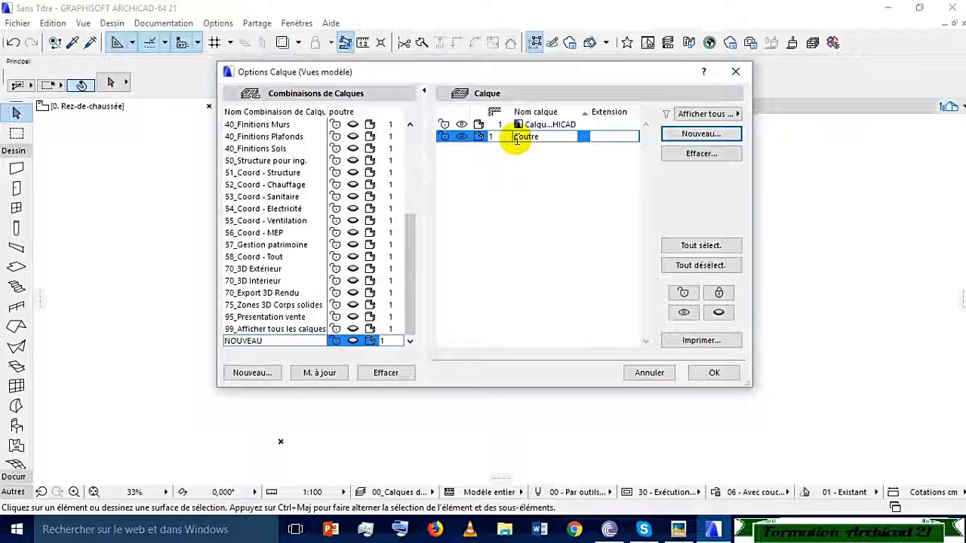
Create two more layers named poteau and cotation
click(705, 134)
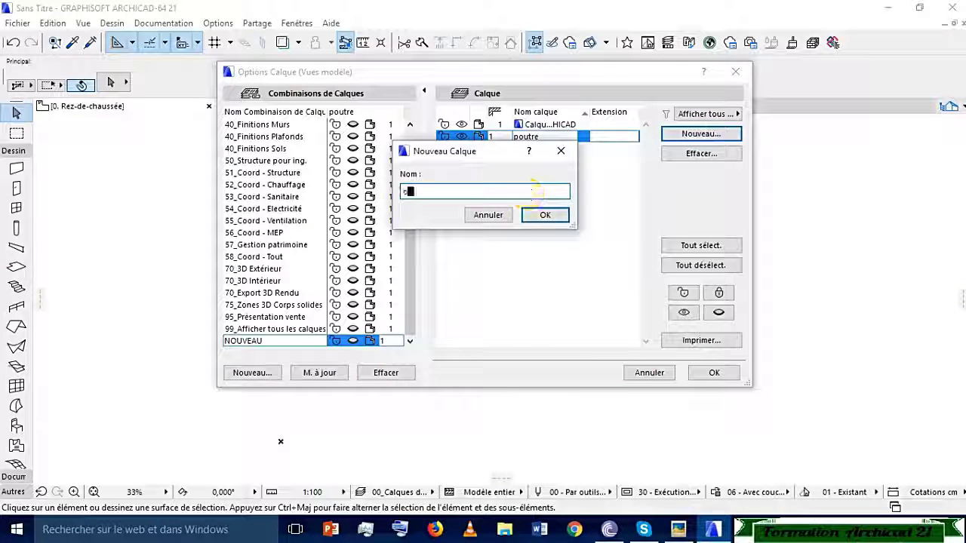
text(oteau)
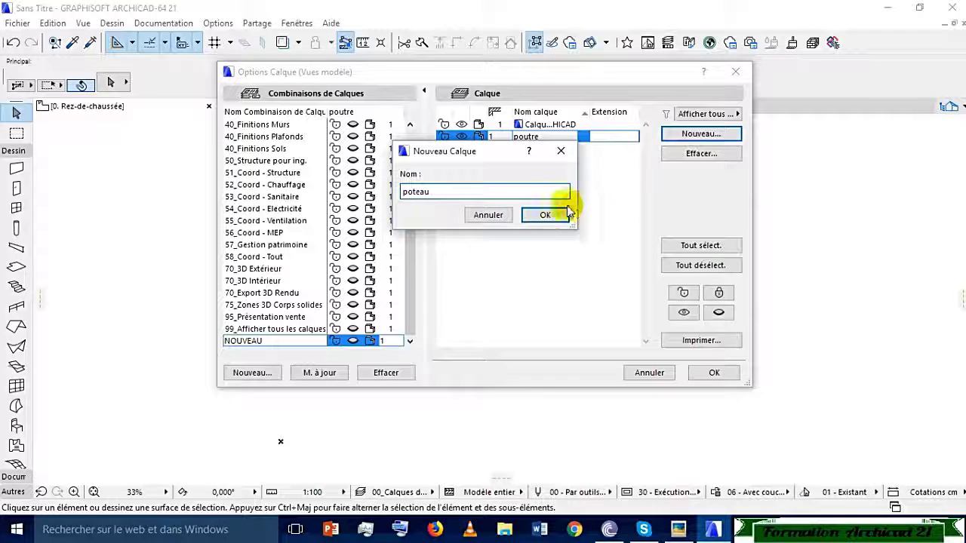
click(545, 215)
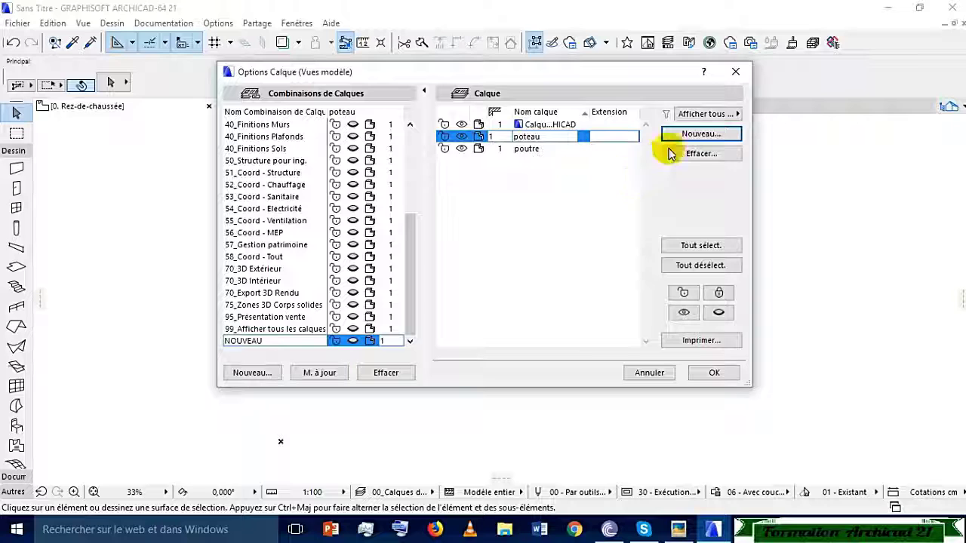
click(686, 133)
text(d)
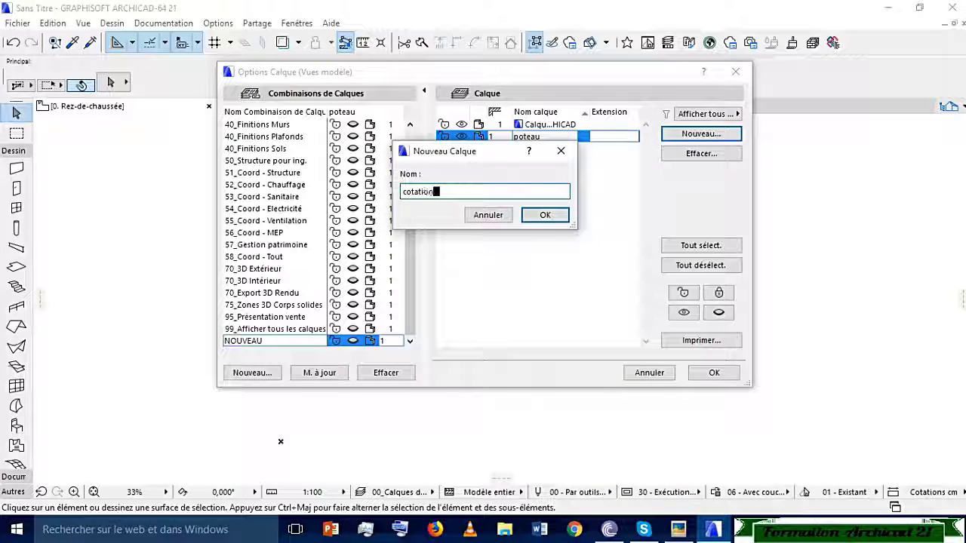
key(Return)
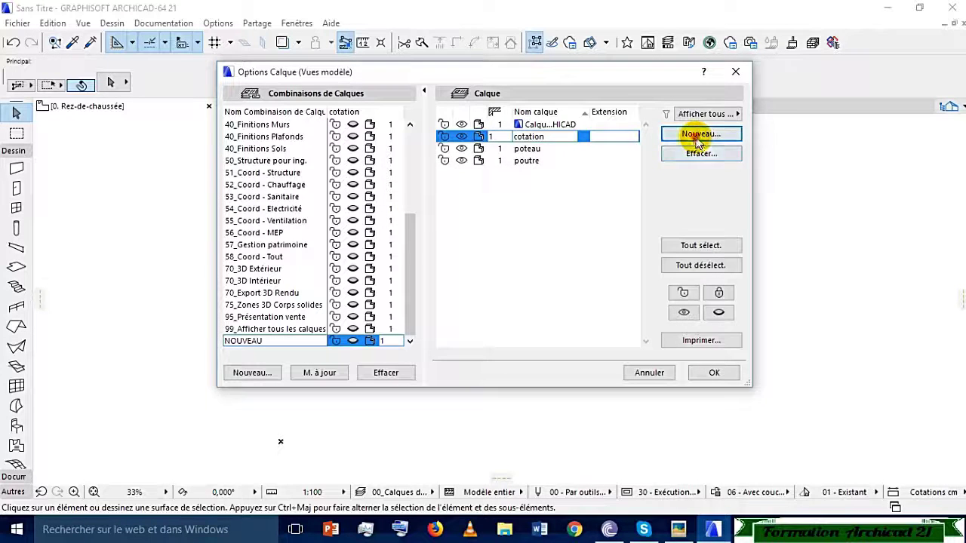
Create a layer named systeme de grille, then update the NOUVEAU combination and apply the layer settings
click(698, 136)
text(s)
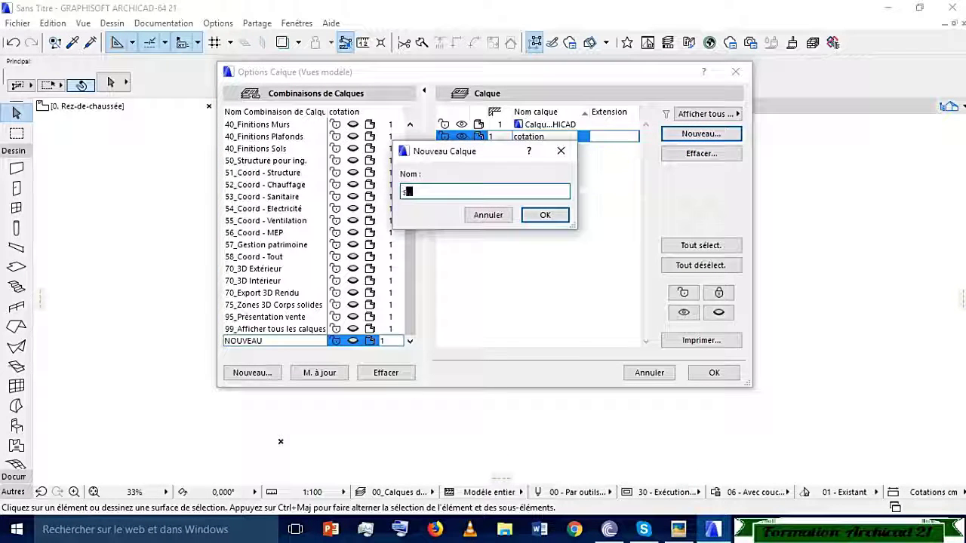
text(ysteme)
text( c)
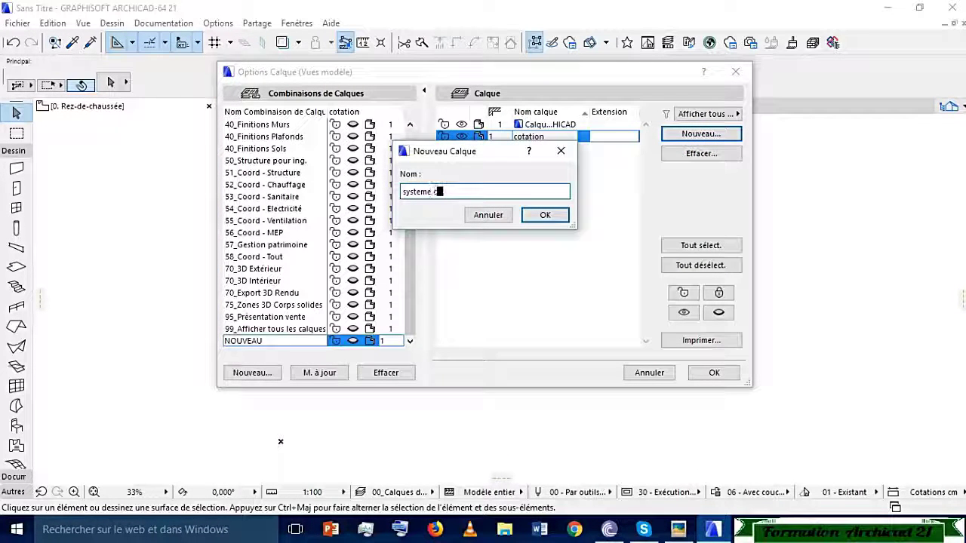
text(o)
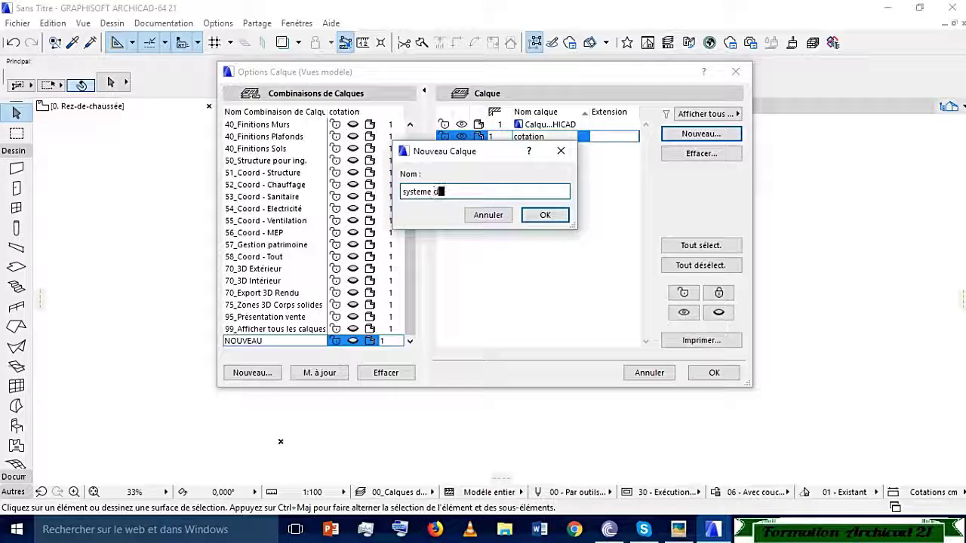
text( grille)
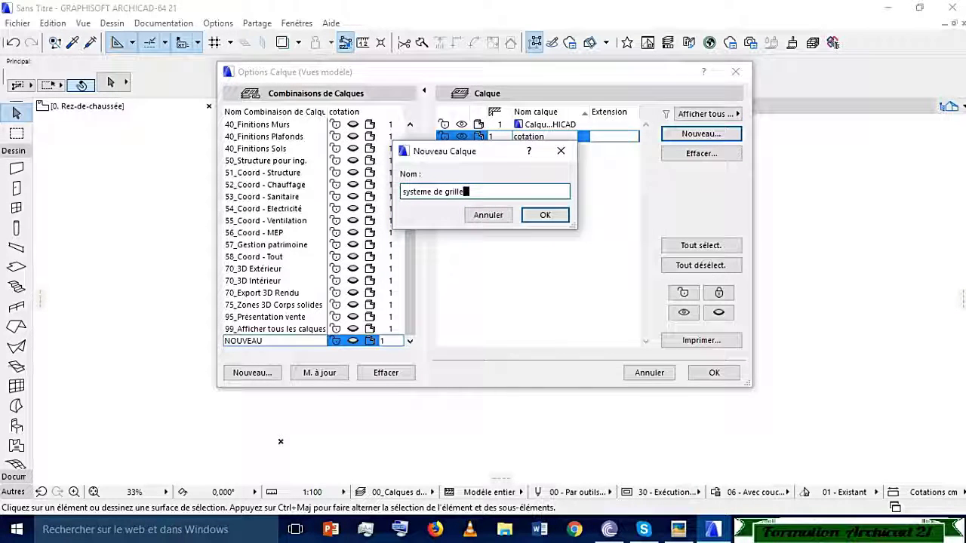
click(550, 215)
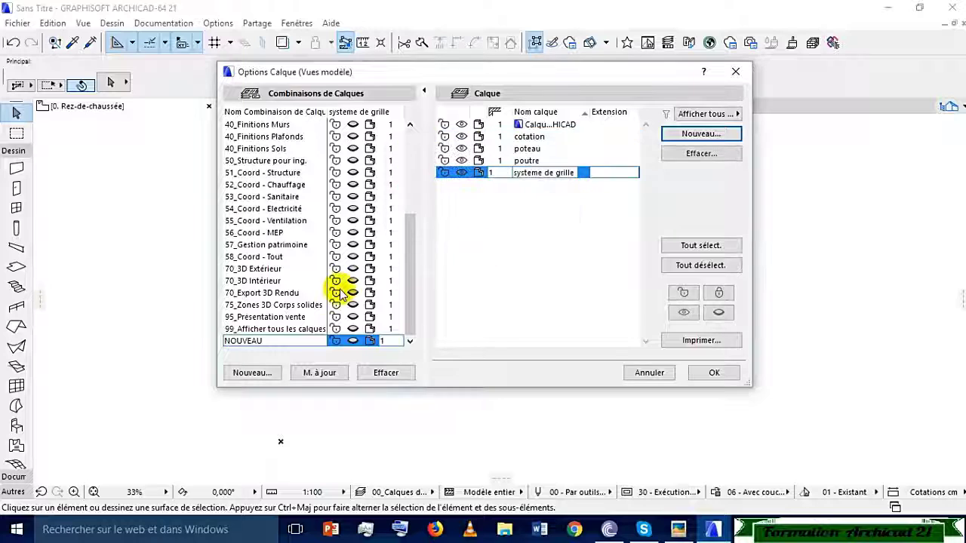
click(315, 374)
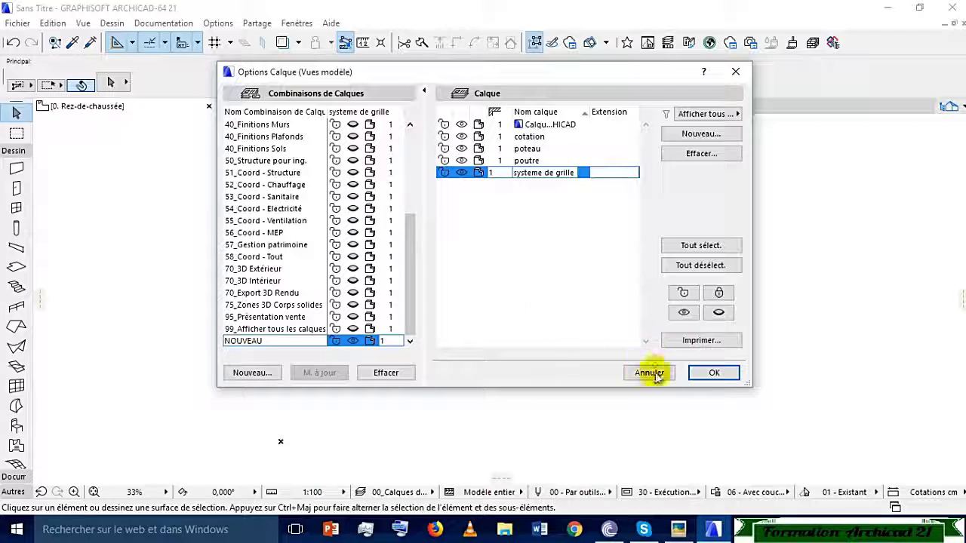
click(714, 372)
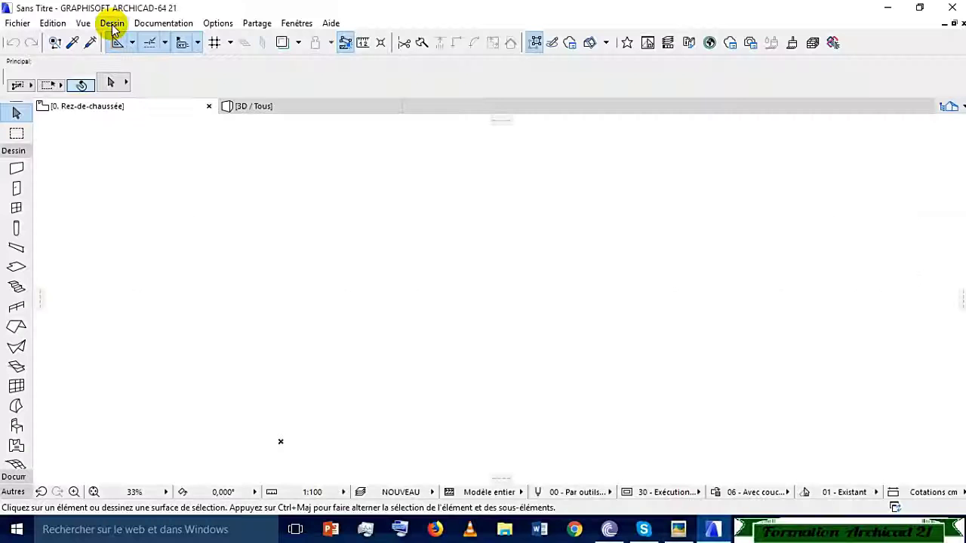
Open the grid system settings and enable placing default beams on the grid lines
click(112, 23)
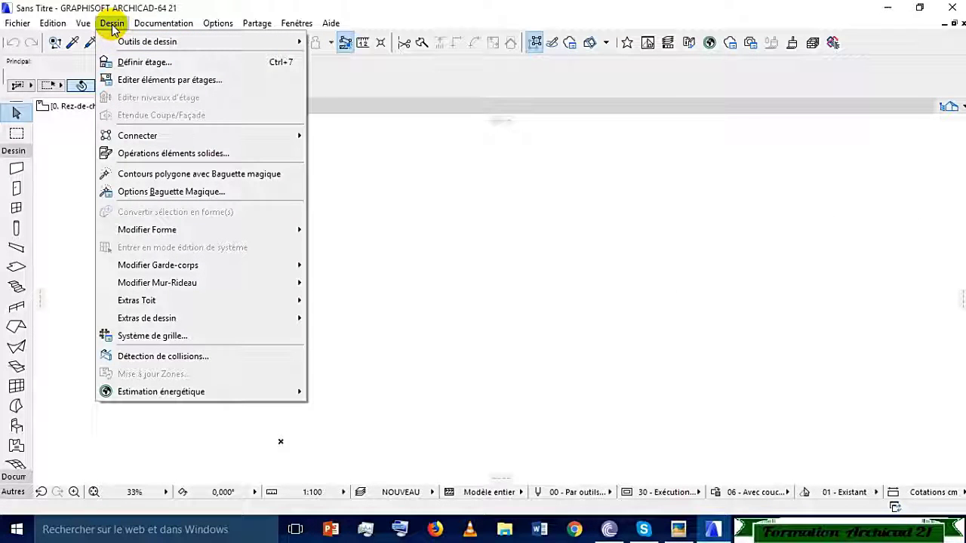
click(155, 335)
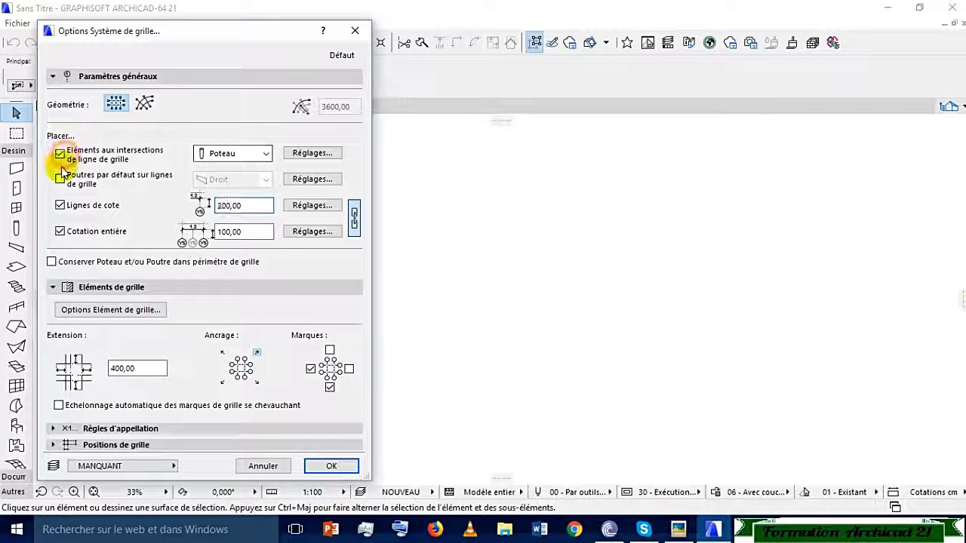
click(61, 178)
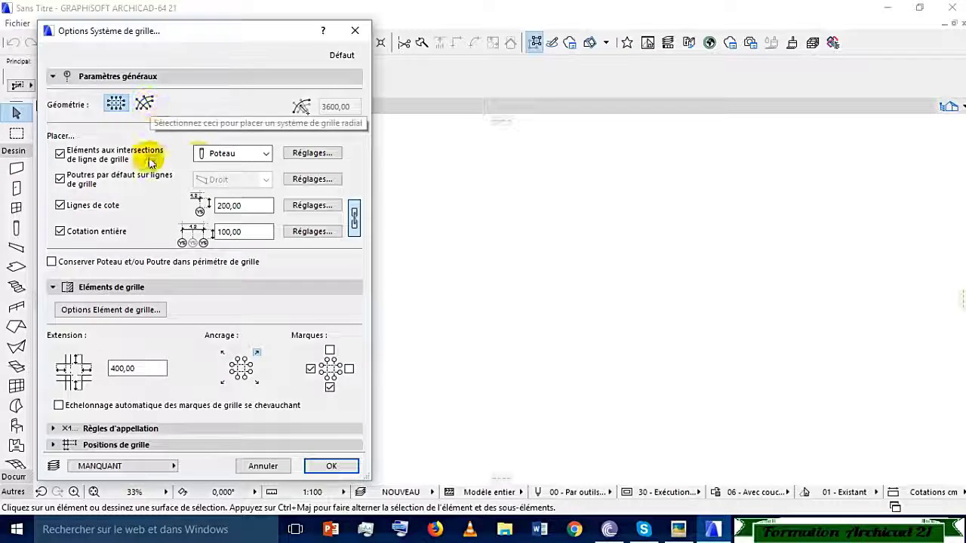
Set the default grid column to an unlinked top (Non lié), height 280, base offset 0 and a rectangular section
click(299, 157)
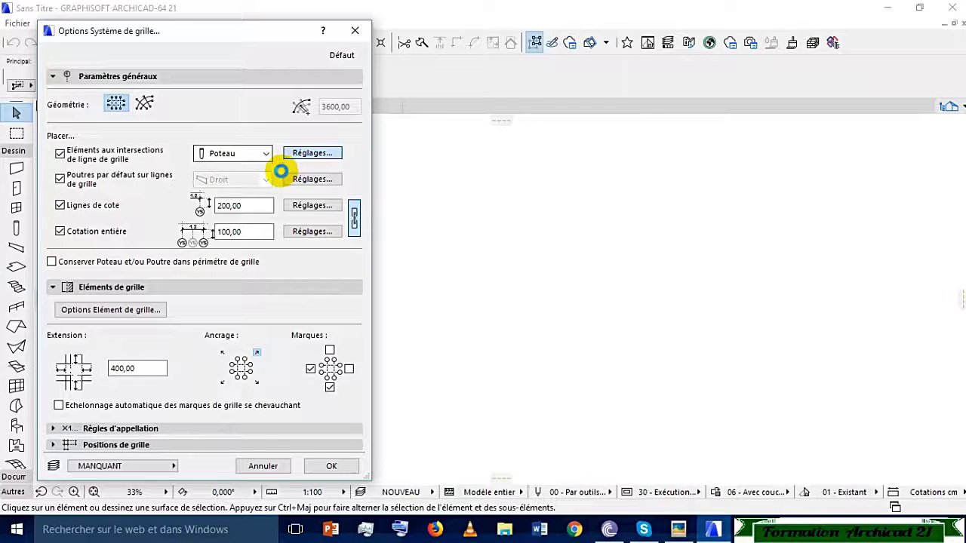
click(393, 114)
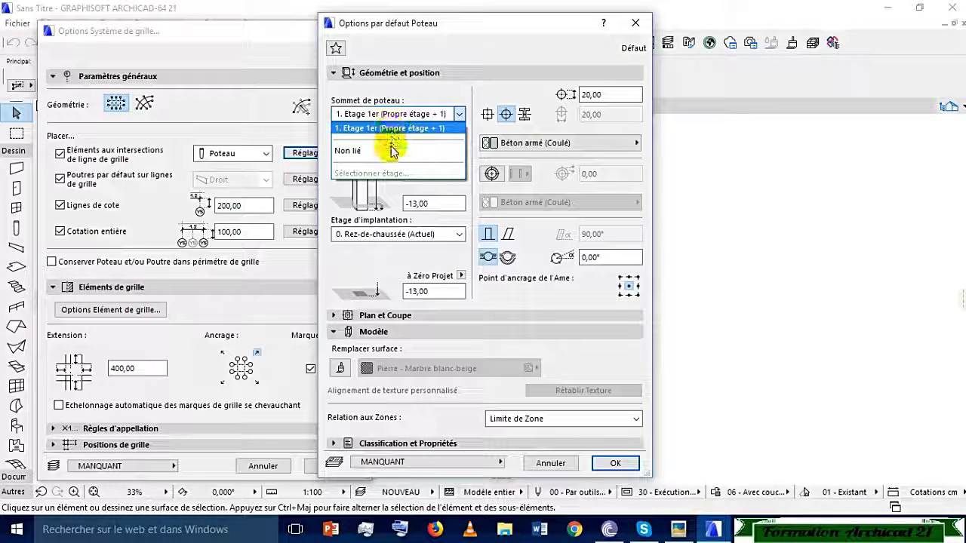
click(393, 151)
double_click(427, 173)
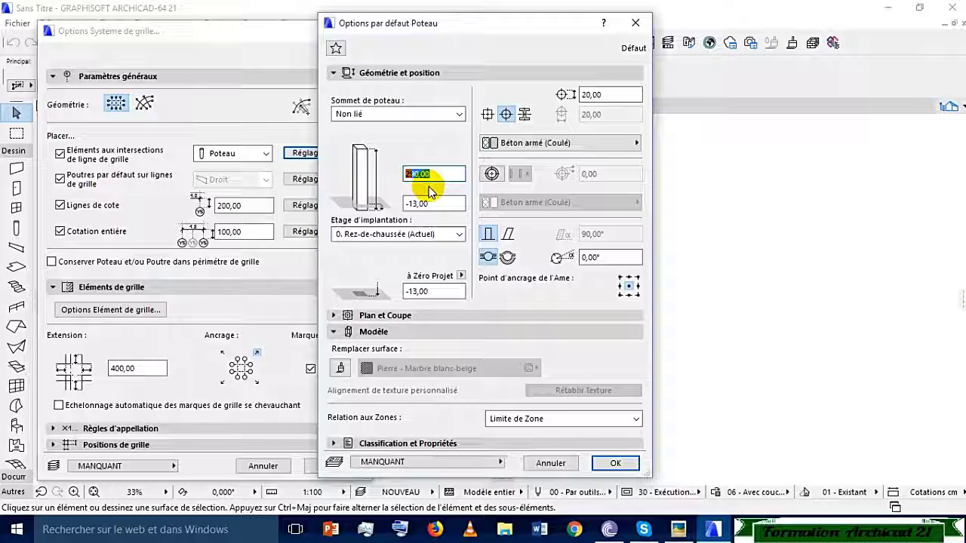
text(280)
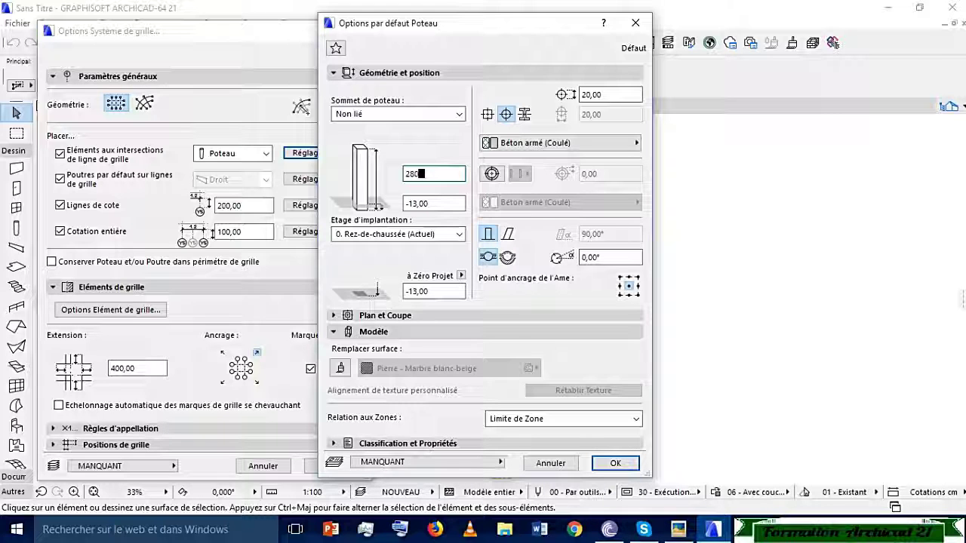
key(Tab)
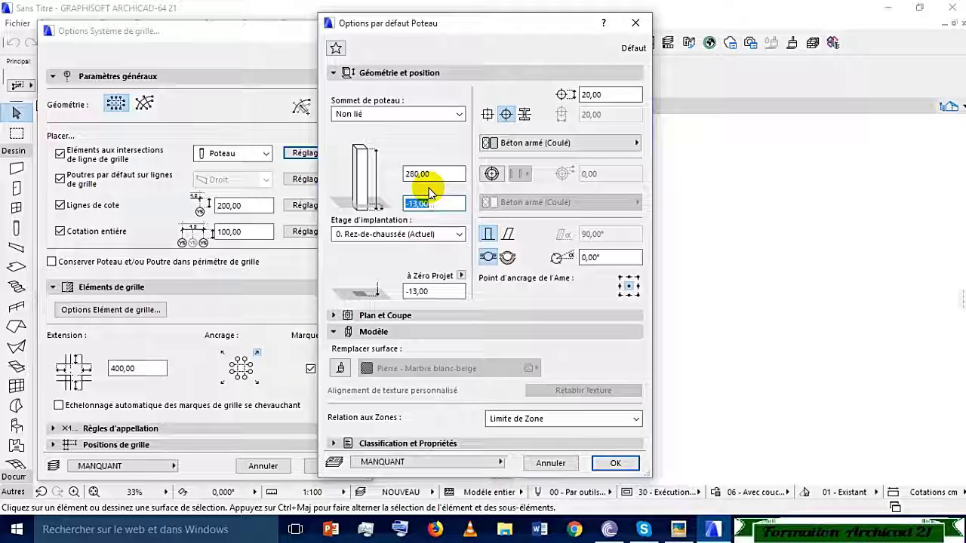
text(0)
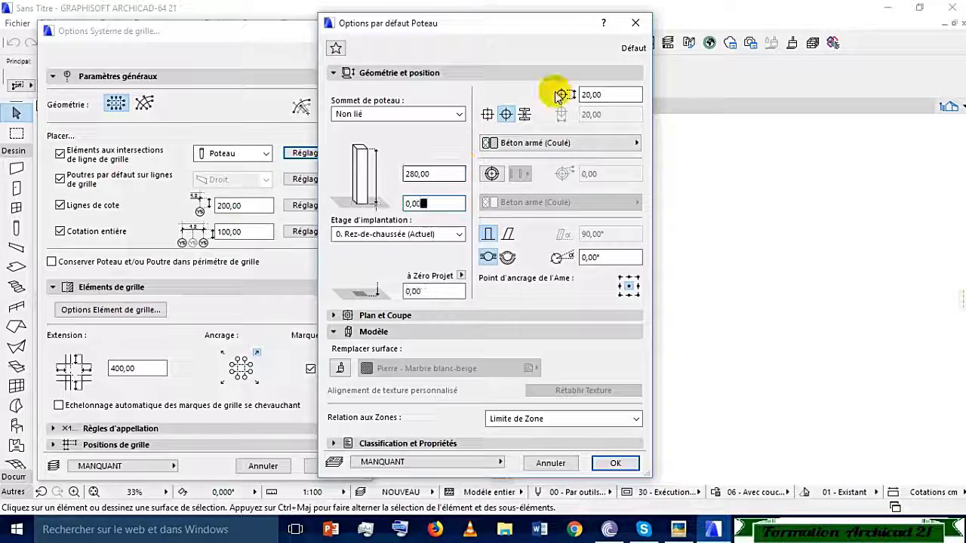
click(487, 114)
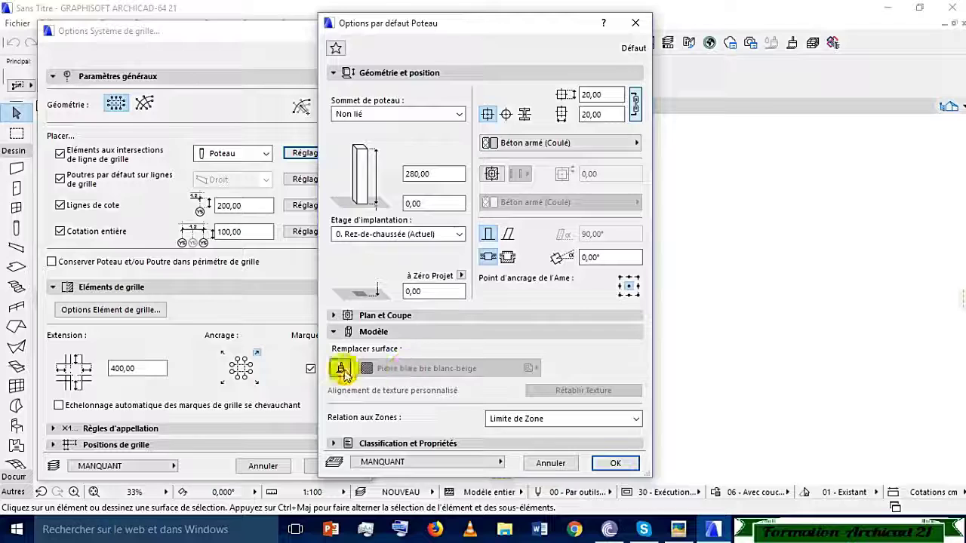
Override the column surface with Peinture - Blanc brillant and assign the column to the poutre layer
click(341, 368)
click(430, 368)
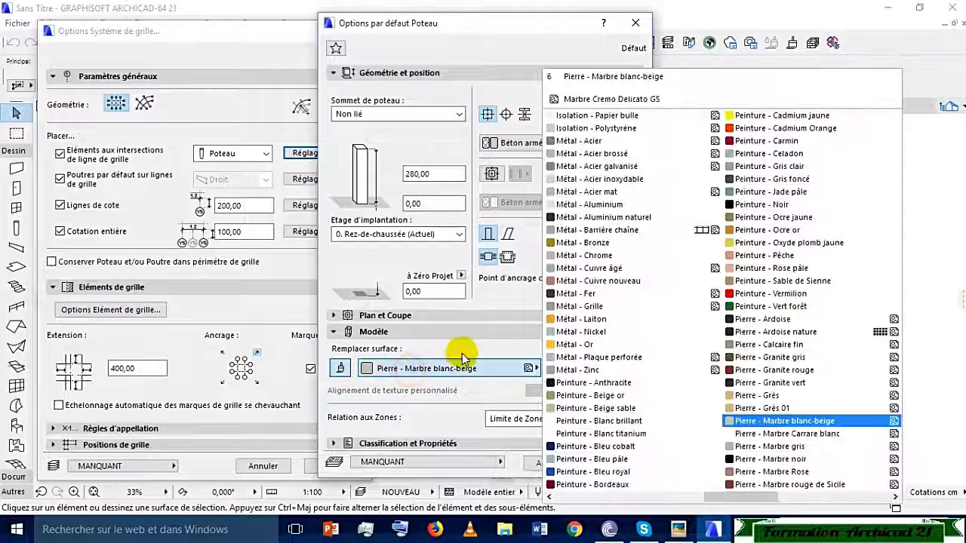
click(575, 423)
click(449, 461)
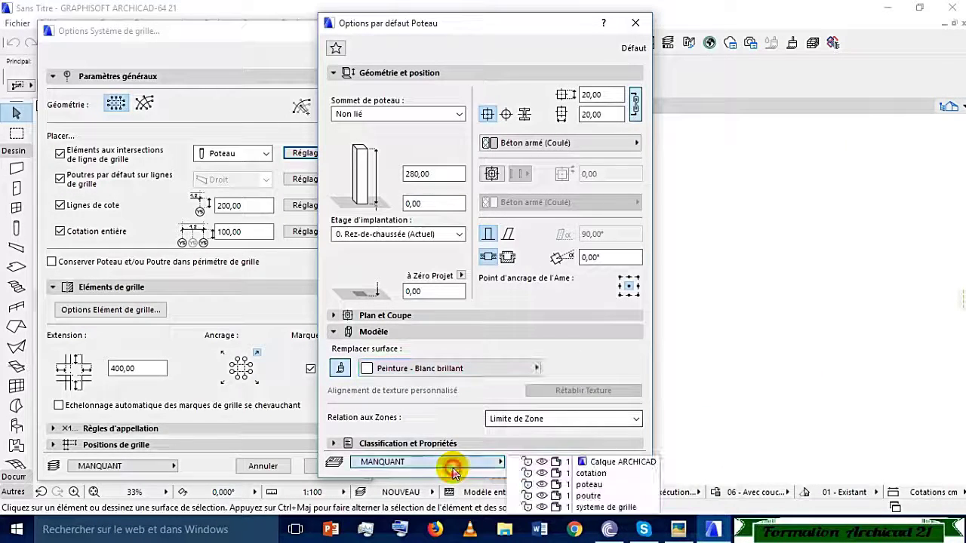
click(591, 496)
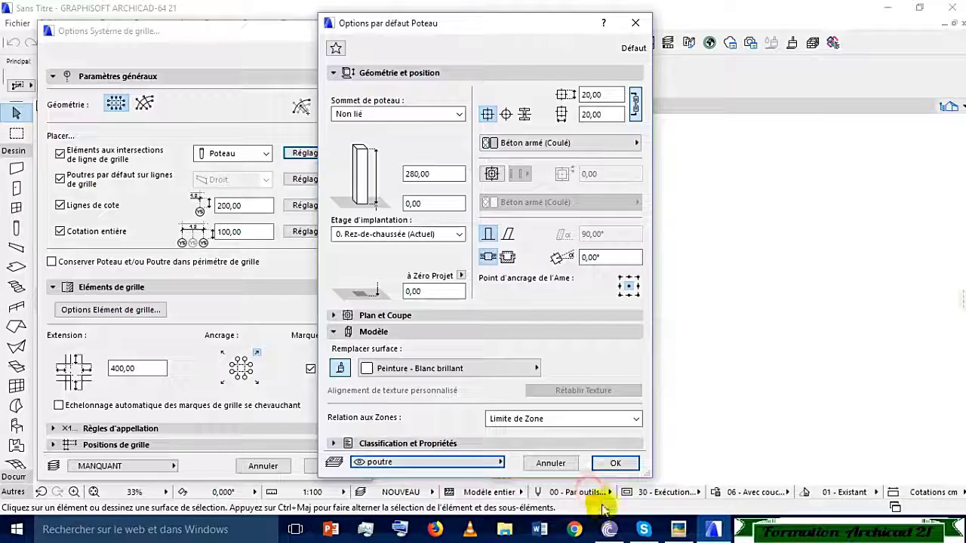
click(613, 463)
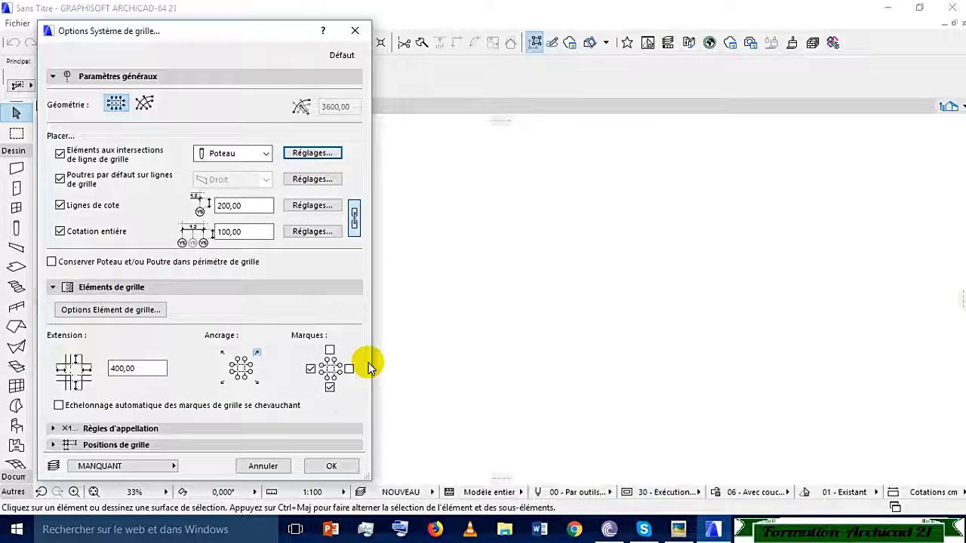
Set the default grid beam's height to 30 and its width to 20
click(311, 179)
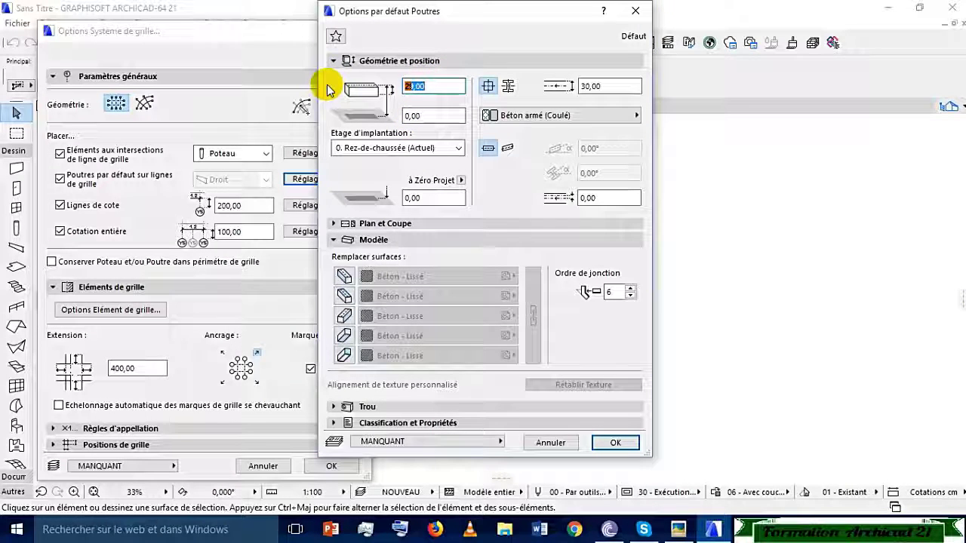
text(30)
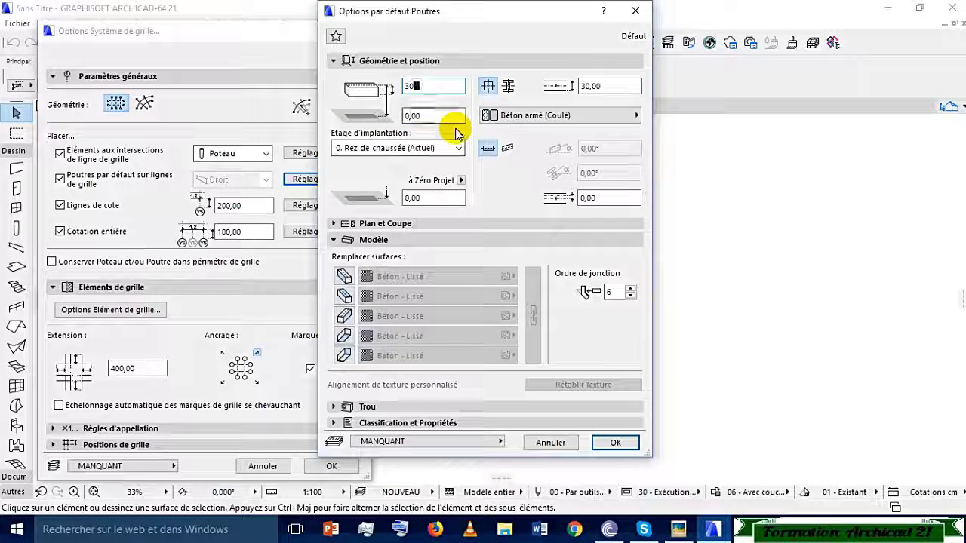
click(610, 86)
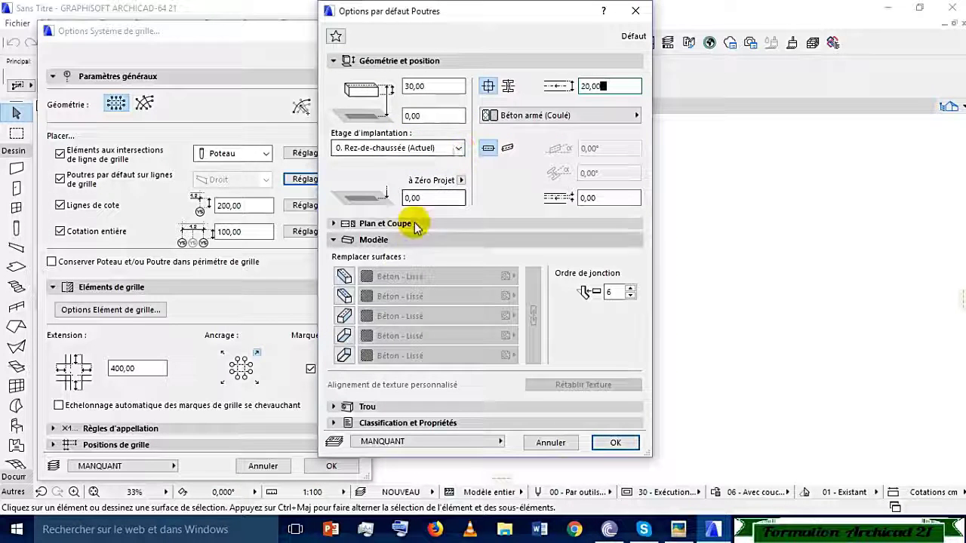
Override all five beam surfaces, link them together and set them to Peinture - Blanc brillant
click(352, 240)
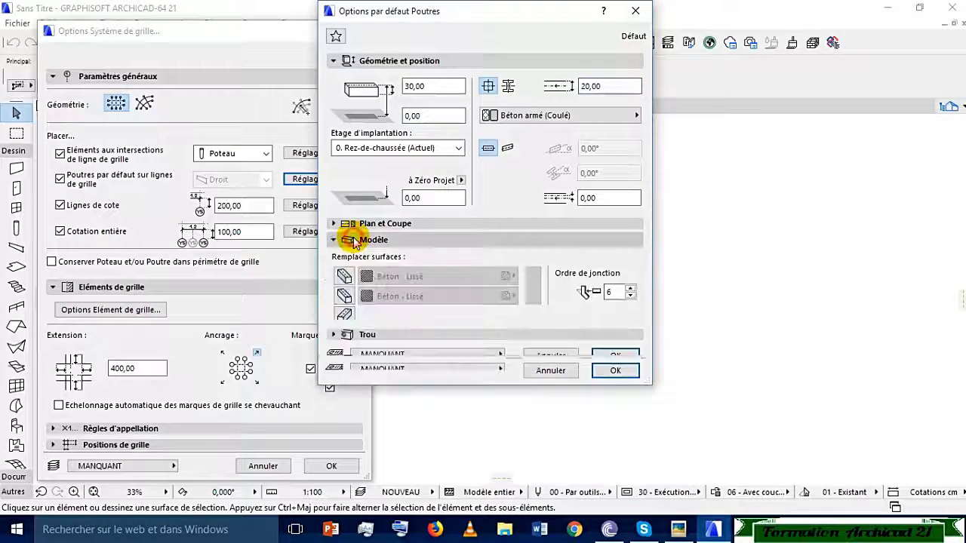
click(344, 276)
click(344, 296)
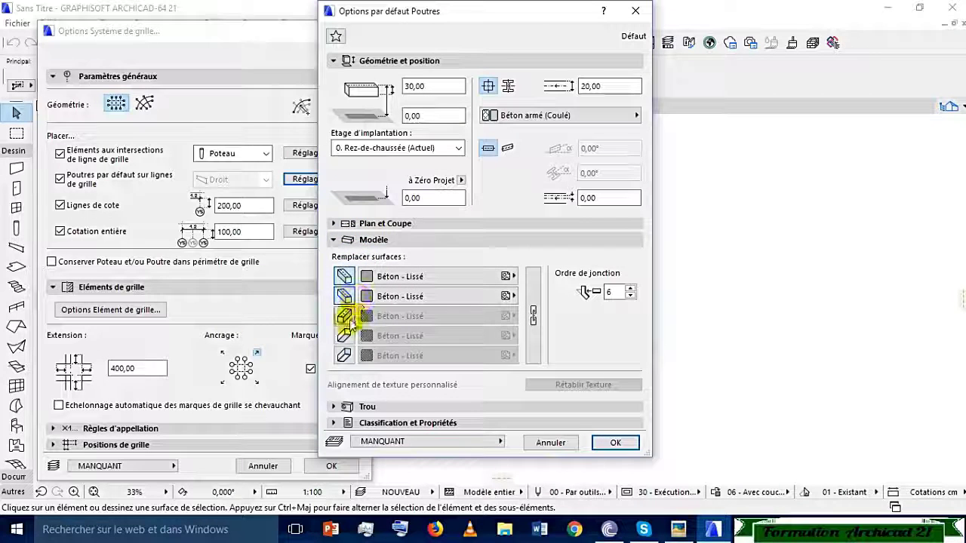
click(344, 315)
click(344, 335)
click(344, 355)
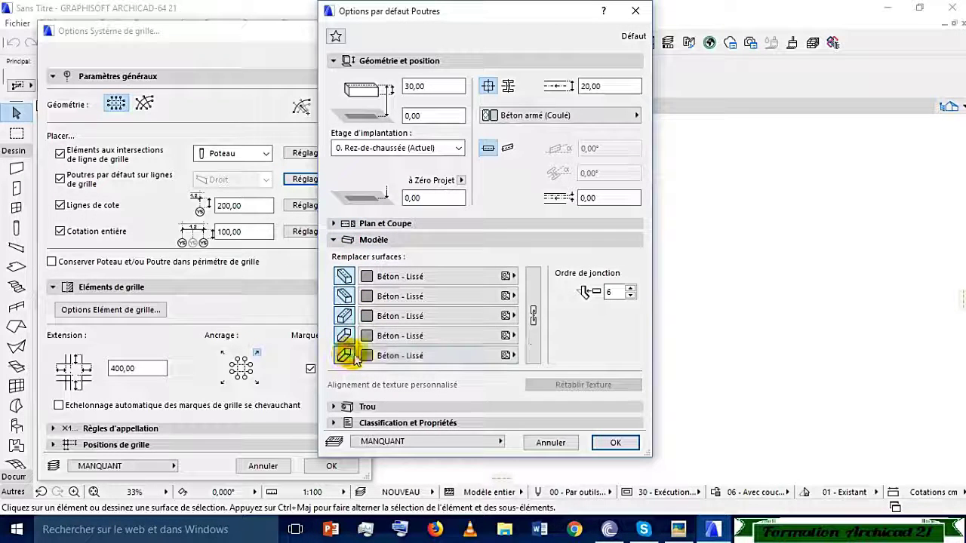
click(532, 315)
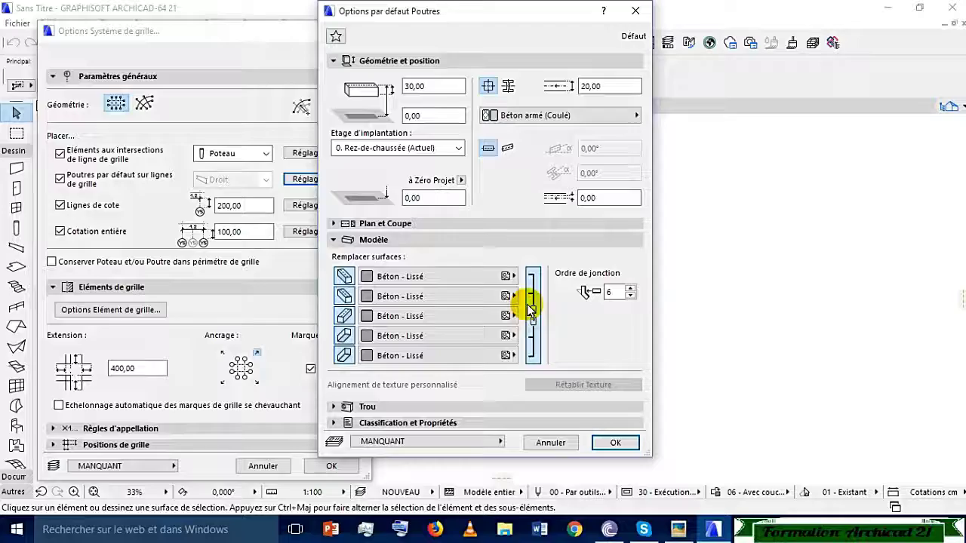
click(425, 276)
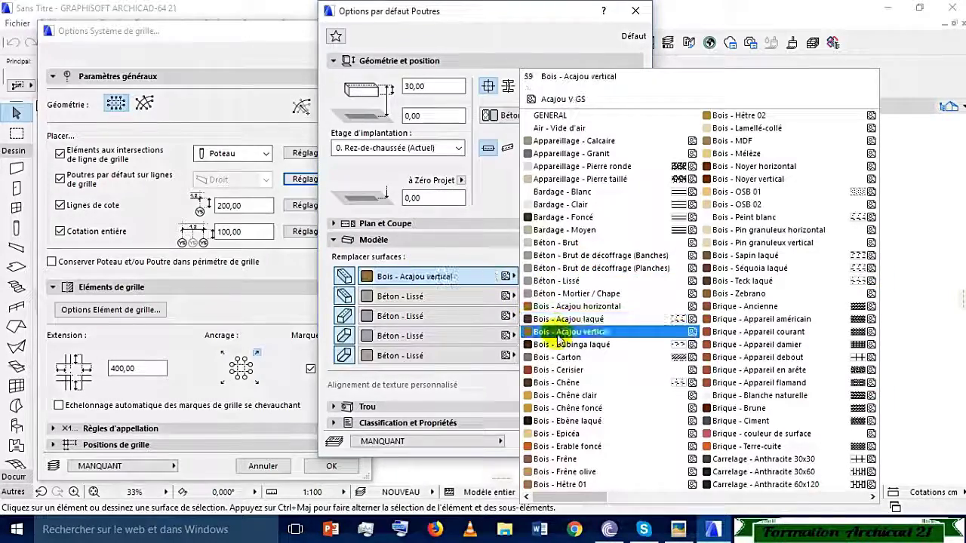
scroll(558, 340, down, 4)
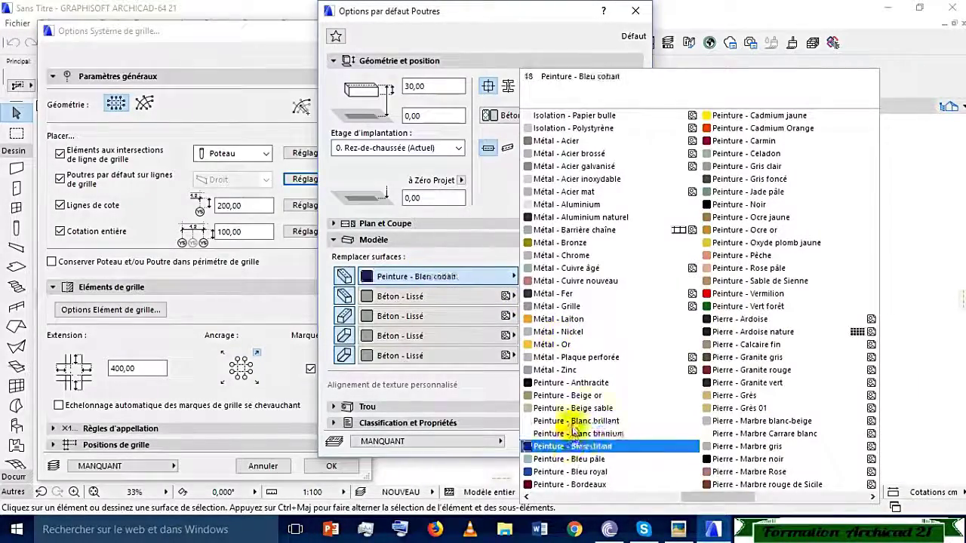
click(573, 422)
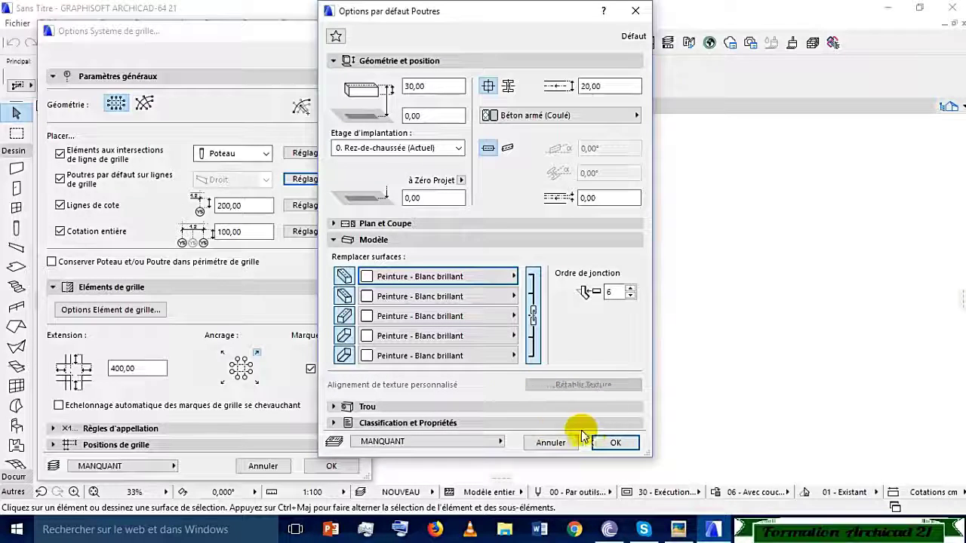
Assign the default grid beams to the poutre layer and accept the beam settings
click(452, 441)
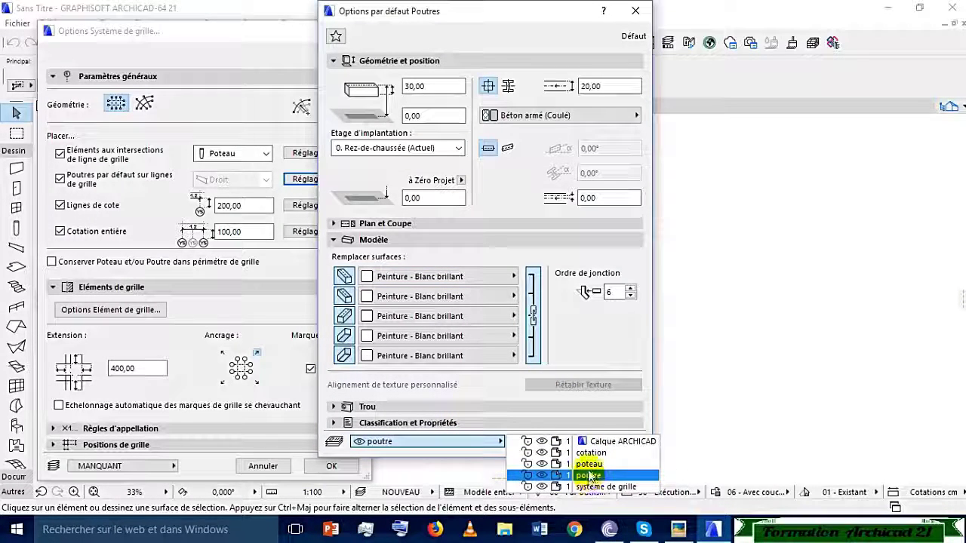
click(589, 476)
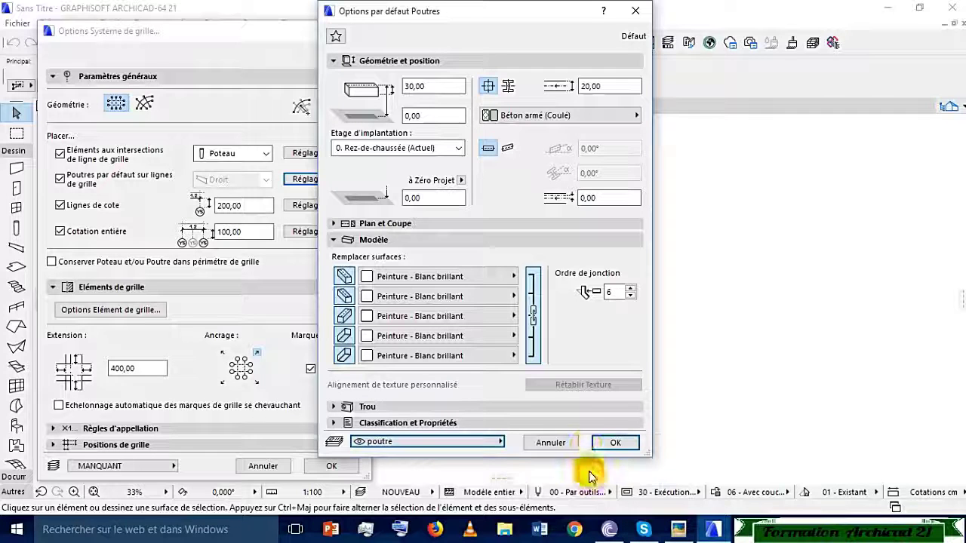
click(615, 443)
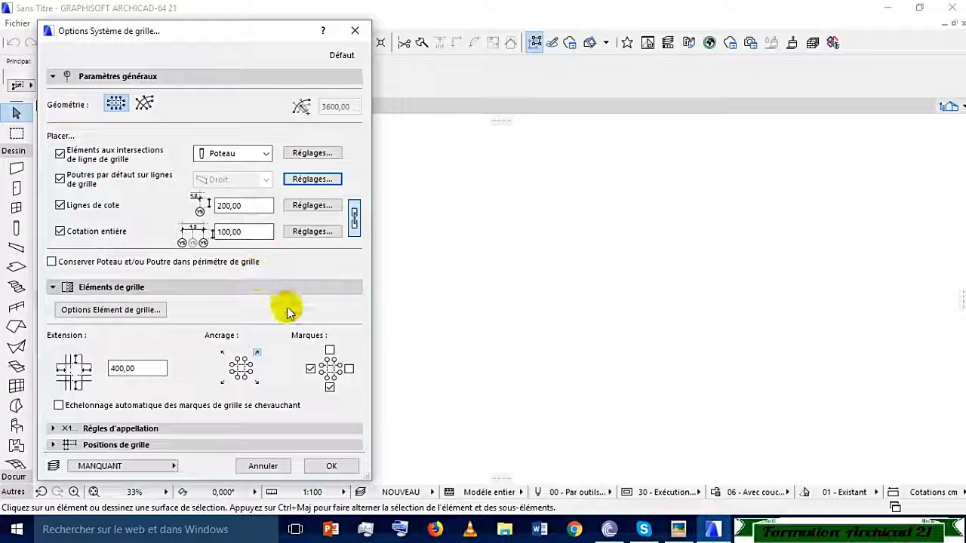
Give the grid's dimension lines a filled arrow marker and assign them to the cotation layer
click(320, 205)
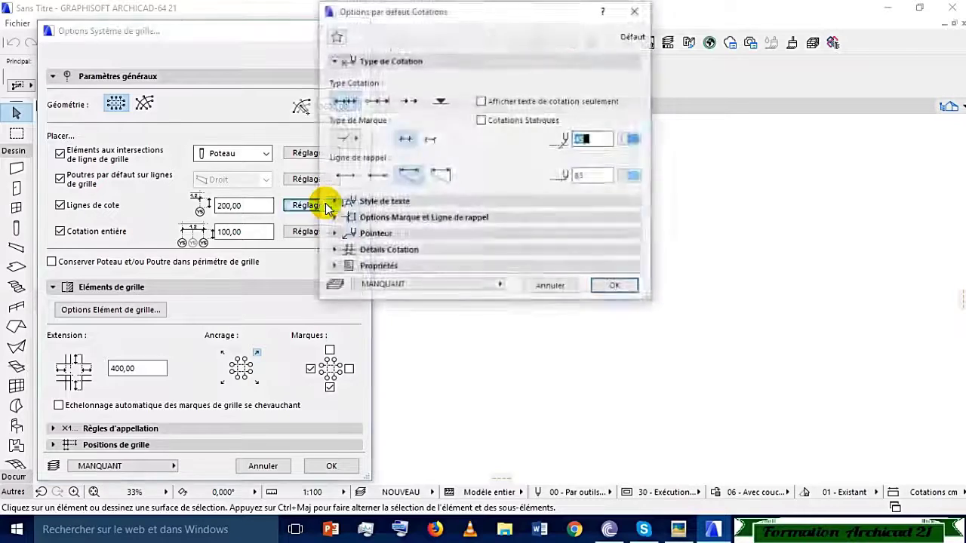
click(345, 138)
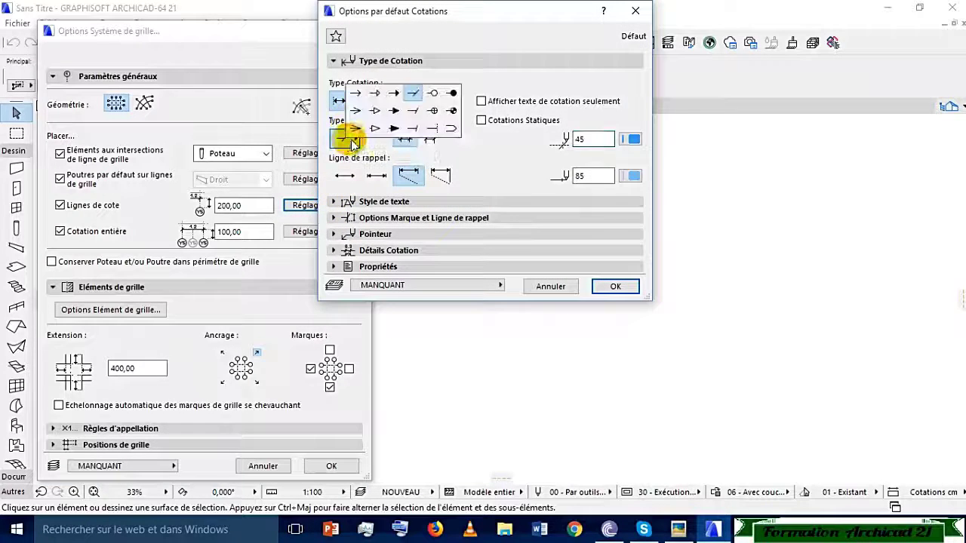
click(392, 110)
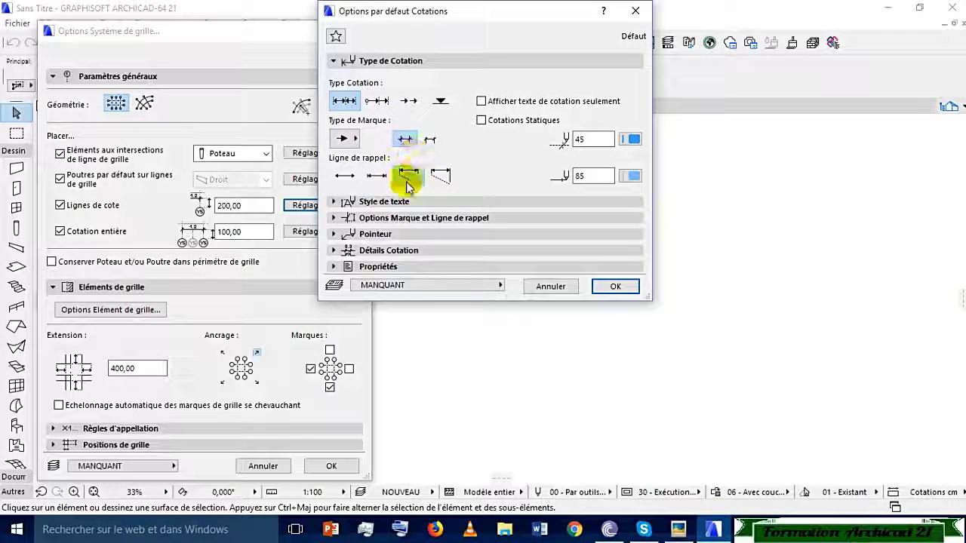
click(408, 287)
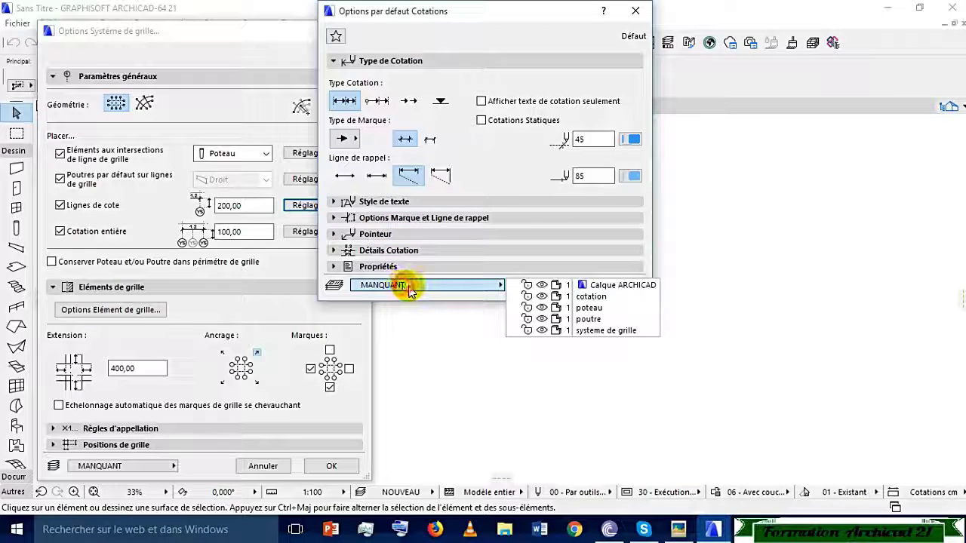
click(588, 307)
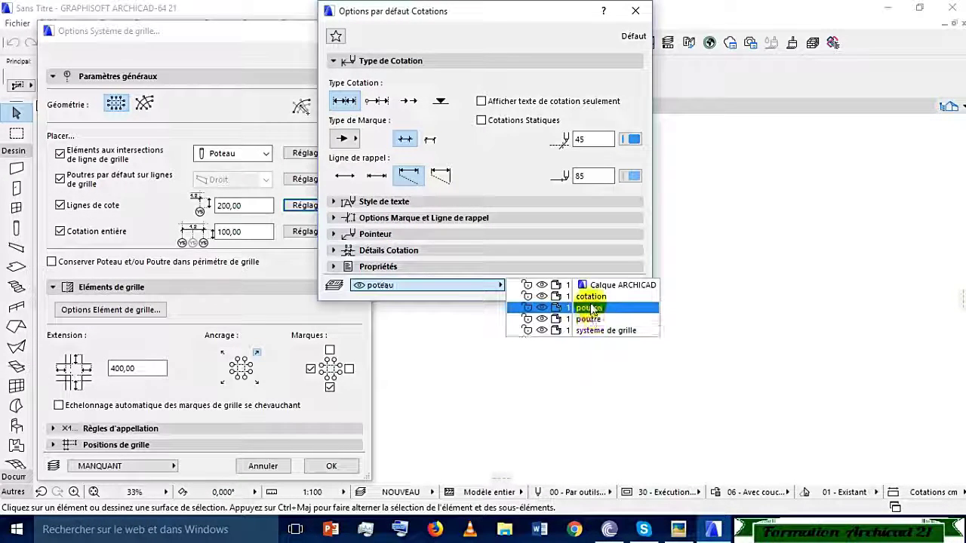
click(589, 296)
click(596, 287)
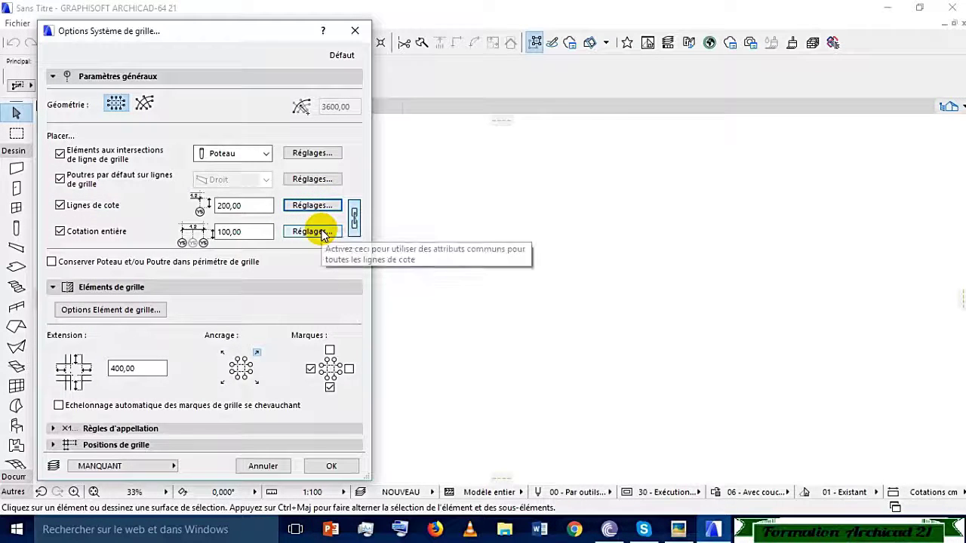
Open the grid element options and turn off the display of grid elements in the 3D view
click(82, 287)
click(83, 287)
click(88, 307)
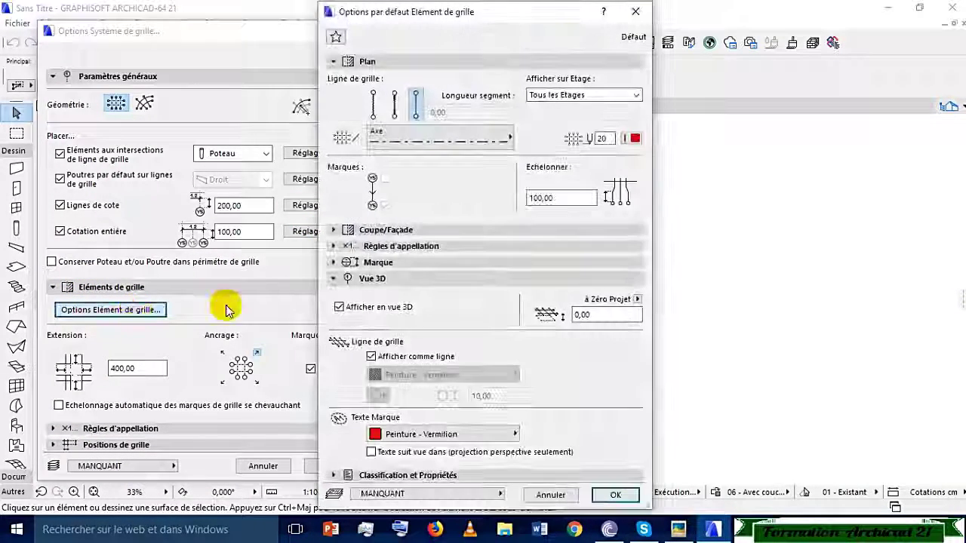
click(340, 307)
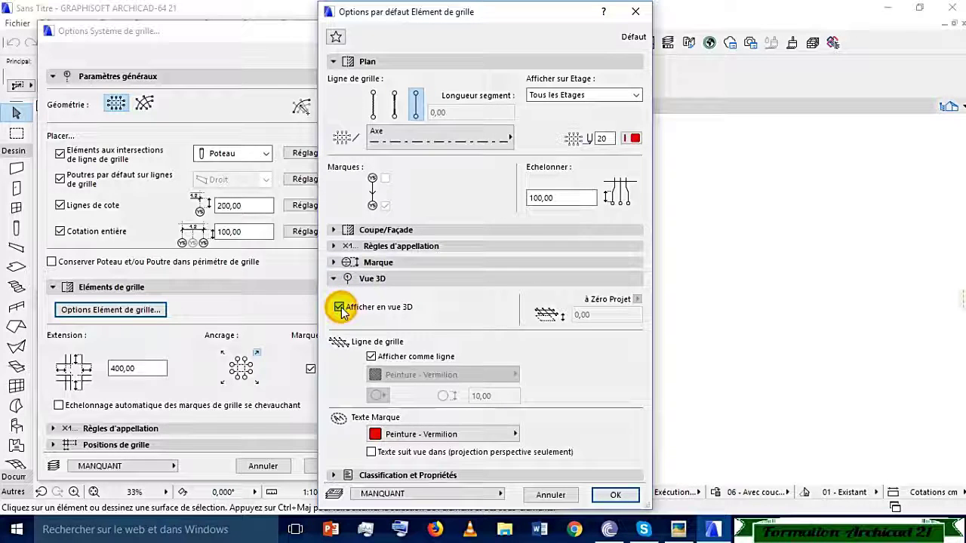
Show the grid elements on their home story only and assign them to the systeme de grille layer
click(620, 95)
click(611, 109)
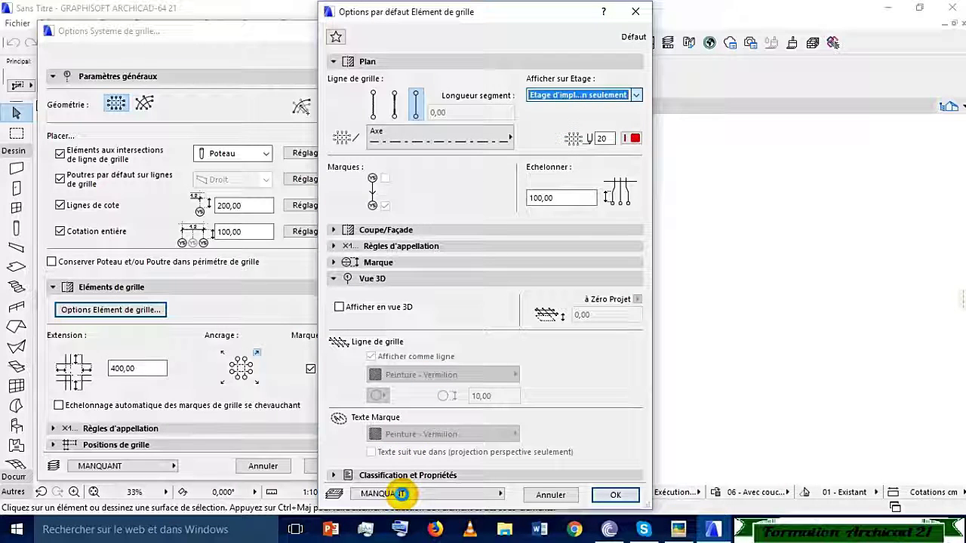
click(400, 493)
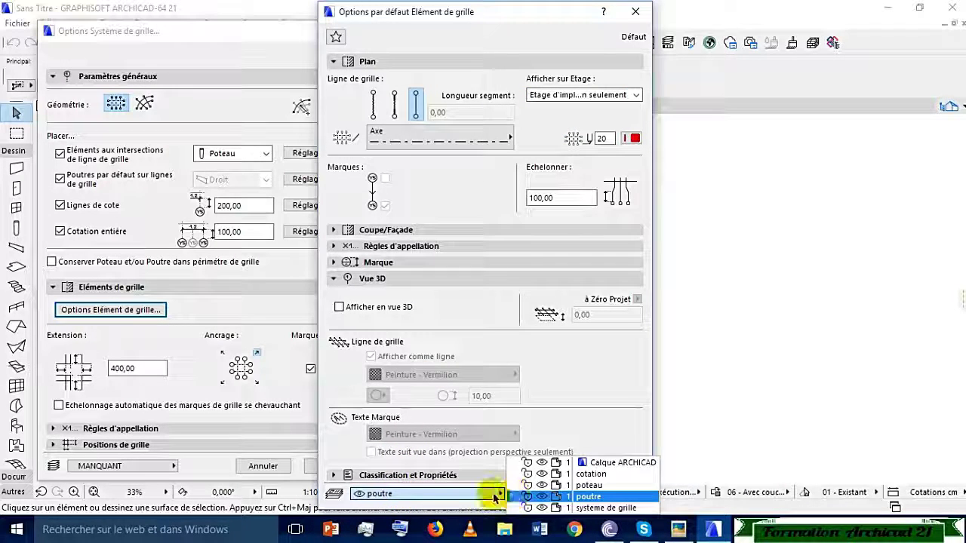
click(601, 507)
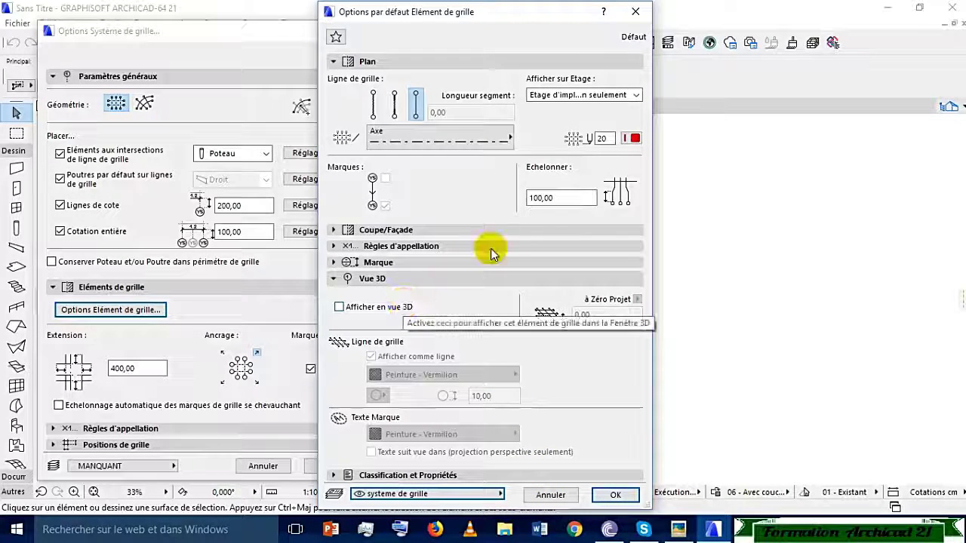
Set the grid marker text height to 3 mm and the marker size to 5 mm, and accept the grid element options
click(420, 261)
double_click(505, 285)
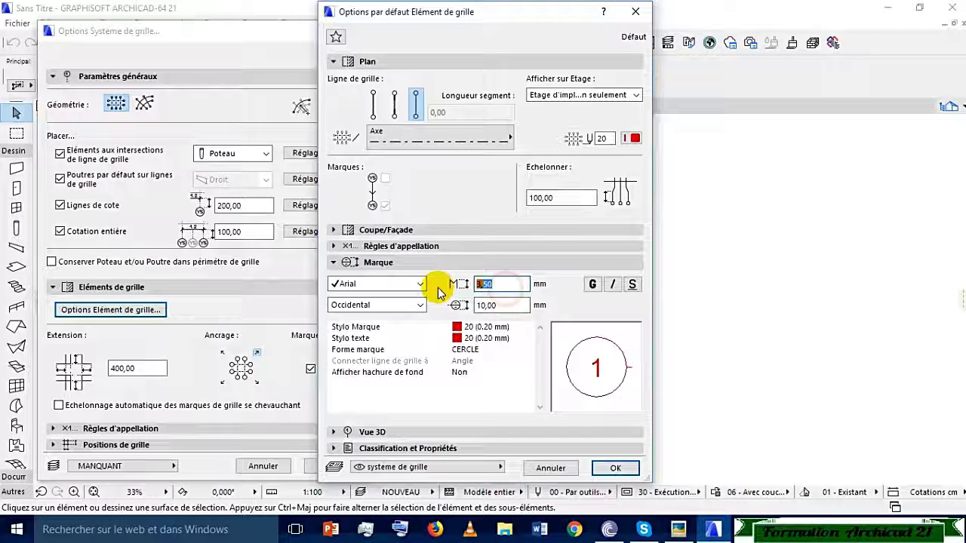
text(3)
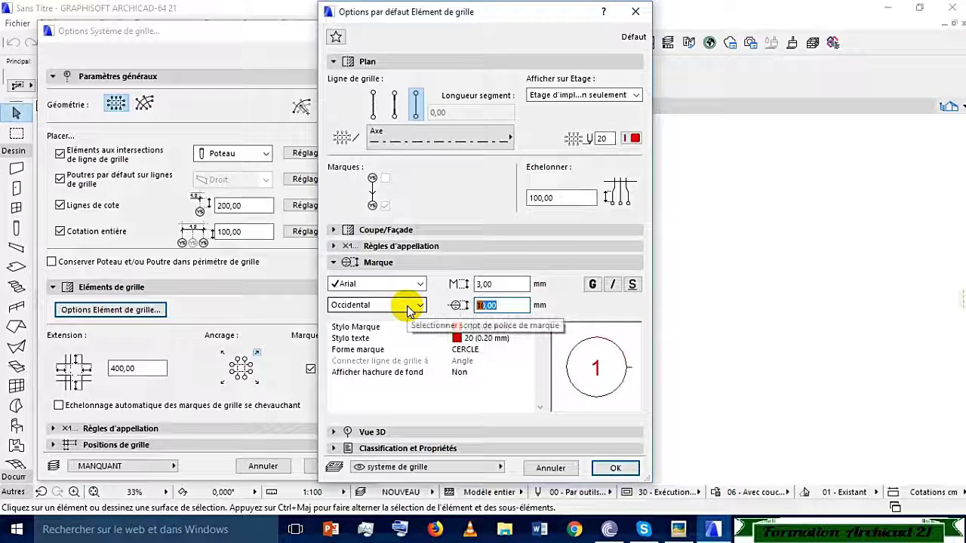
text(5)
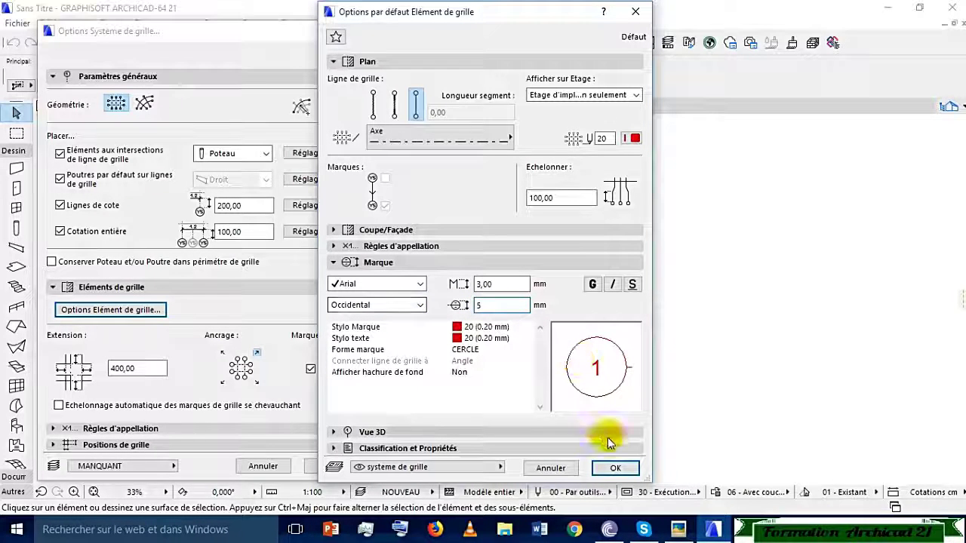
click(615, 466)
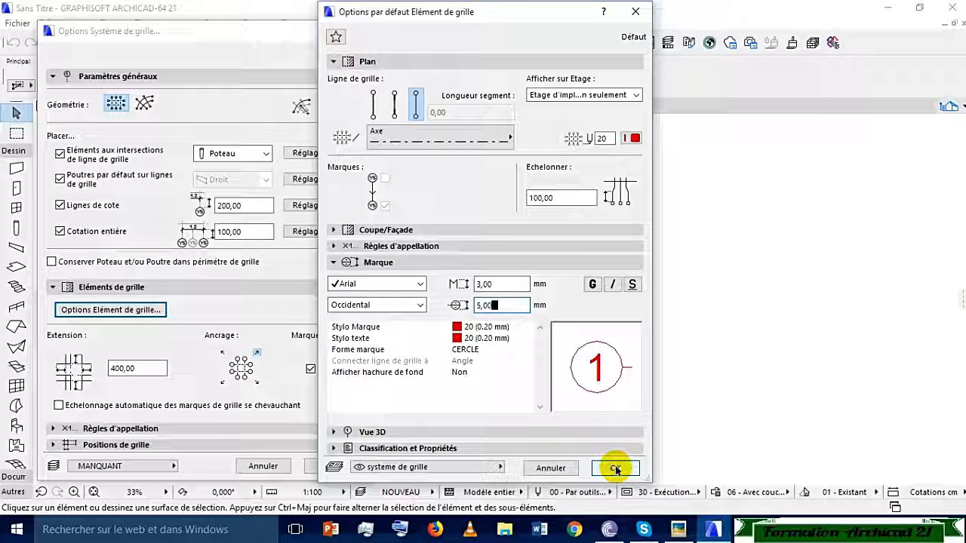
click(615, 468)
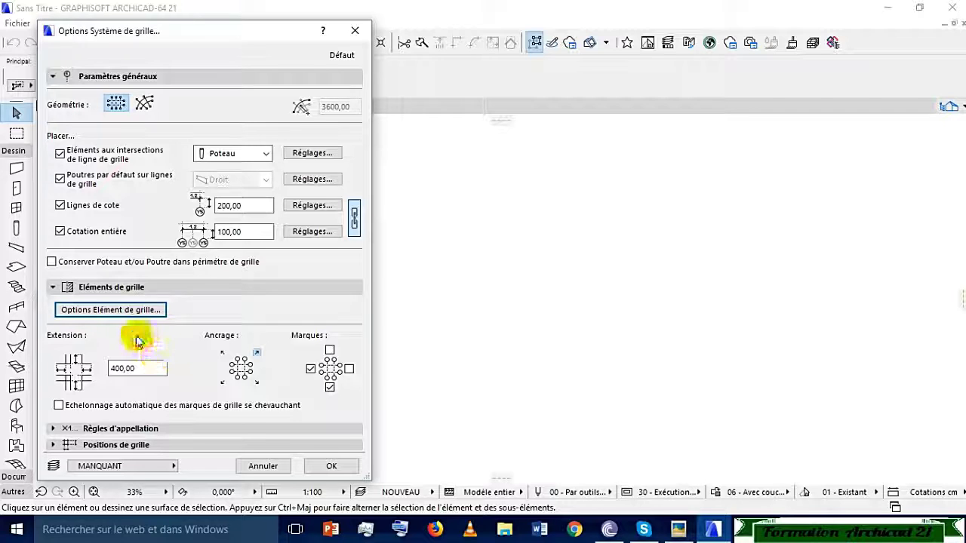
Anchor the grid at its lower-left corner and set the distances of horizontal grid lines 2 and 3 to 100 and 150
click(221, 383)
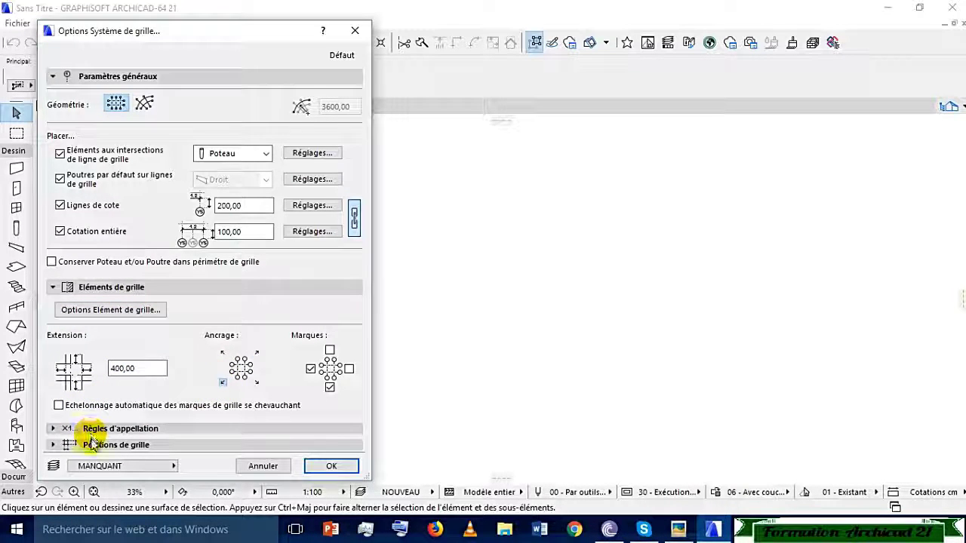
click(91, 444)
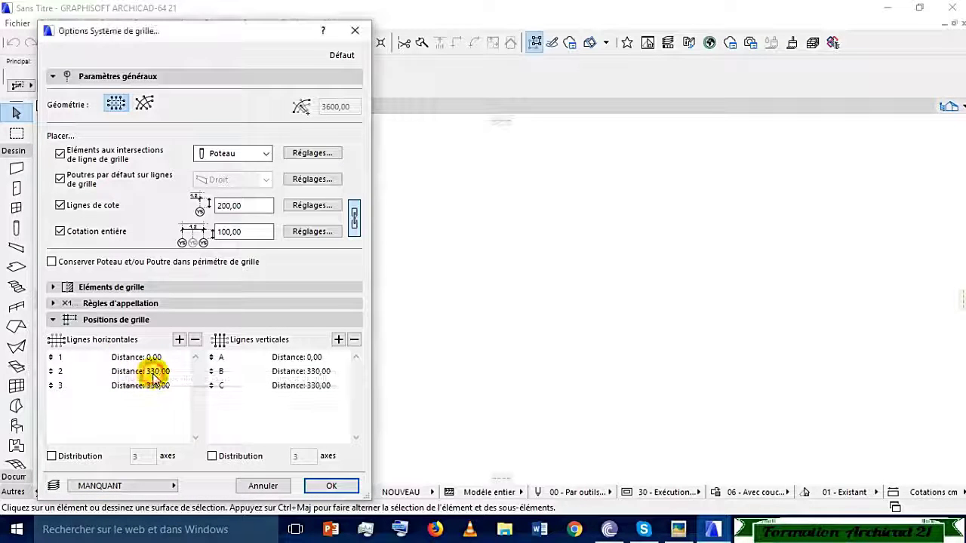
click(154, 374)
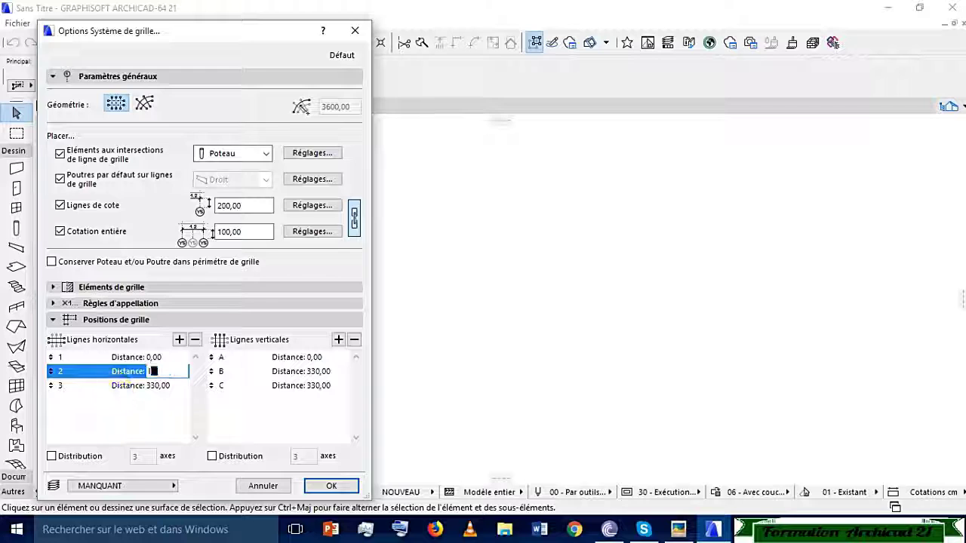
text(00)
click(160, 388)
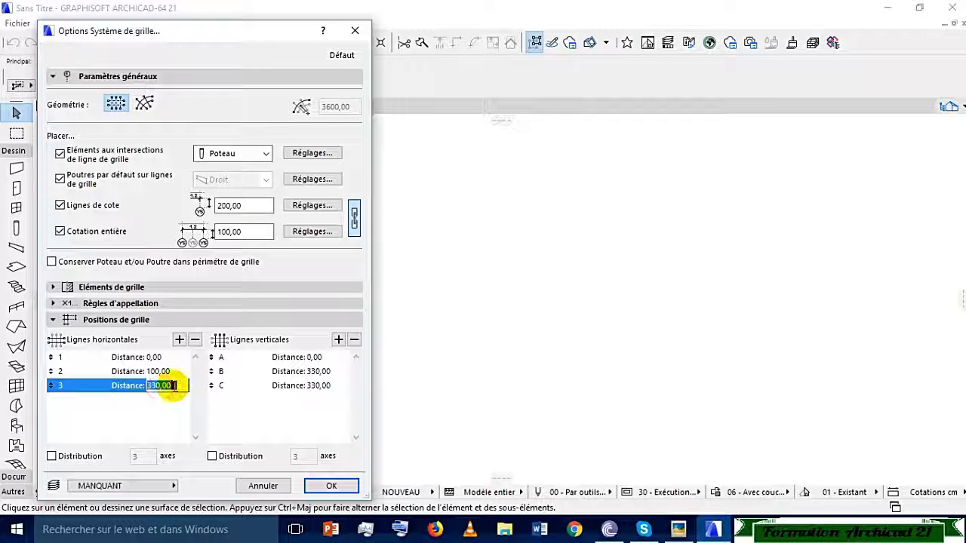
text(1)
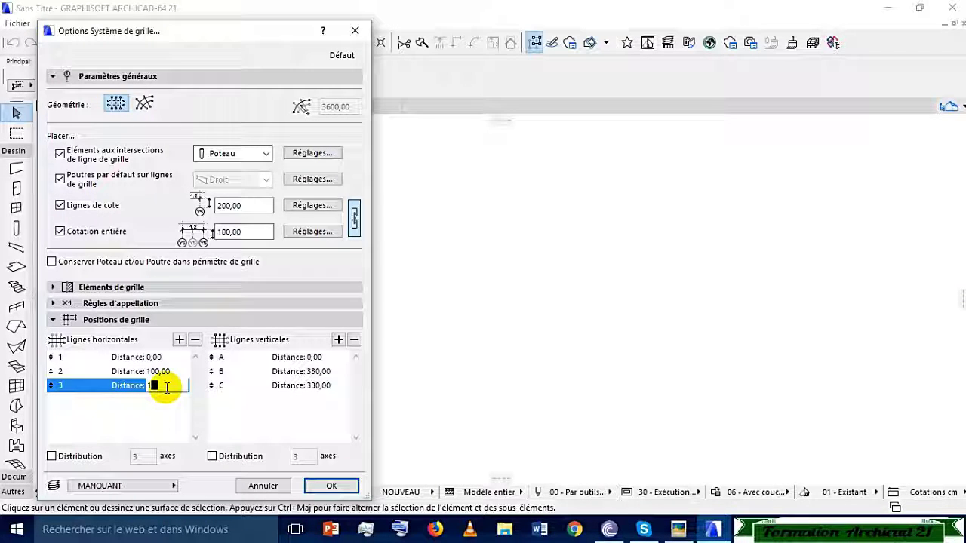
text(50)
Add four horizontal grid lines and set the distances of lines 4, 5 and 6 to 250, 120 and 280
click(180, 340)
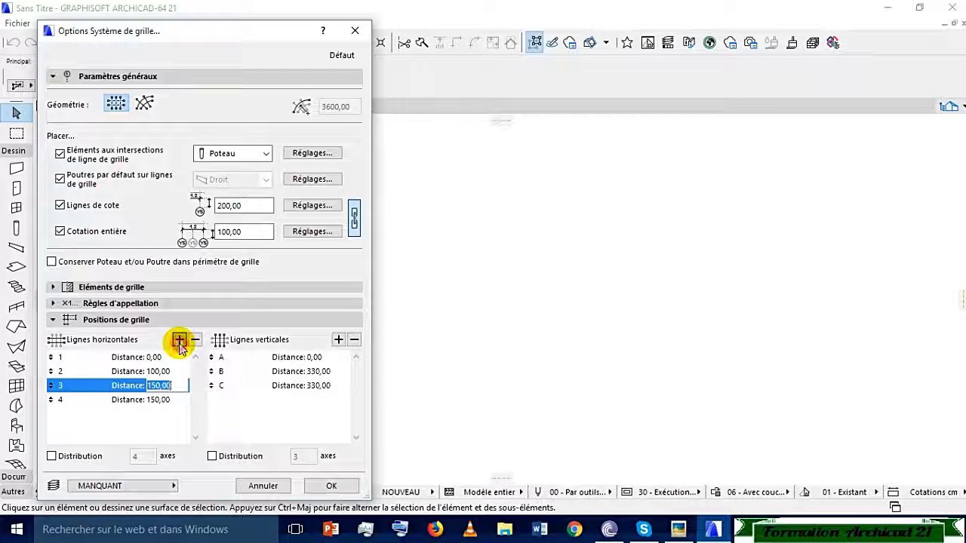
click(179, 340)
click(179, 340)
click(180, 341)
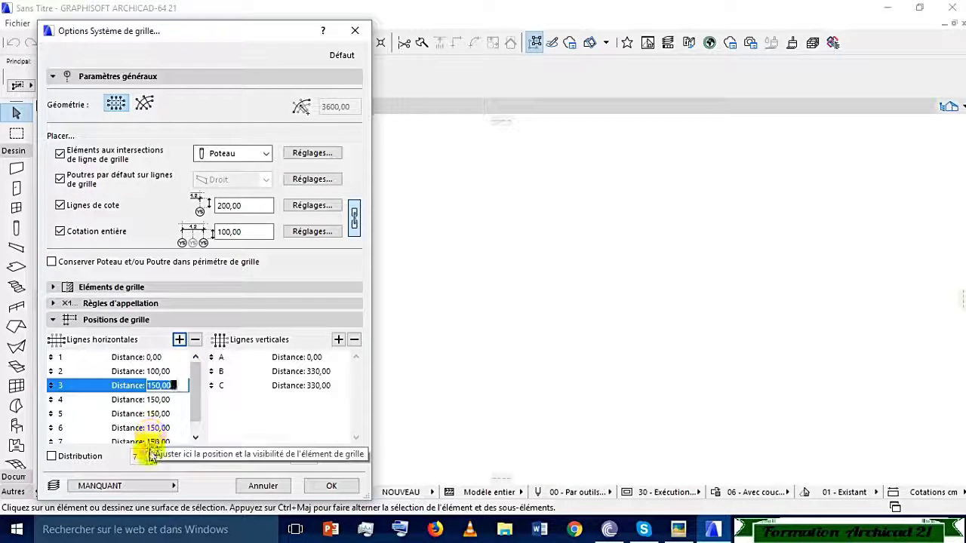
click(170, 399)
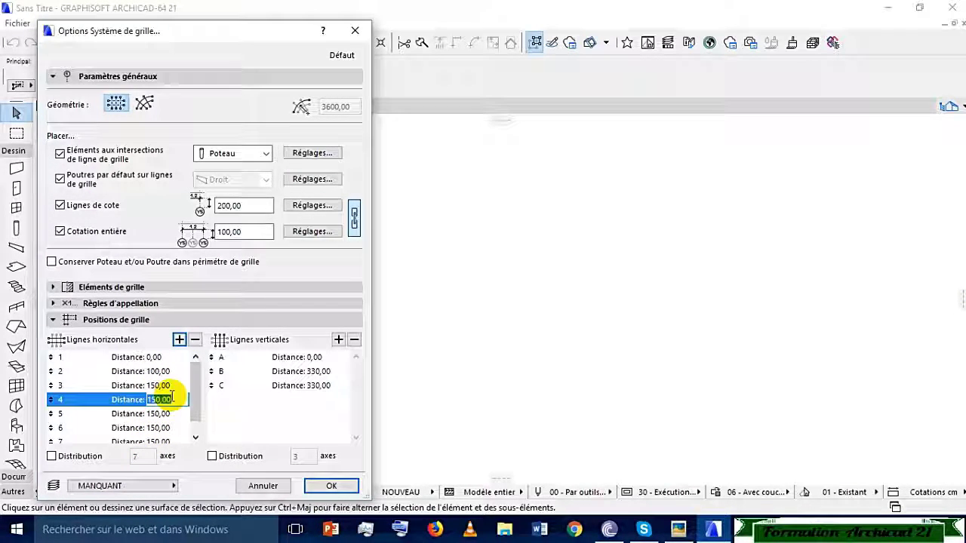
text(250)
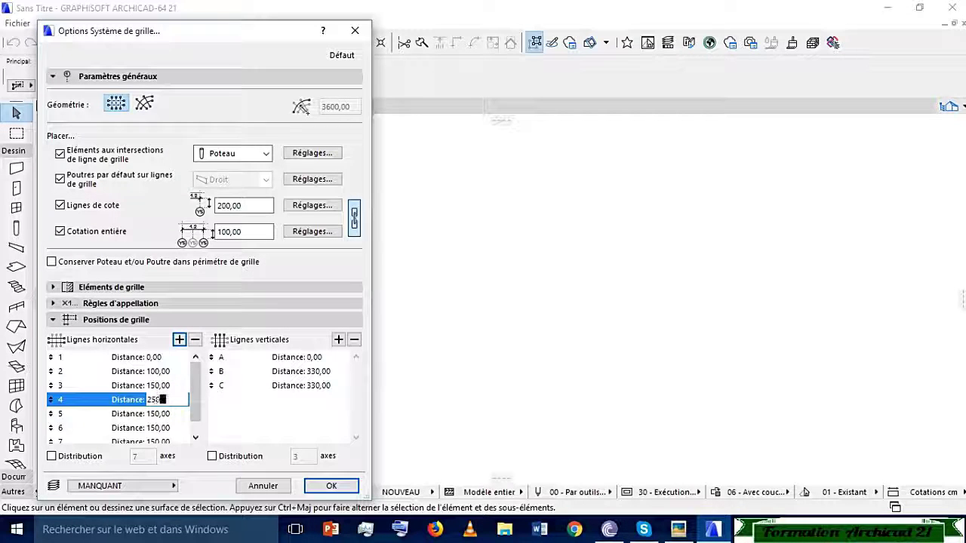
click(171, 415)
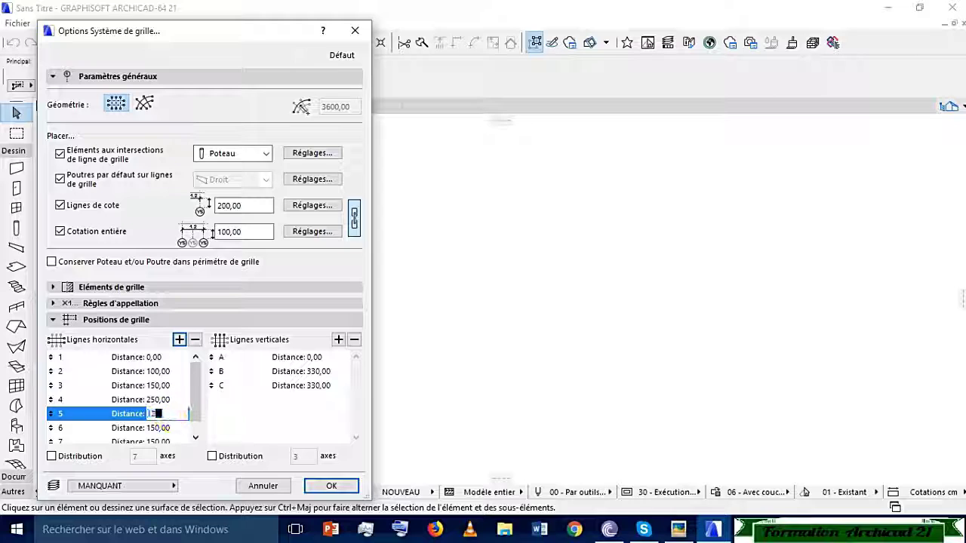
text(120)
click(172, 427)
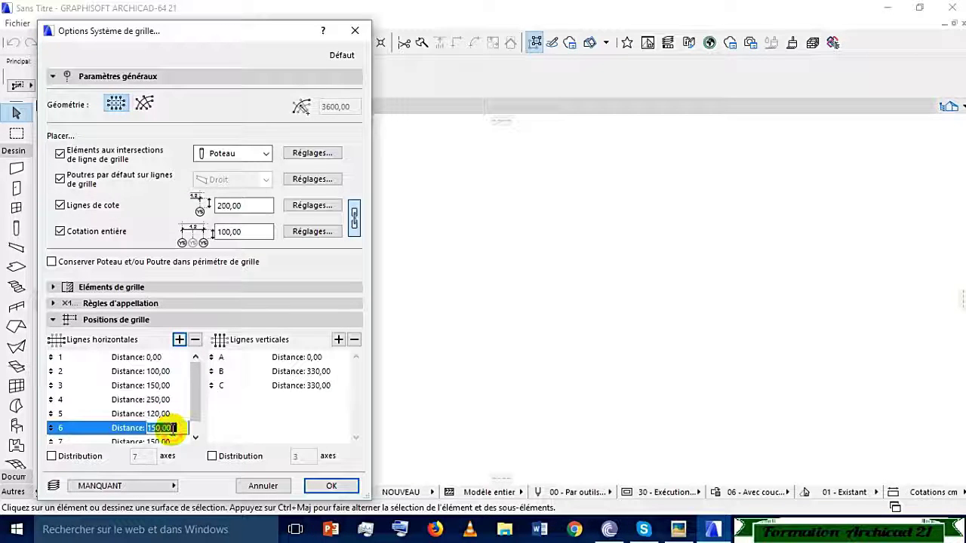
text(180)
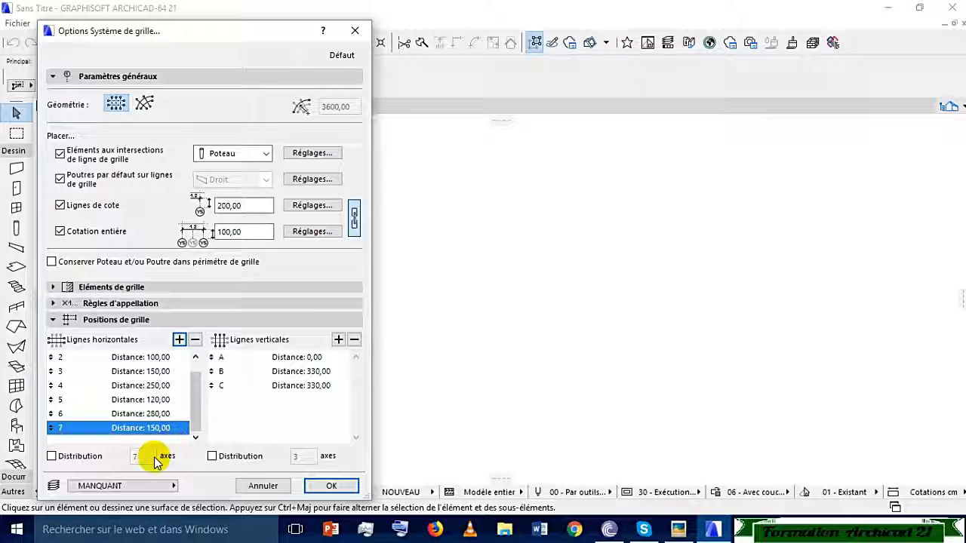
Add an eighth horizontal grid line and set the distances of lines 7 and 8 to 200 and 100
scroll(173, 399, down, 1)
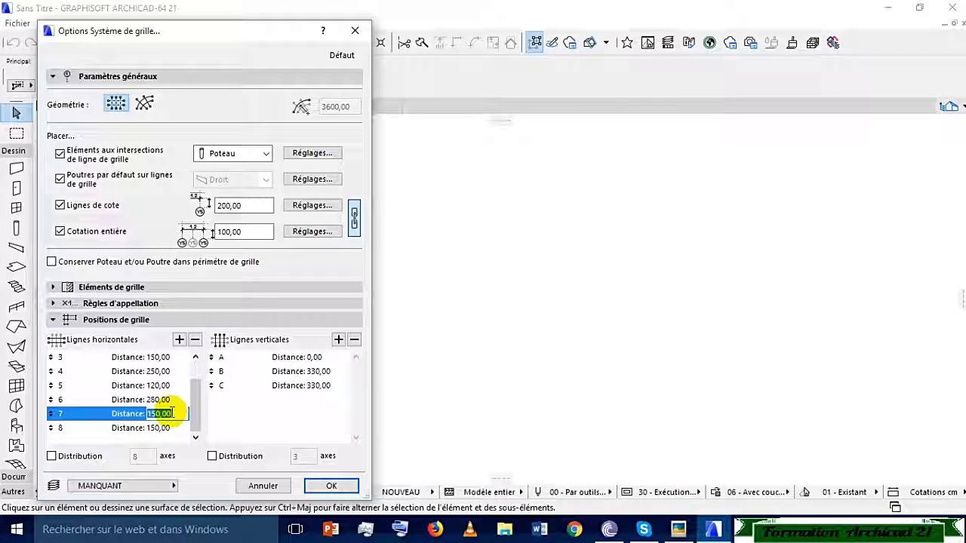
text(00)
click(175, 431)
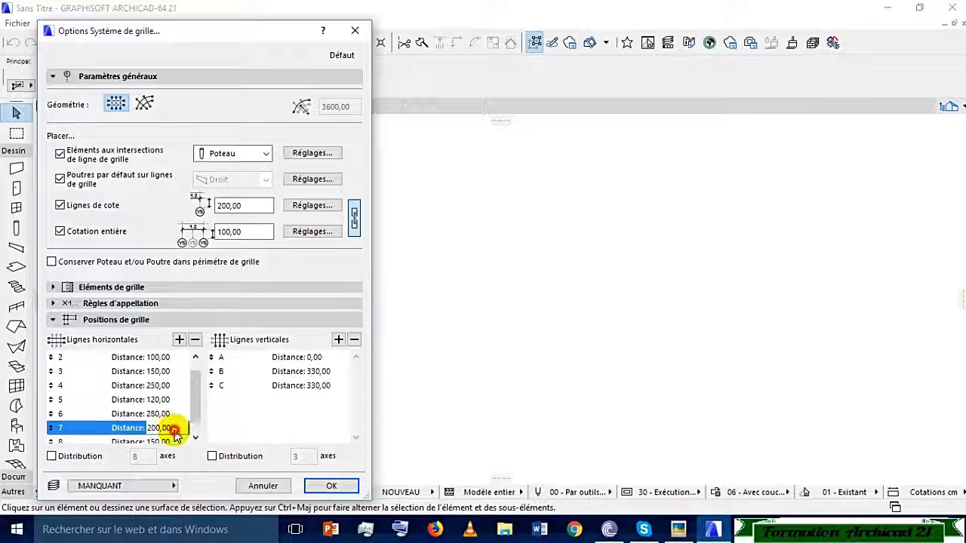
scroll(175, 429, down, 1)
click(173, 429)
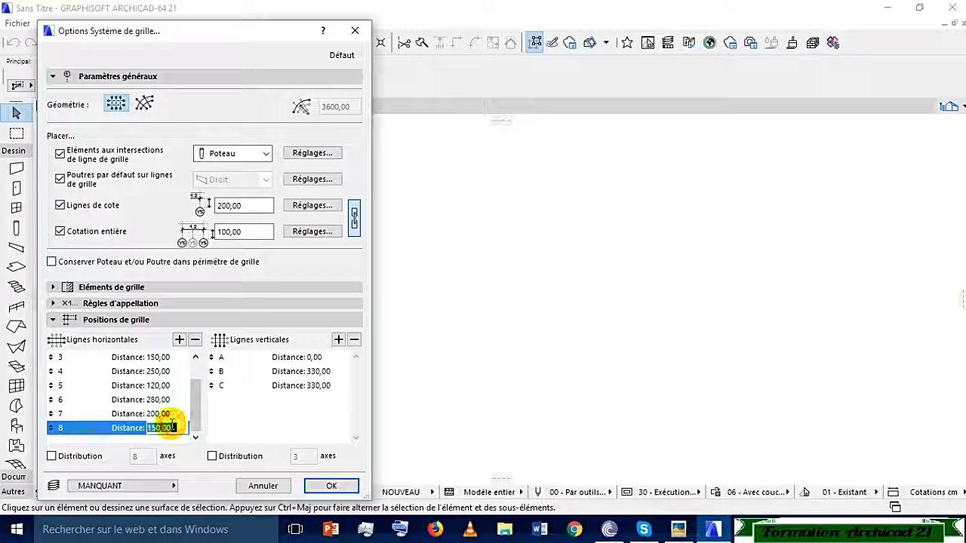
text(100)
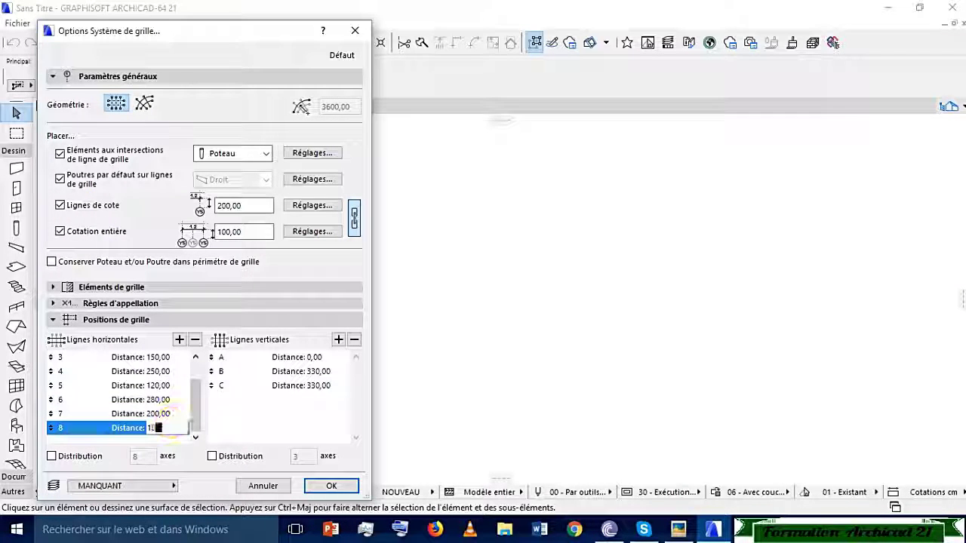
Add six vertical grid lines to extend the series from A to I
click(338, 340)
click(338, 343)
click(338, 343)
click(339, 343)
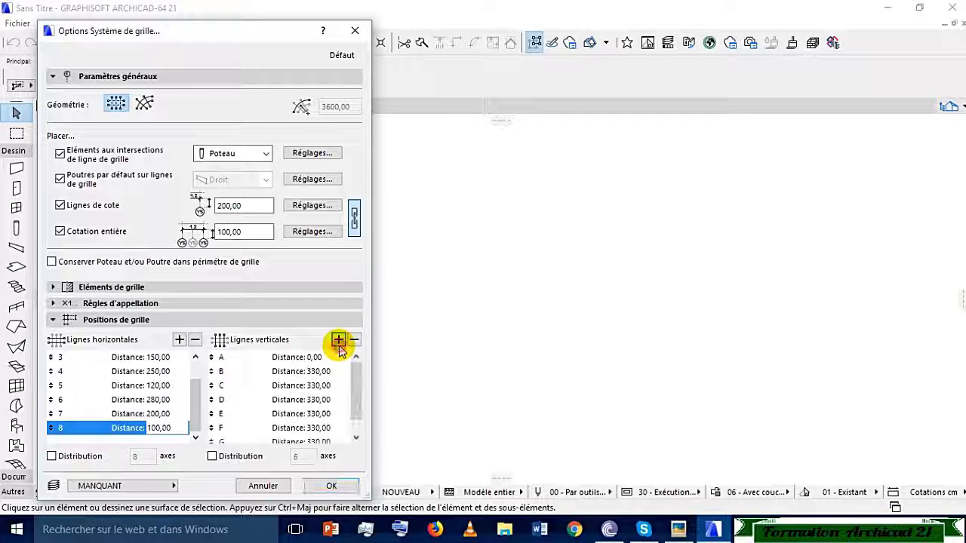
click(339, 343)
click(339, 343)
click(339, 343)
Set the distances of vertical grid lines B, C, D and E to 200, 100, 50 and 100
click(327, 371)
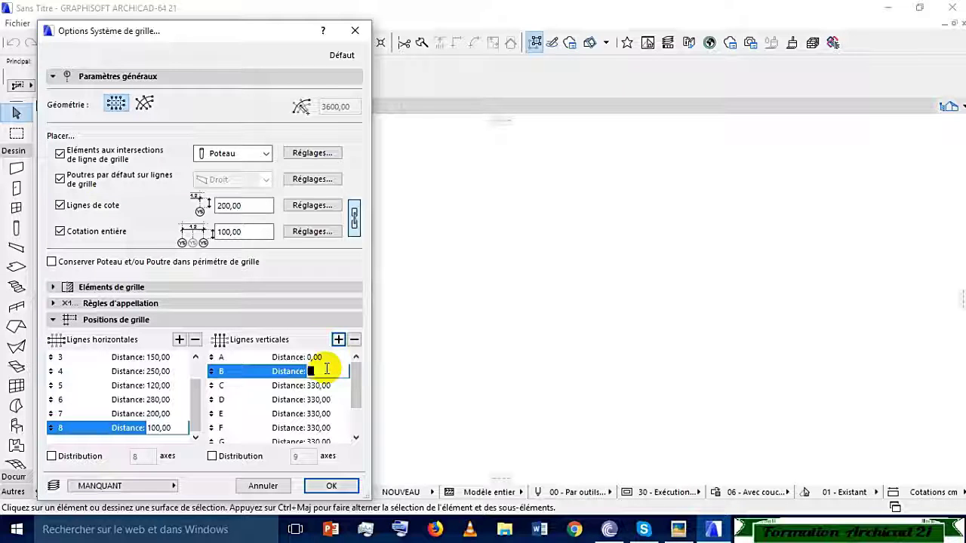
text(200)
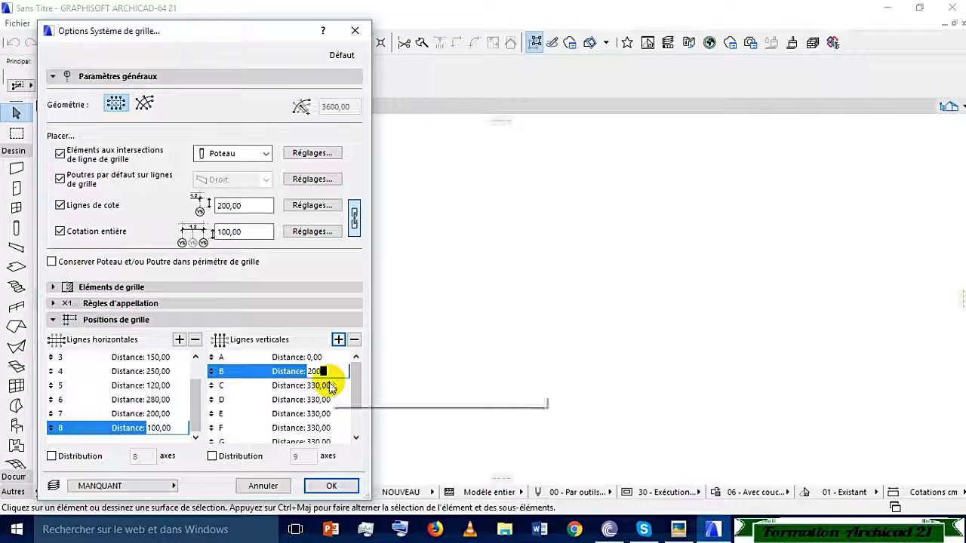
click(324, 384)
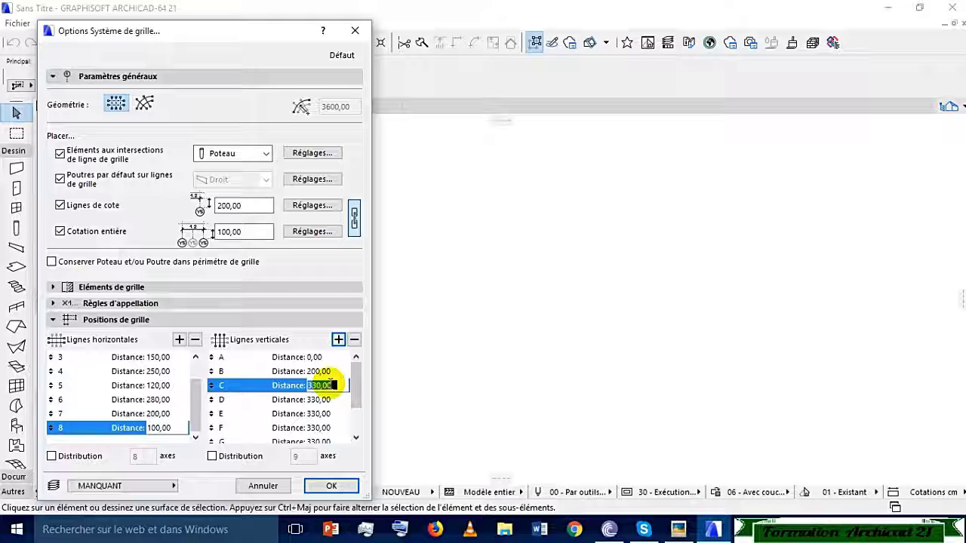
text(100)
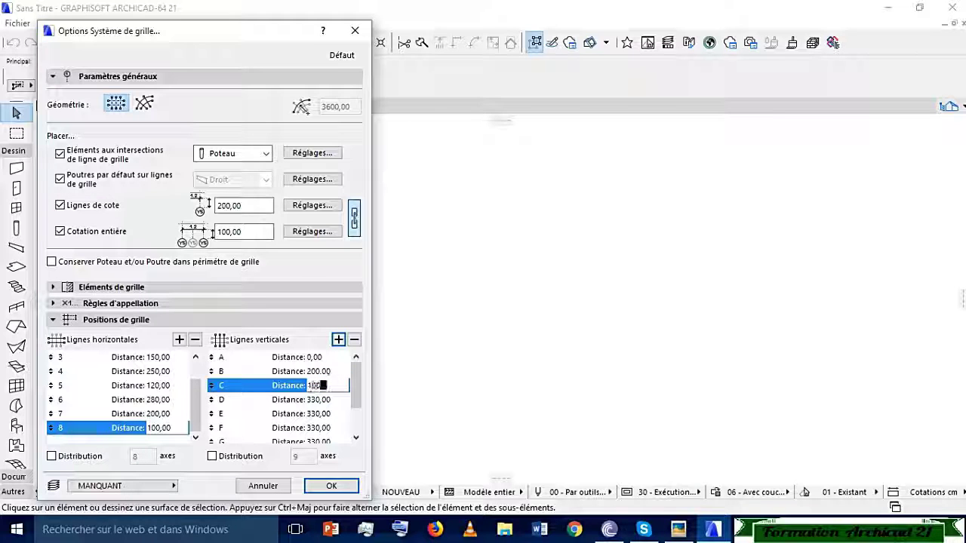
click(330, 399)
text(50)
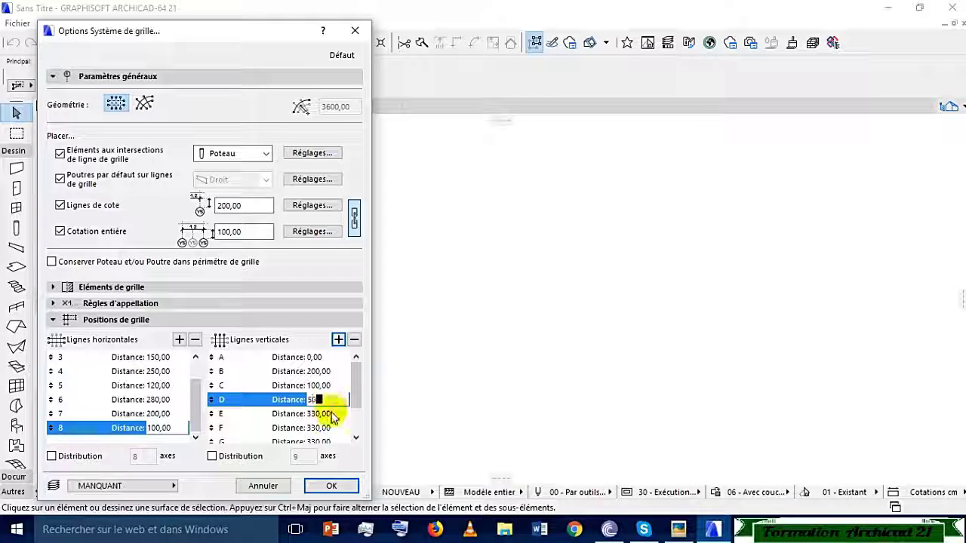
click(328, 413)
text(100)
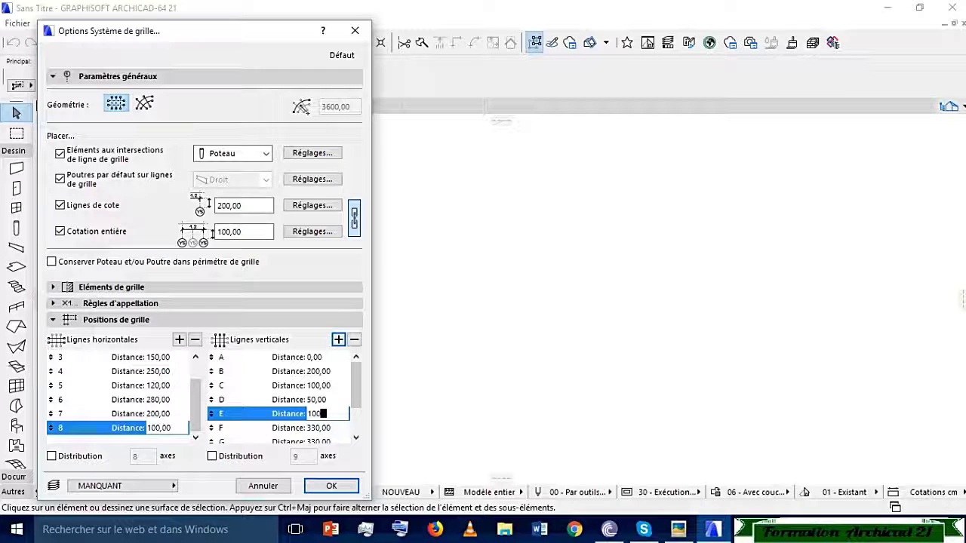
Set the distances of vertical grid lines F and G to 100 each
click(320, 428)
text(1)
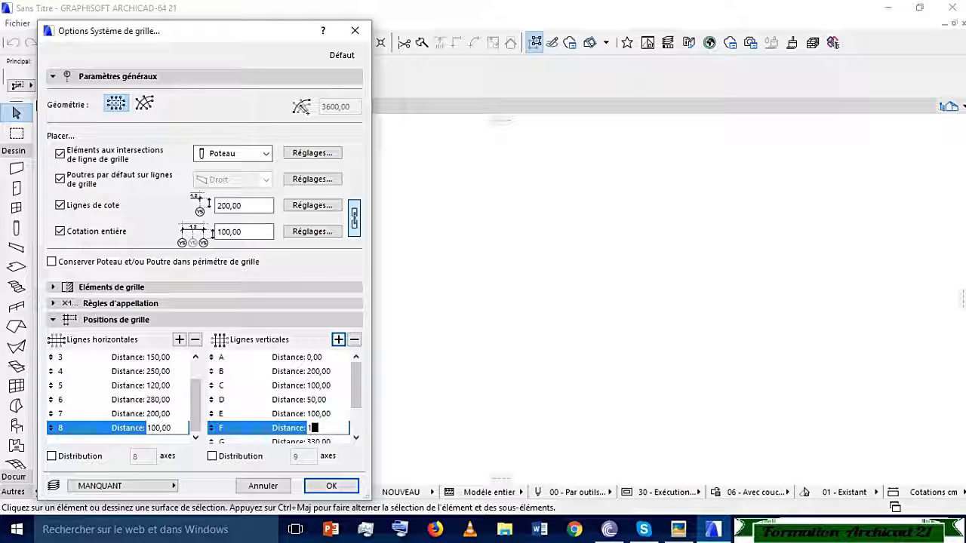
text(00)
scroll(318, 430, down, 3)
click(317, 401)
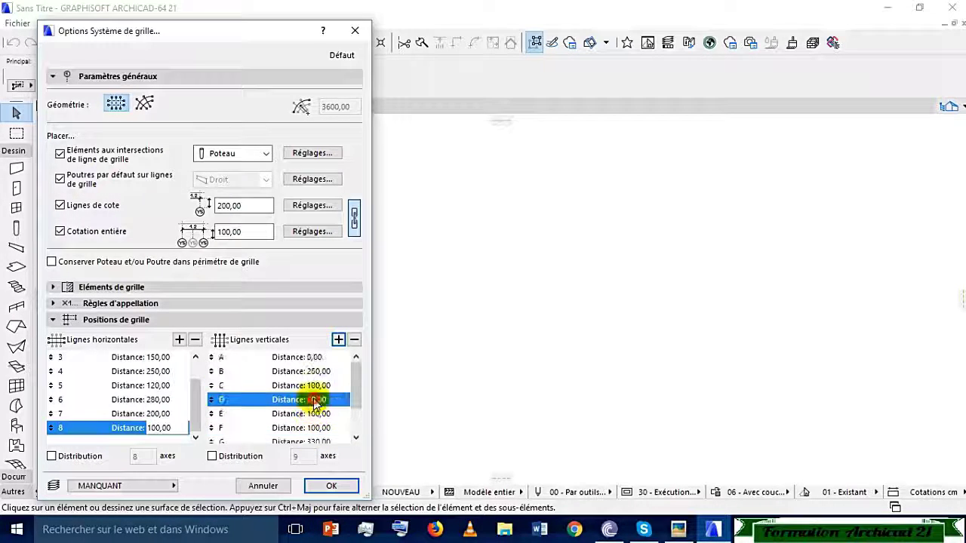
scroll(315, 422, down, 3)
click(317, 409)
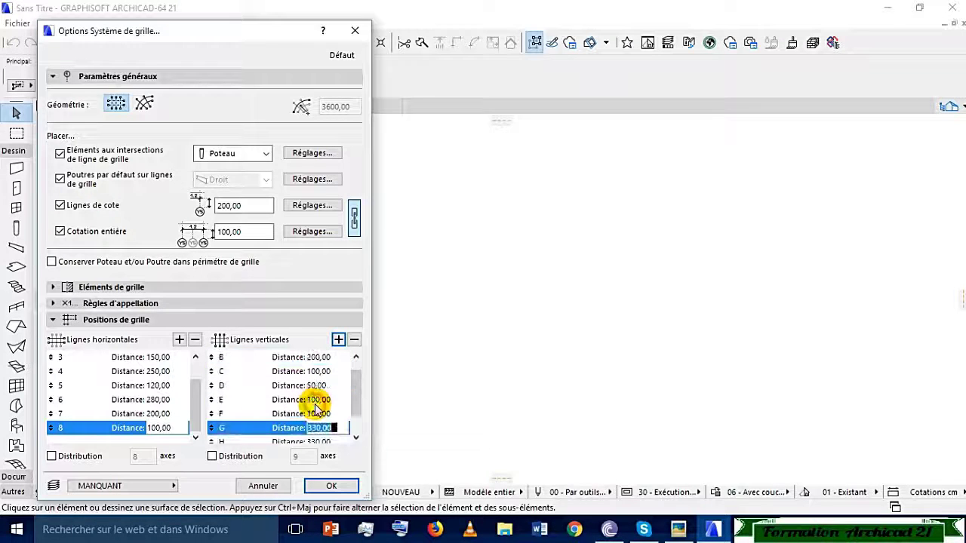
text(100)
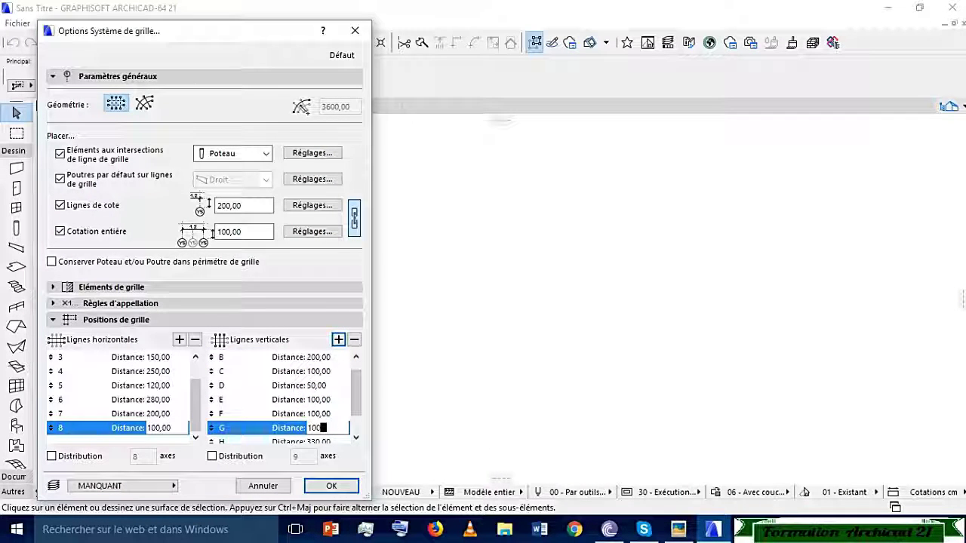
text(0)
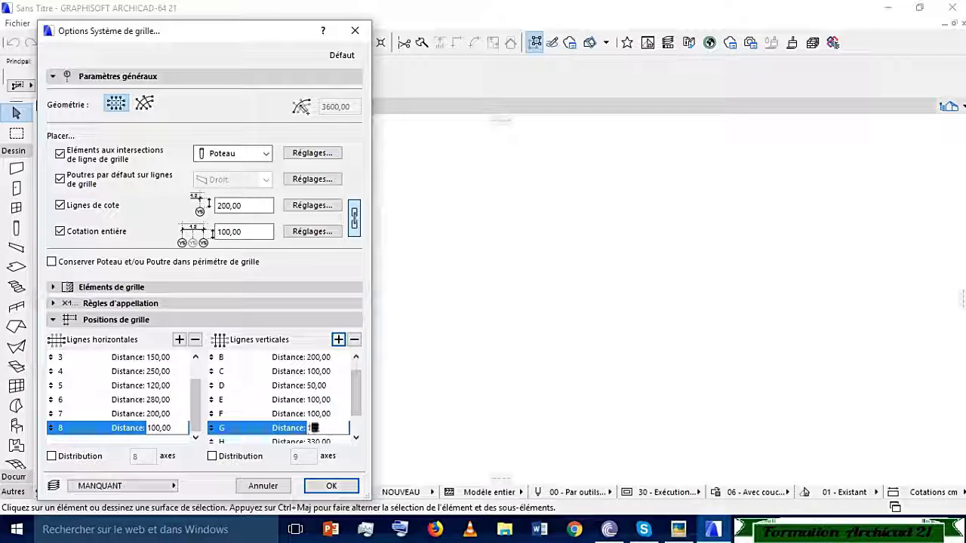
key(BackSpace)
Set the distance of vertical grid line H to 250
click(323, 442)
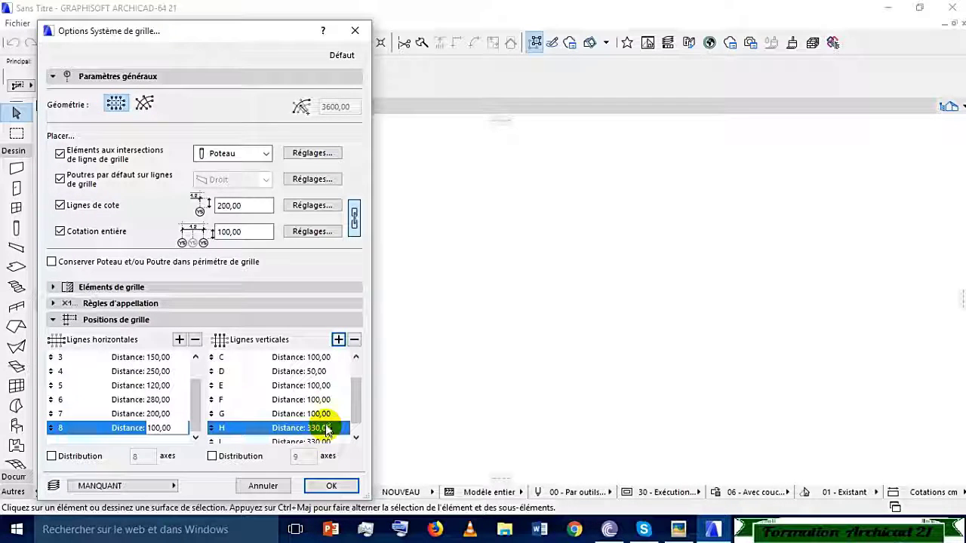
click(319, 427)
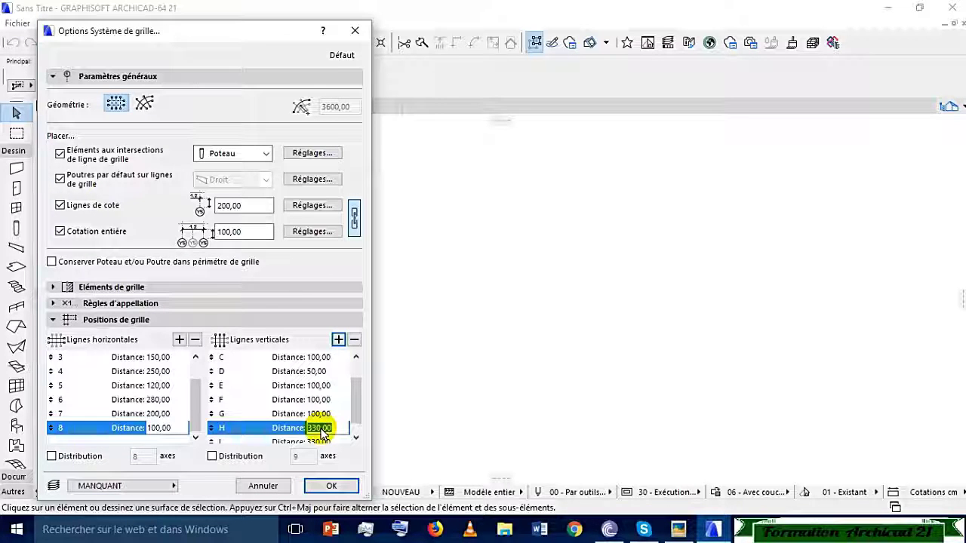
text(250)
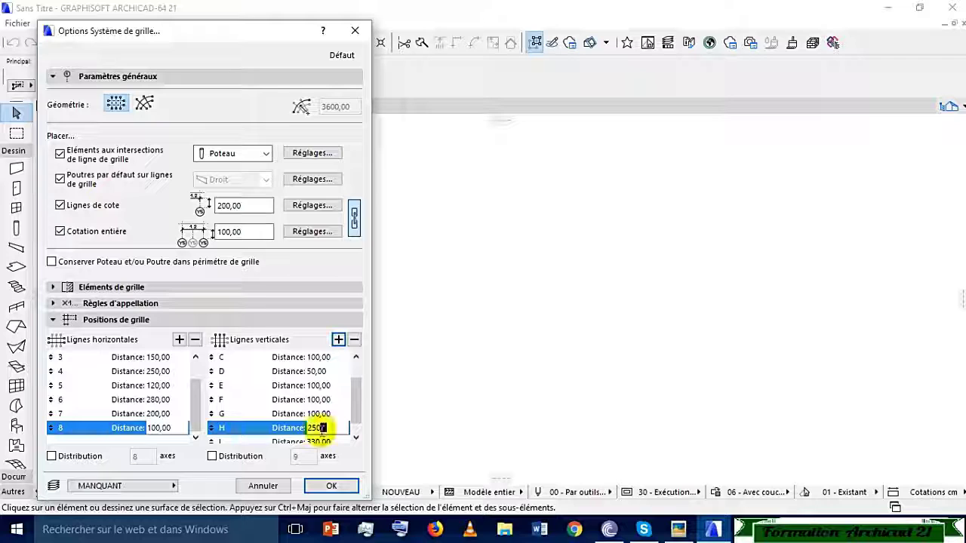
click(323, 437)
click(321, 430)
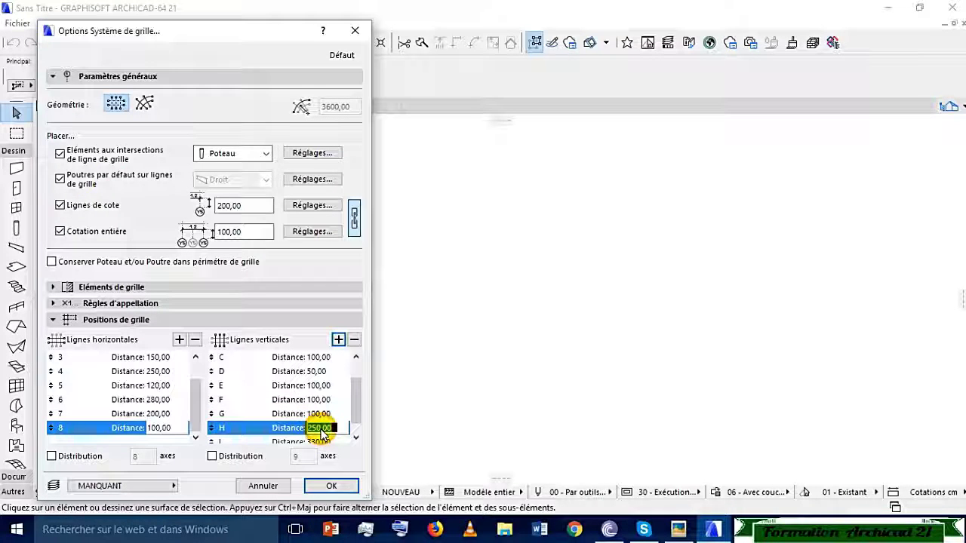
key(Return)
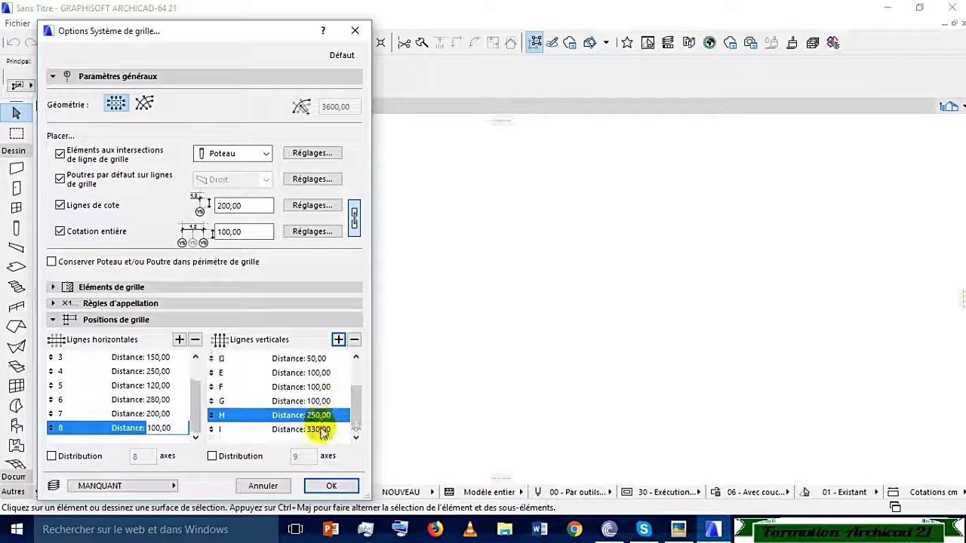
click(323, 420)
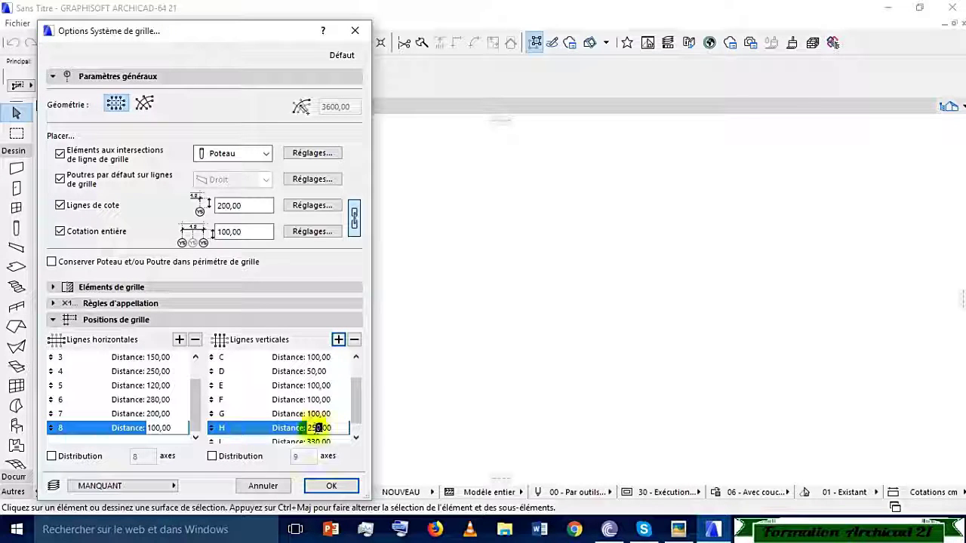
click(316, 436)
click(314, 431)
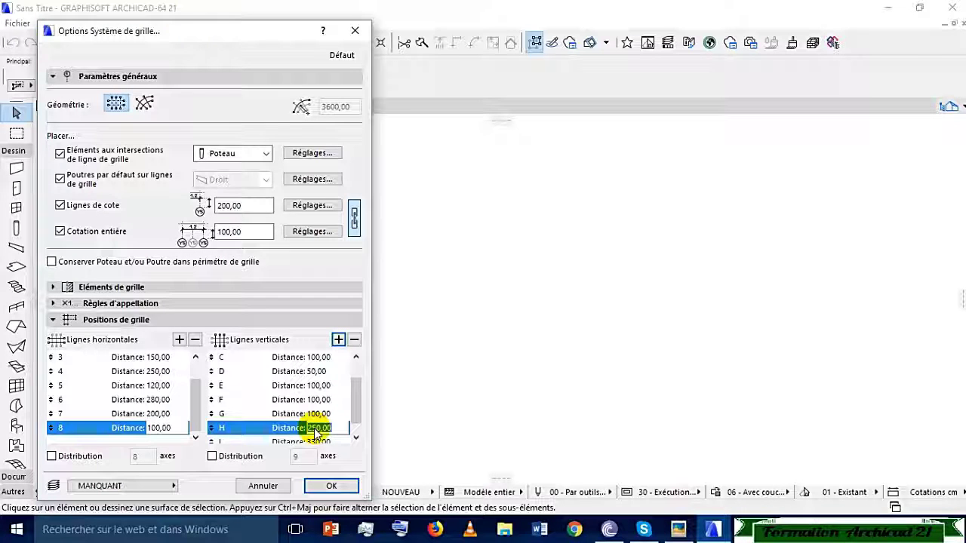
key(Return)
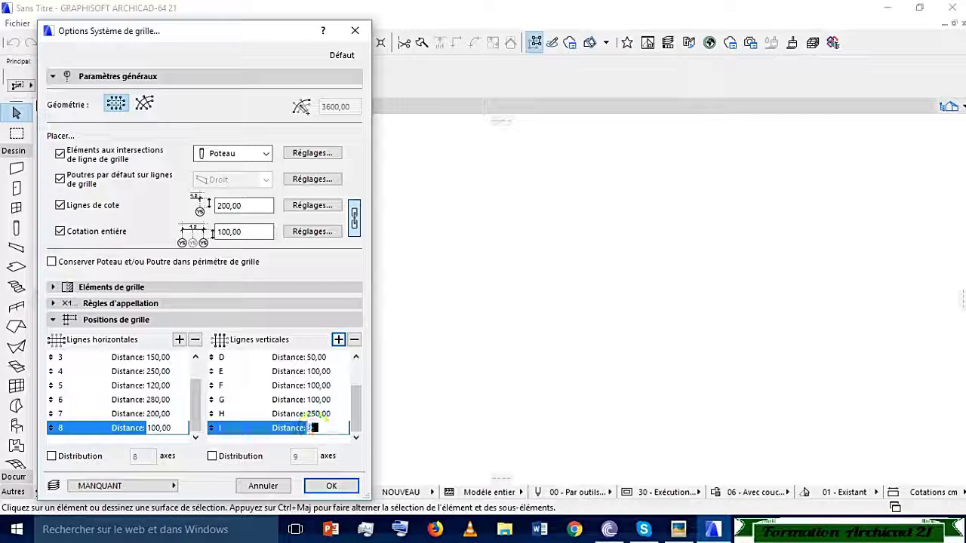
Set the distance of vertical grid line I to 150 and add a line J at a distance of 300
text(3)
text(0)
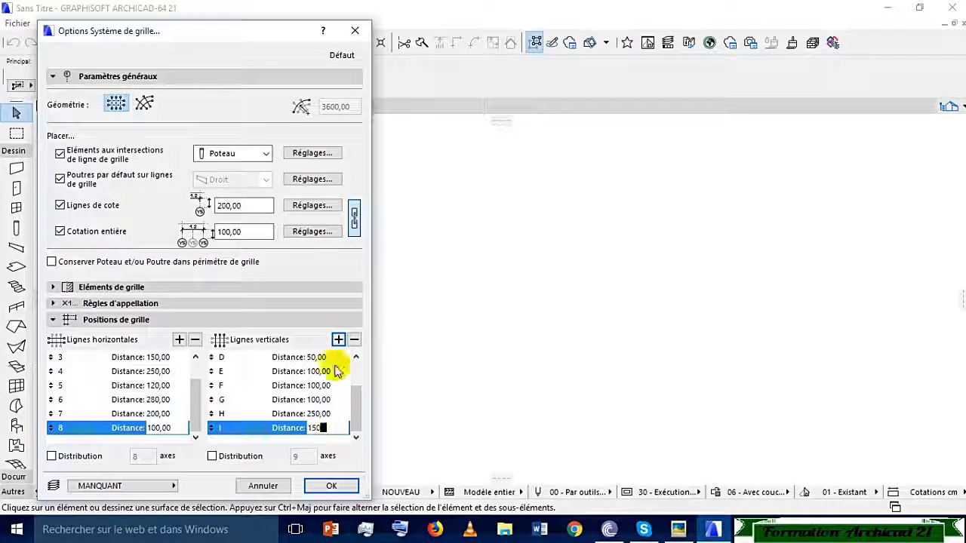
click(338, 339)
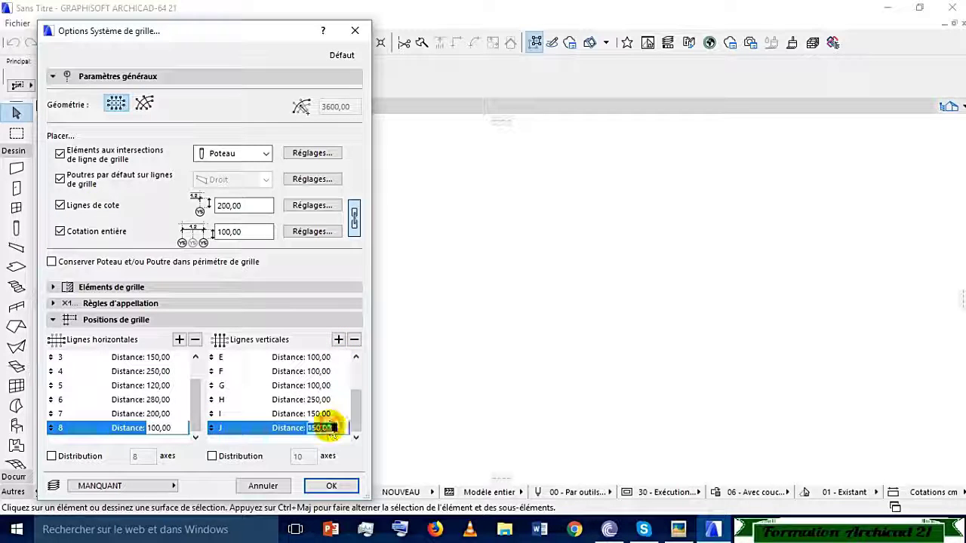
text(300)
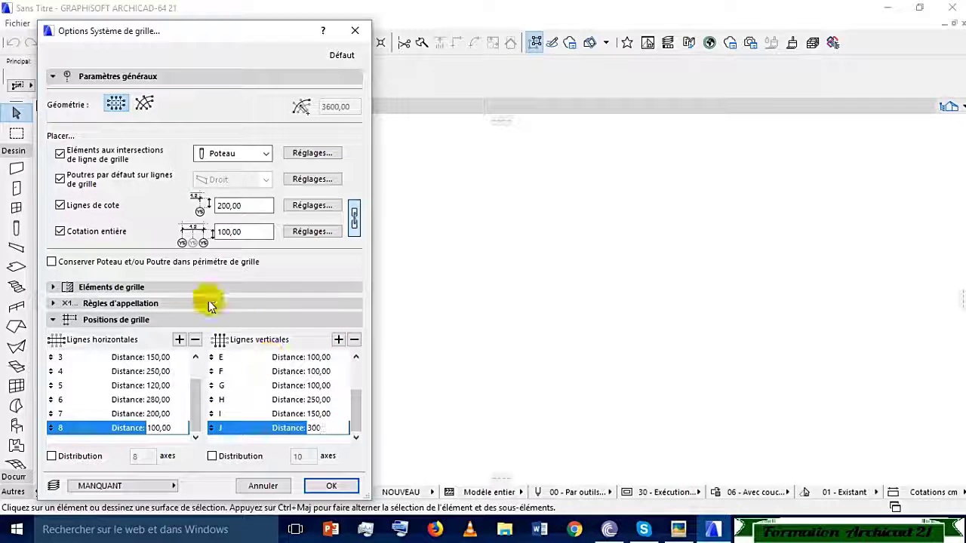
Review the dimension line settings, assign the grid system to the systeme de grille layer and accept the grid options
click(87, 291)
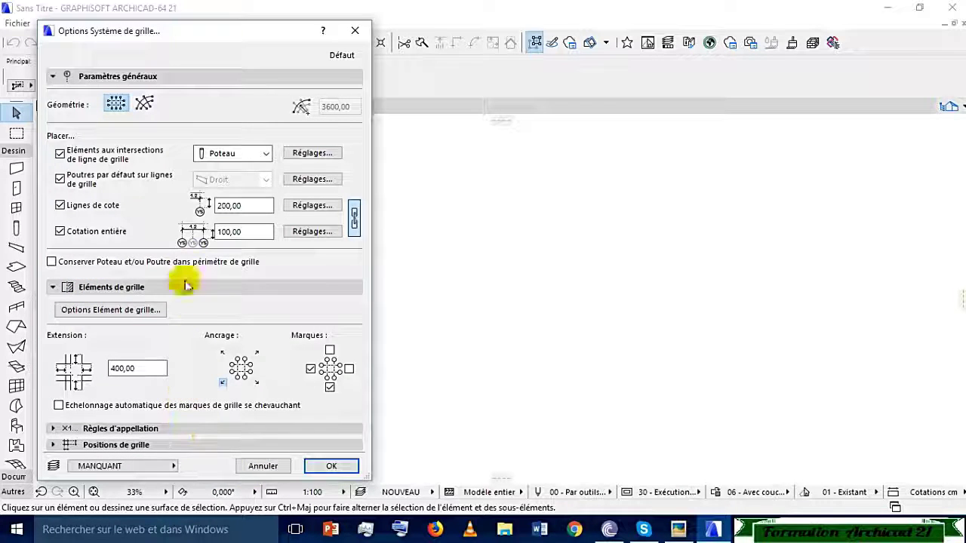
click(325, 210)
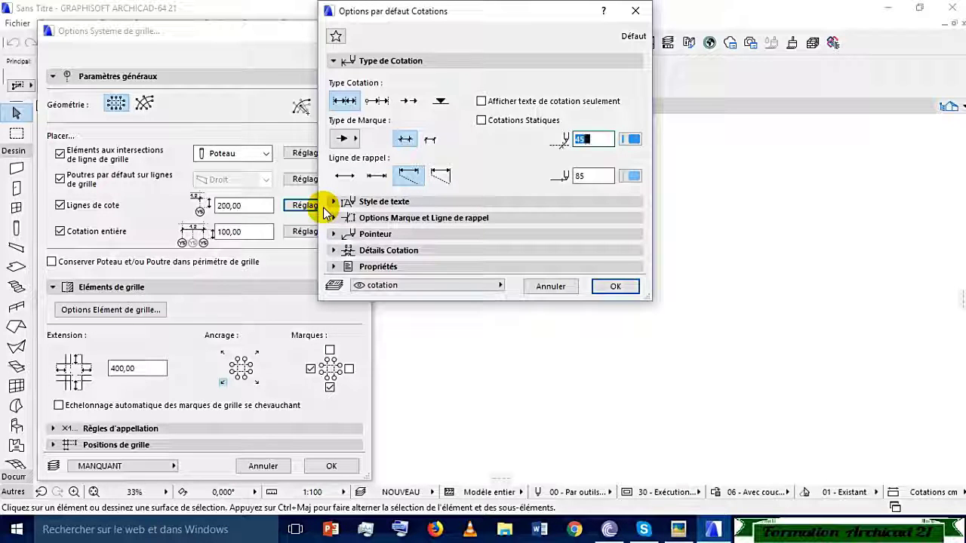
click(604, 286)
click(169, 466)
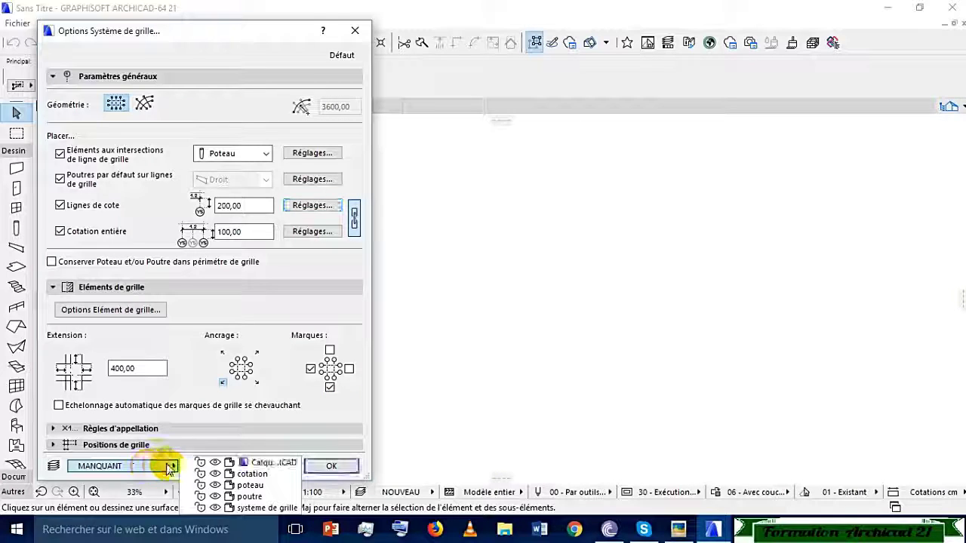
click(266, 508)
click(331, 466)
Place the grid system unrotated on the ground floor plan, above and slightly right of the project origin
click(281, 442)
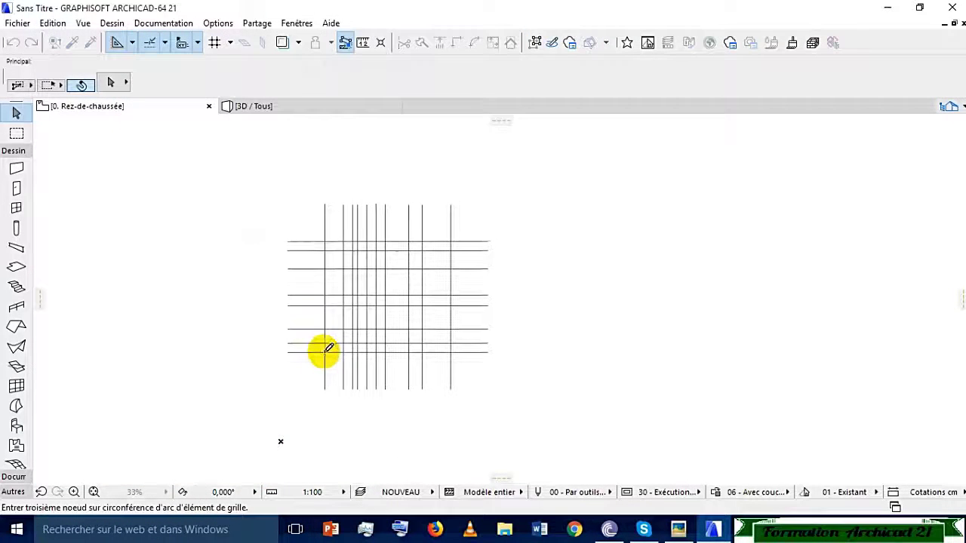
click(324, 352)
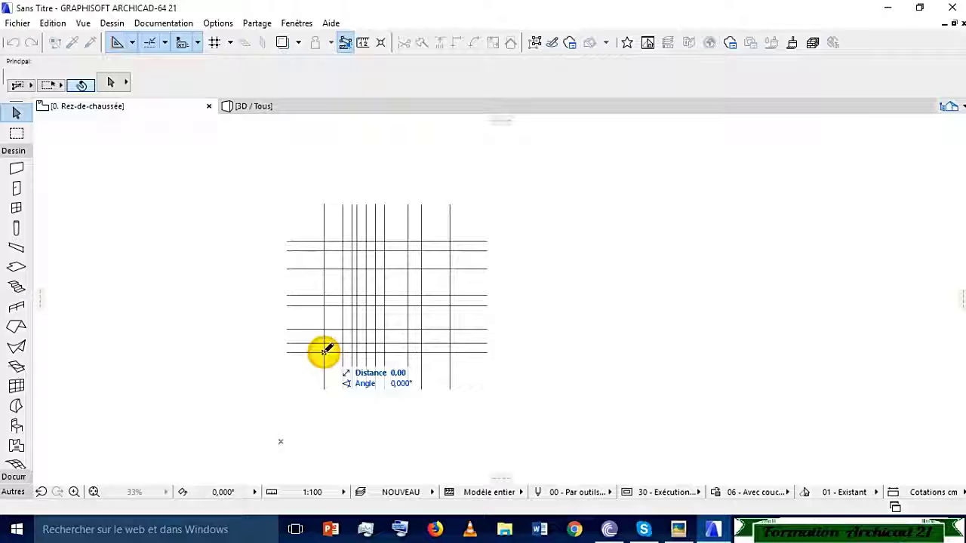
click(384, 351)
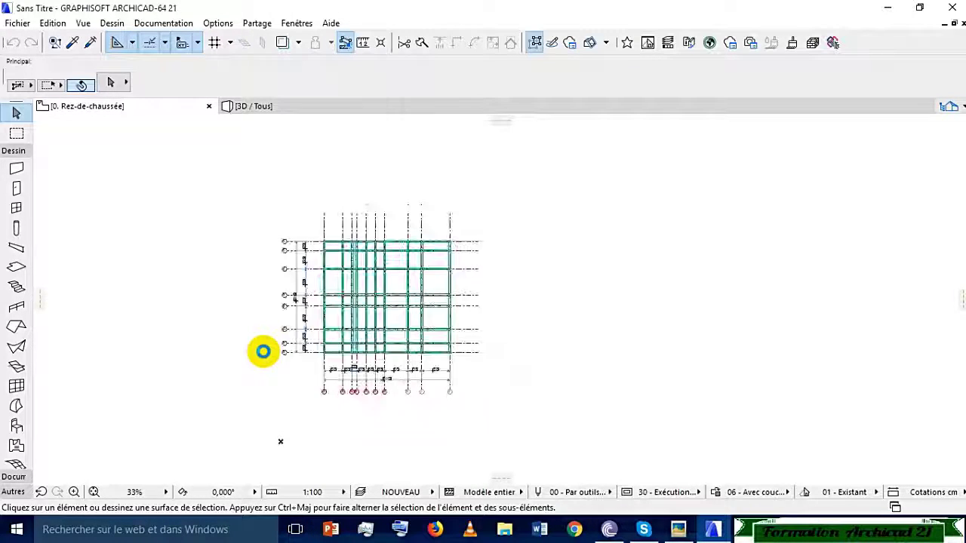
Examine the placed grid's columns, beams, markers and dimensions up close, especially along line 1
scroll(345, 332, up, 5)
scroll(343, 334, down, 3)
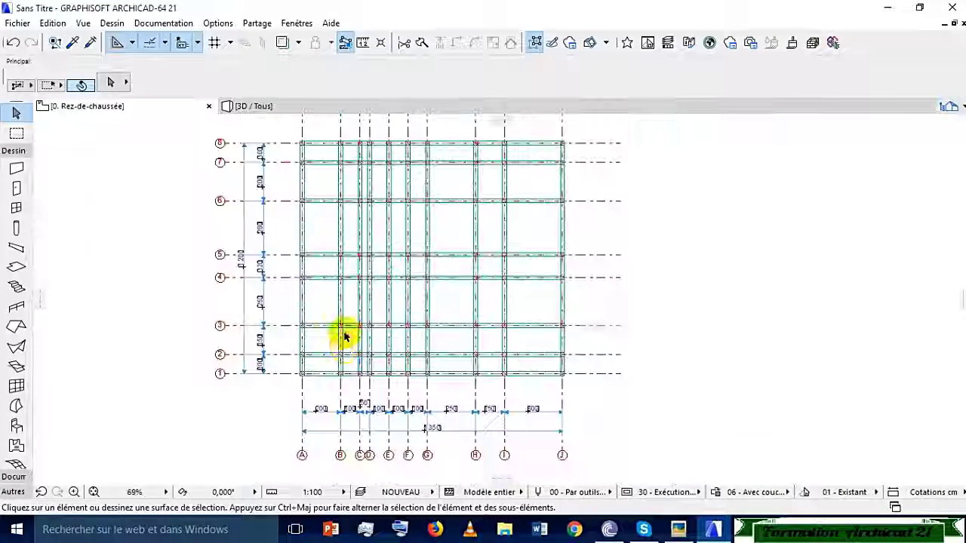
scroll(337, 384, up, 3)
scroll(293, 389, up, 2)
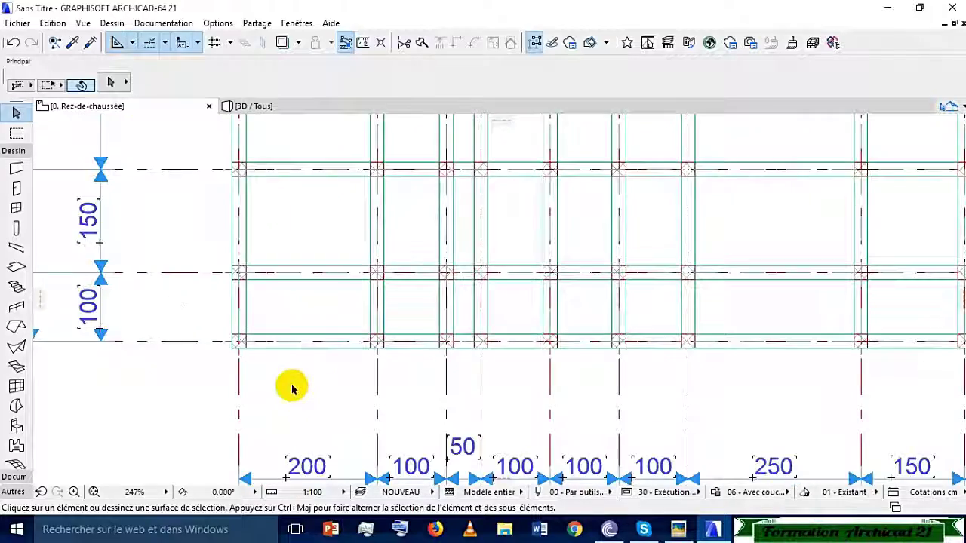
scroll(287, 377, down, 5)
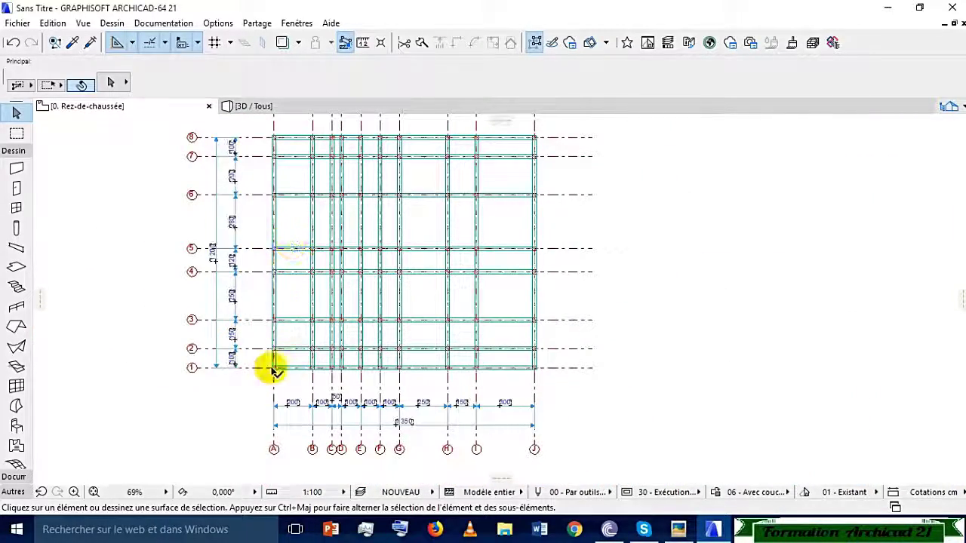
scroll(259, 362, up, 4)
scroll(277, 357, down, 3)
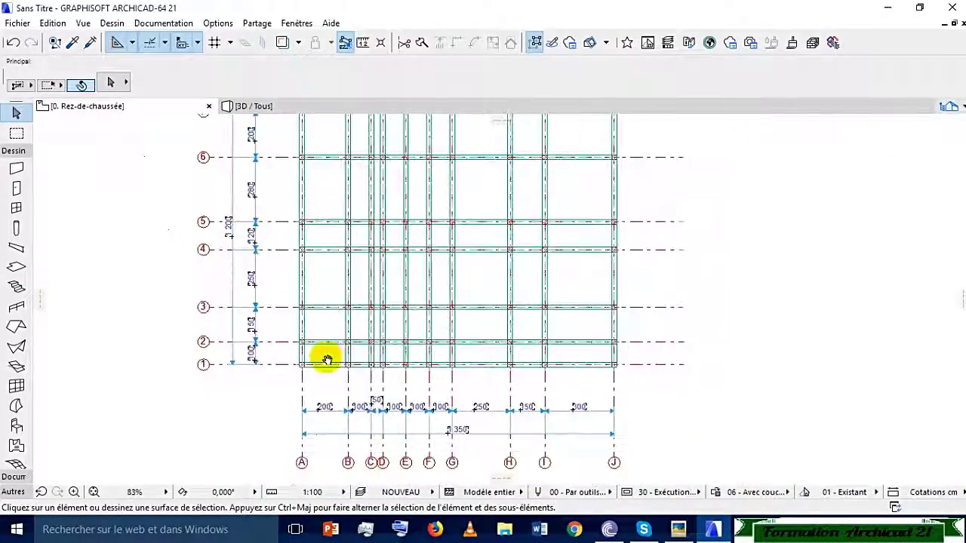
scroll(189, 375, down, 2)
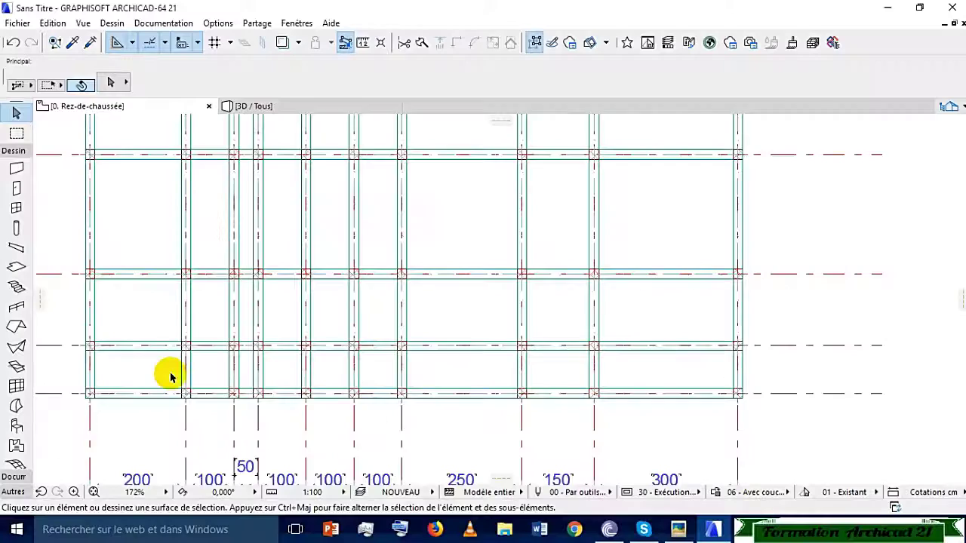
scroll(181, 369, down, 2)
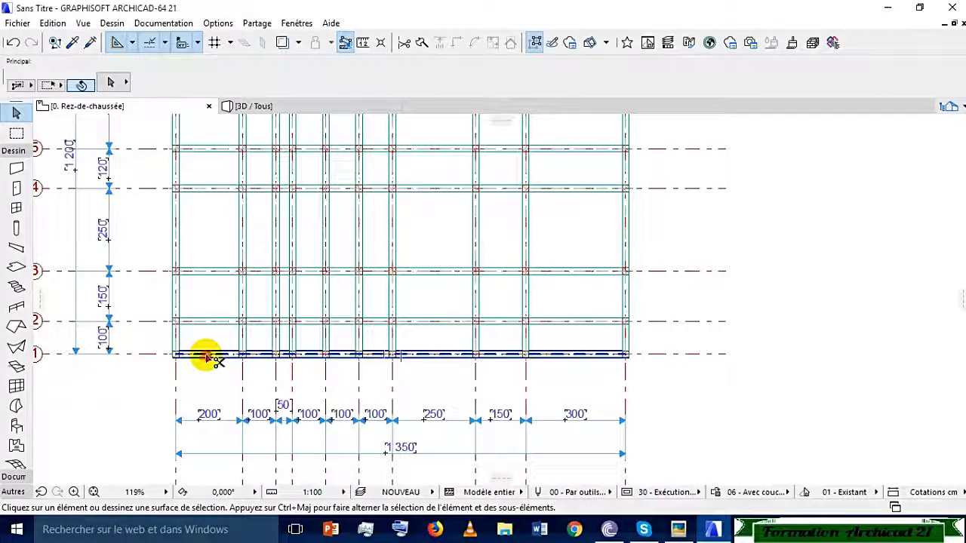
Trim away the beam segments on grid line 1 between A and G
scroll(280, 358, up, 5)
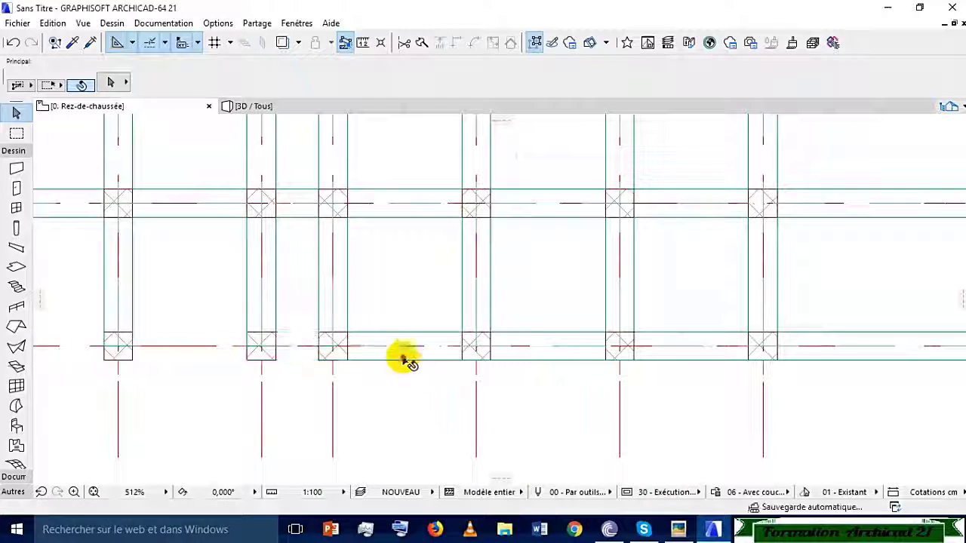
ctrl+click(403, 359)
click(685, 358)
scroll(686, 358, down, 1)
click(672, 393)
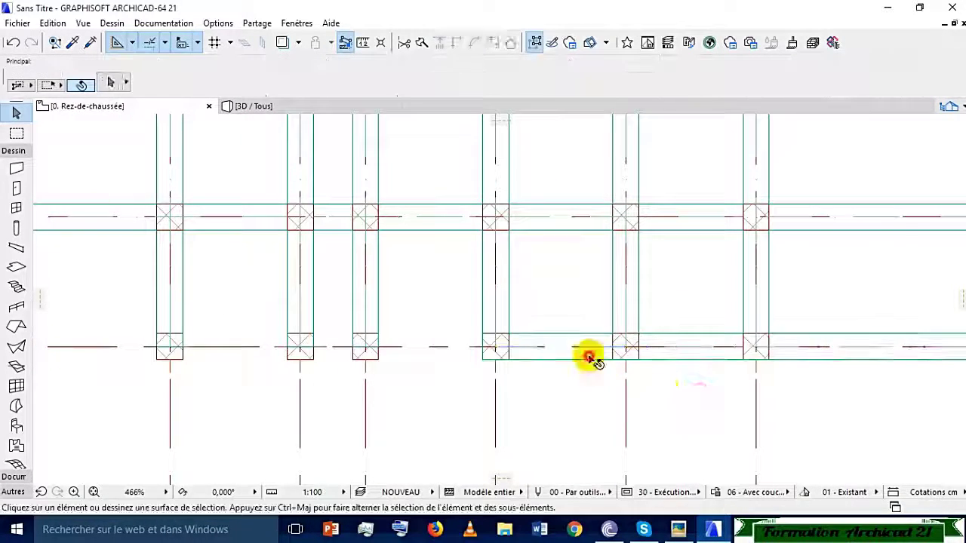
ctrl+click(588, 359)
ctrl+click(698, 360)
scroll(741, 369, down, 3)
Trim away the beams on lines 2 and 3 between A and B, and the line A beam between lines 1 and 4
ctrl+click(334, 288)
ctrl+click(332, 175)
ctrl+click(267, 151)
ctrl+click(267, 227)
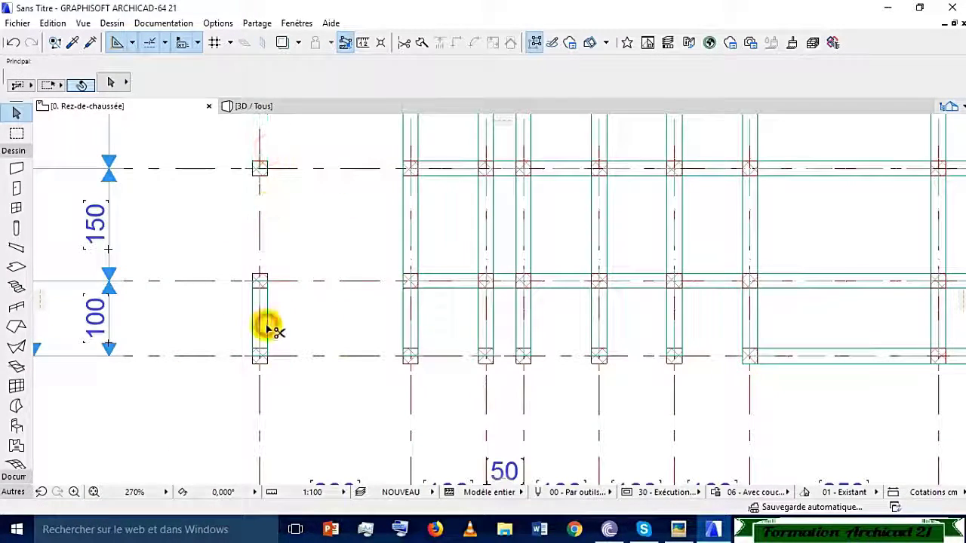
ctrl+click(266, 329)
Trim away the vertical beams on B to H between lines 1 and 2, and the line 1 beam from G to I
ctrl+click(420, 326)
ctrl+click(485, 327)
ctrl+click(518, 327)
ctrl+click(601, 328)
ctrl+click(679, 327)
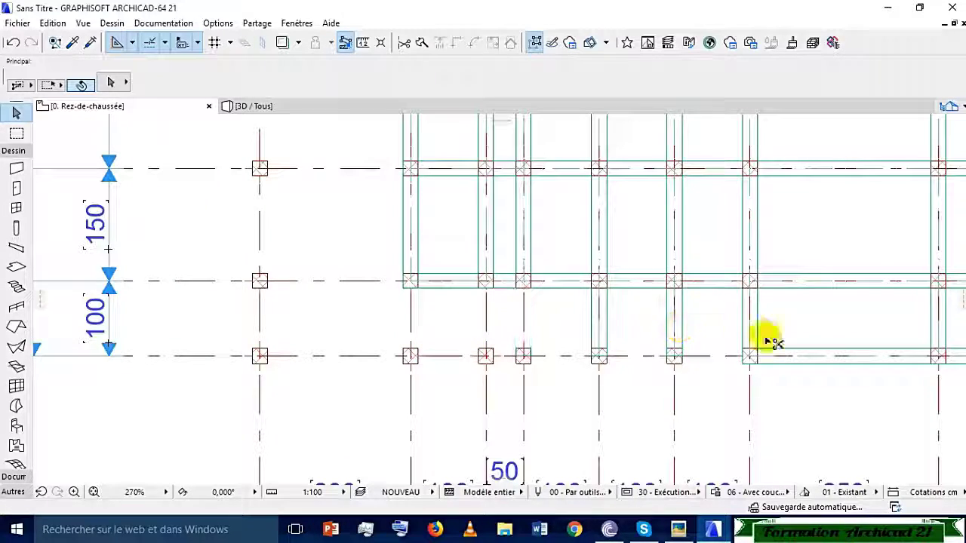
scroll(690, 370, down, 4)
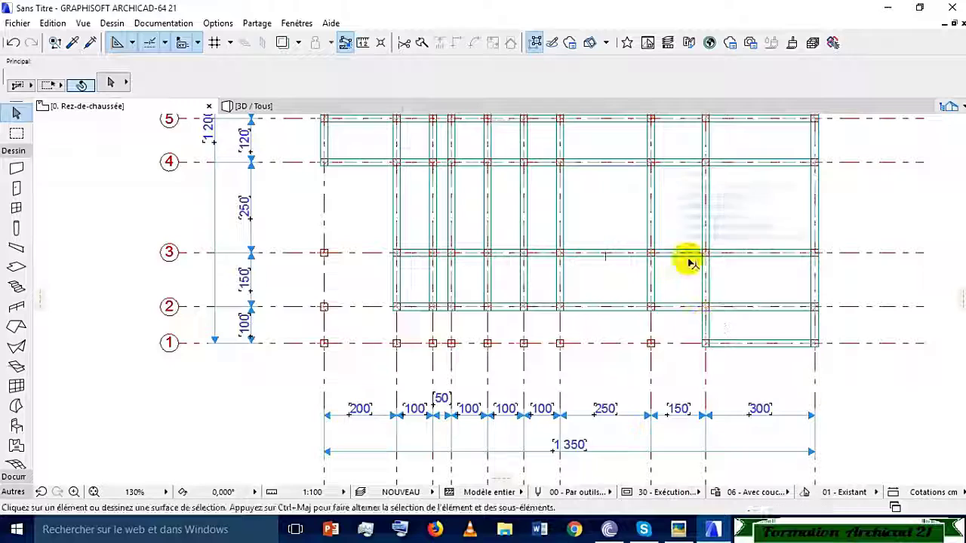
Trim away the line 3 beam from G to I, the I and G beams between 3 and 4, and the line 4 beam between I and J
ctrl+click(690, 255)
ctrl+click(706, 213)
ctrl+click(759, 162)
ctrl+click(617, 253)
ctrl+click(559, 217)
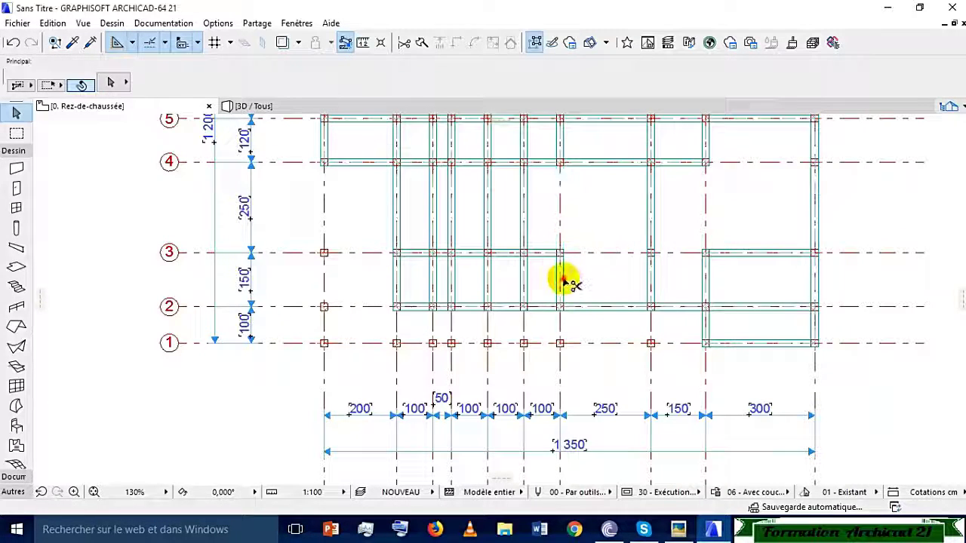
Trim away the remaining line 3 beam from B to G, the G beam between 2 and 3, and the C to E beams between 2 and 4
ctrl+click(562, 281)
ctrl+click(451, 226)
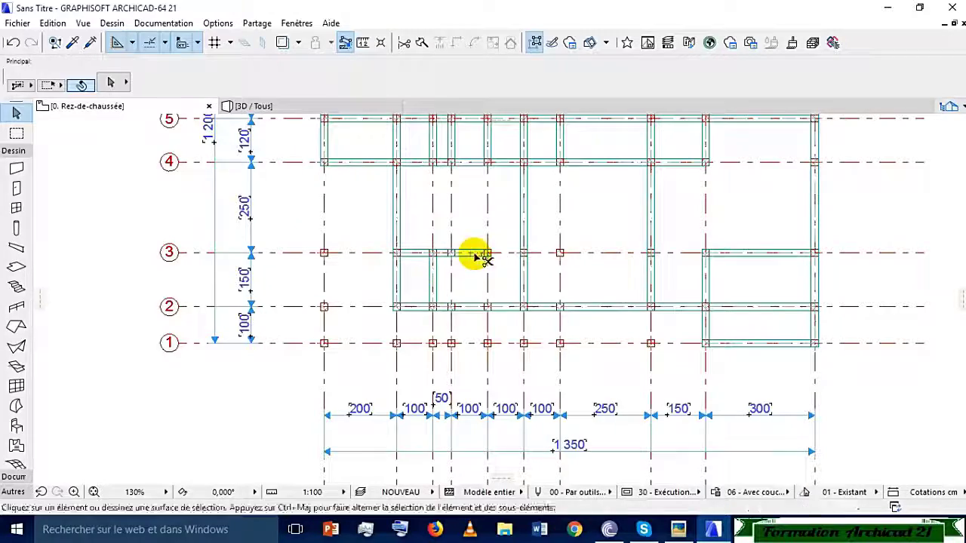
click(444, 255)
ctrl+click(453, 254)
scroll(440, 255, up, 4)
ctrl+click(402, 258)
scroll(562, 257, down, 4)
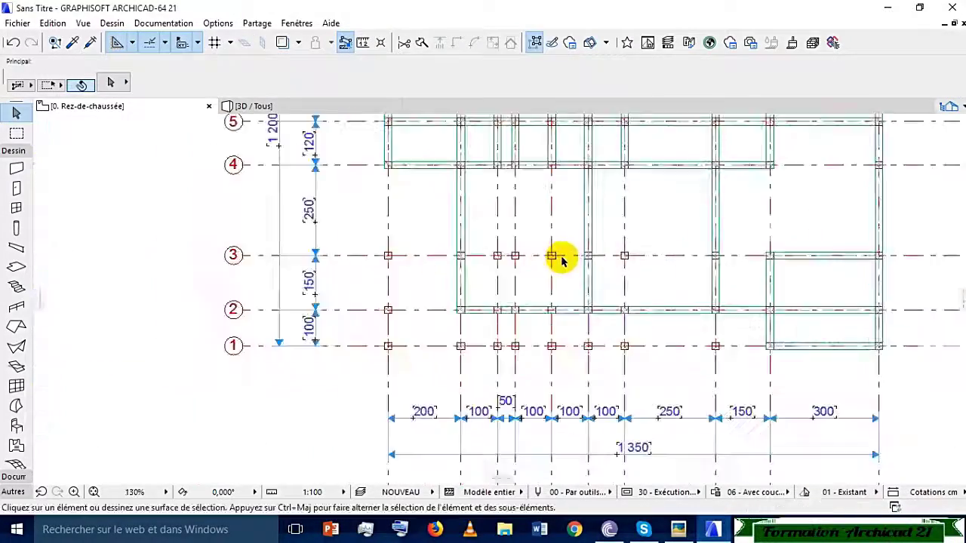
Trim away the line 5 beam between A and B, the B beam from 5 to 8, C from 5 to 6, and D from 6 to 8
middle_drag(465, 139, 410, 250)
scroll(411, 196, down, 1)
middle_drag(411, 196, 398, 292)
ctrl+click(377, 324)
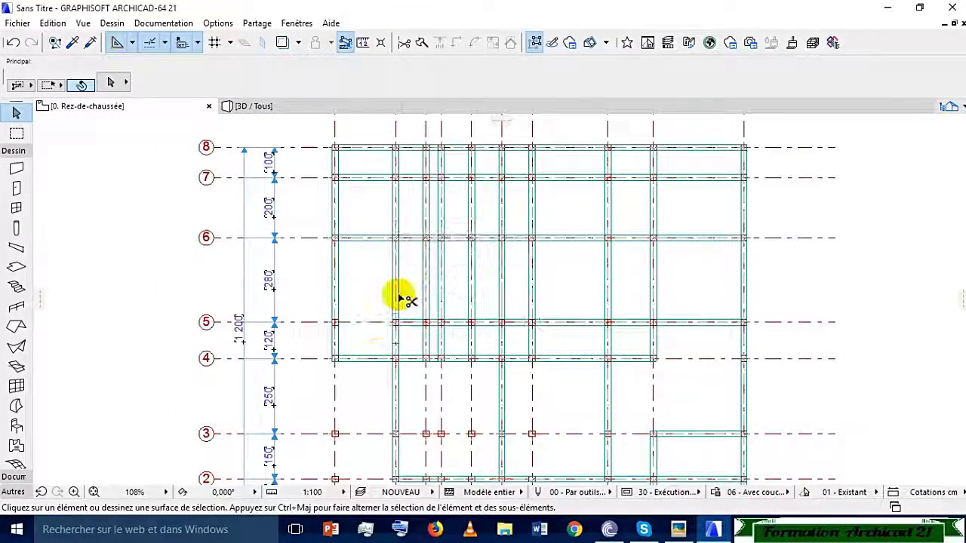
ctrl+click(398, 296)
ctrl+click(428, 296)
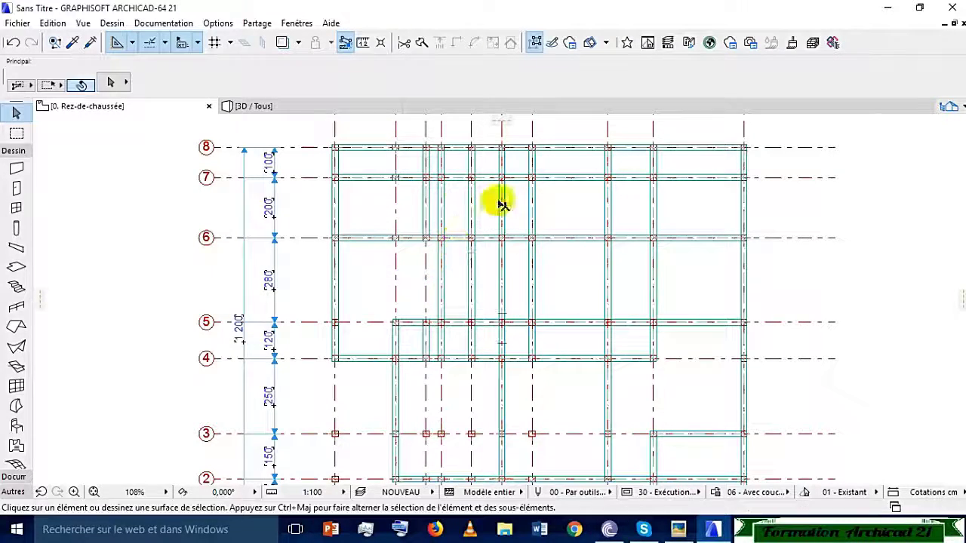
Trim away the line 5 beam from B to D and the B and C beams between lines 4 and 5
click(410, 328)
scroll(409, 327, up, 4)
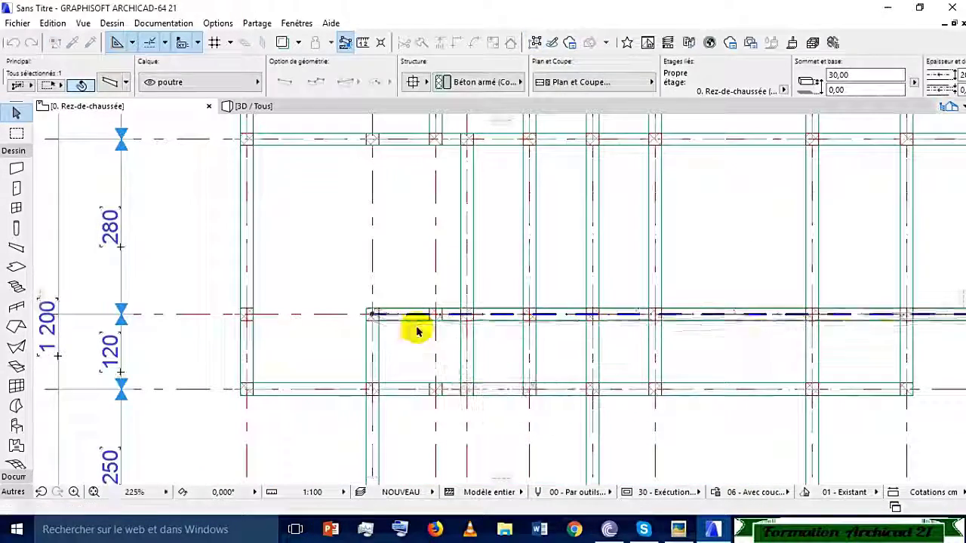
ctrl+click(411, 325)
ctrl+click(451, 320)
scroll(507, 278, down, 2)
Trim away the line 7 beam from A to G and the F beam between lines 6 and 8
middle_drag(501, 280, 398, 394)
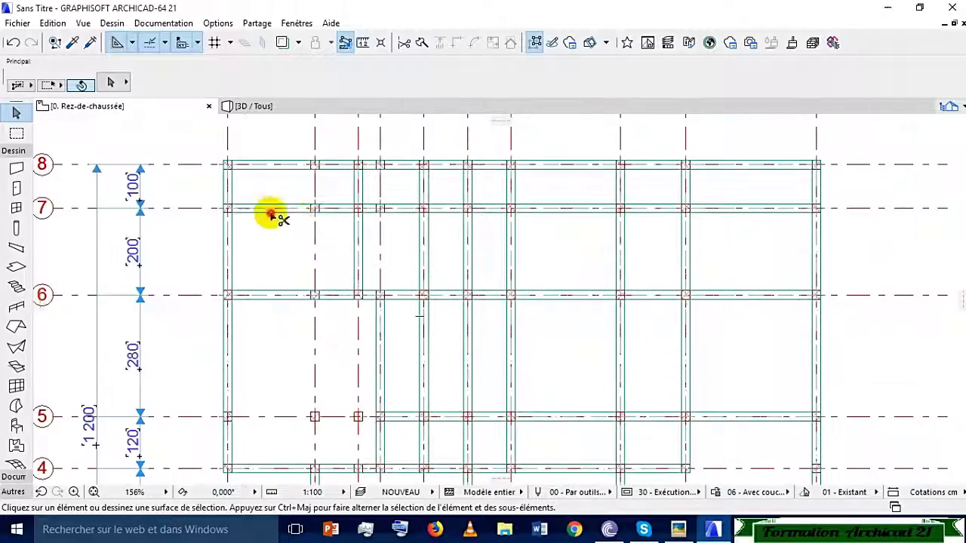
ctrl+click(272, 212)
ctrl+click(447, 213)
ctrl+click(491, 212)
ctrl+click(473, 189)
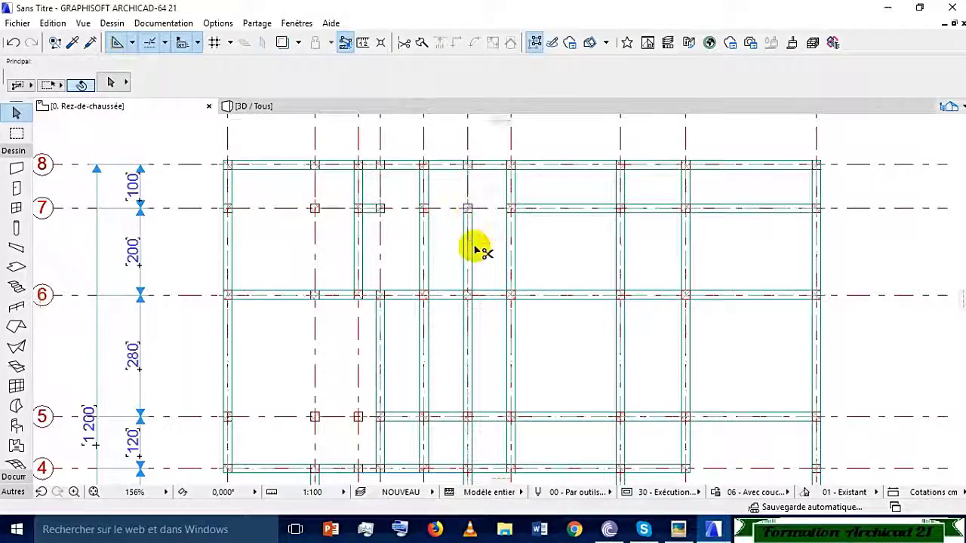
ctrl+click(473, 246)
scroll(373, 212, up, 2)
ctrl+click(385, 215)
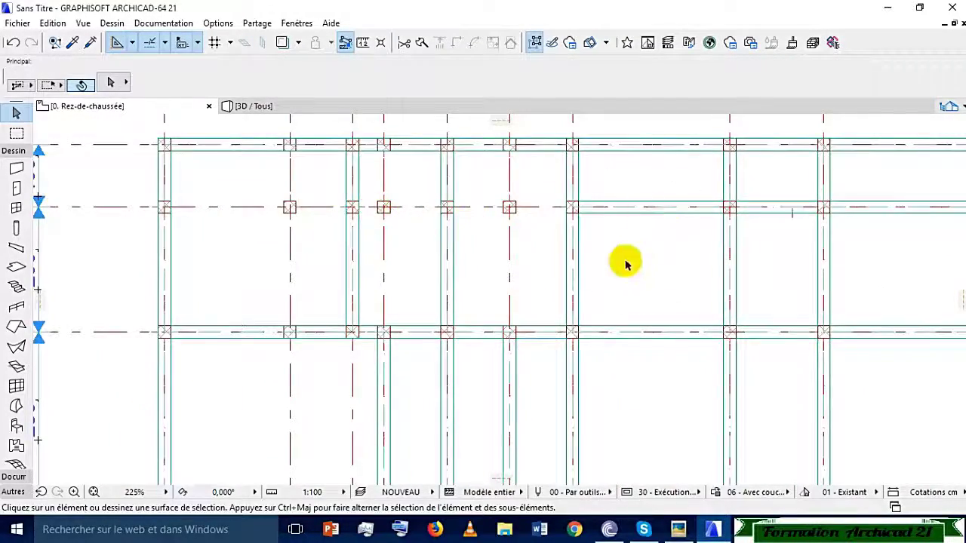
Trim away the line 8 beam from G to J and the vertical beams on H to J between lines 7 and 8
scroll(626, 264, down, 3)
ctrl+click(577, 197)
ctrl+click(665, 198)
ctrl+click(755, 198)
ctrl+click(694, 213)
ctrl+click(639, 210)
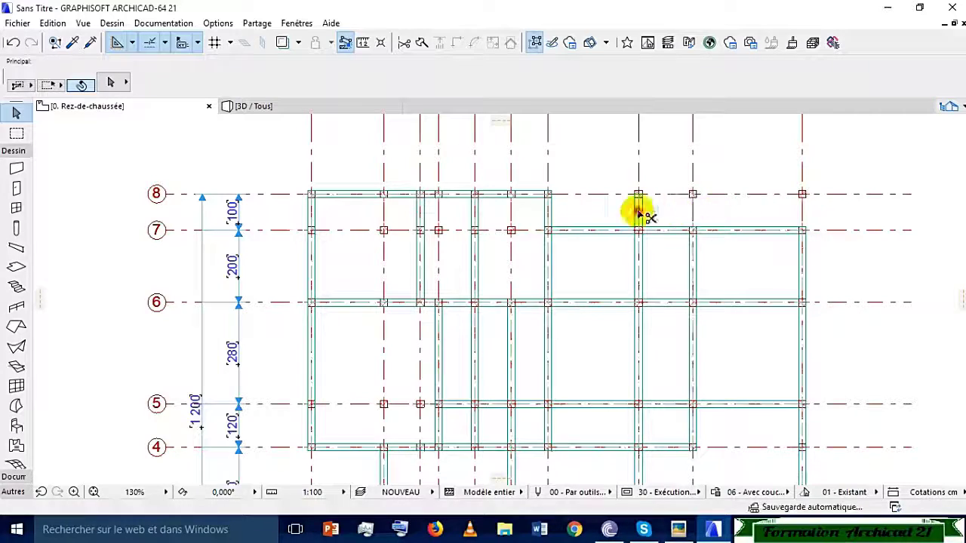
Trim away the H and I beams between 6 and 7, the I beam between 5 and 6, and the E to G beams between 4 and 5
ctrl+click(635, 280)
ctrl+click(693, 275)
ctrl+click(638, 344)
ctrl+click(475, 347)
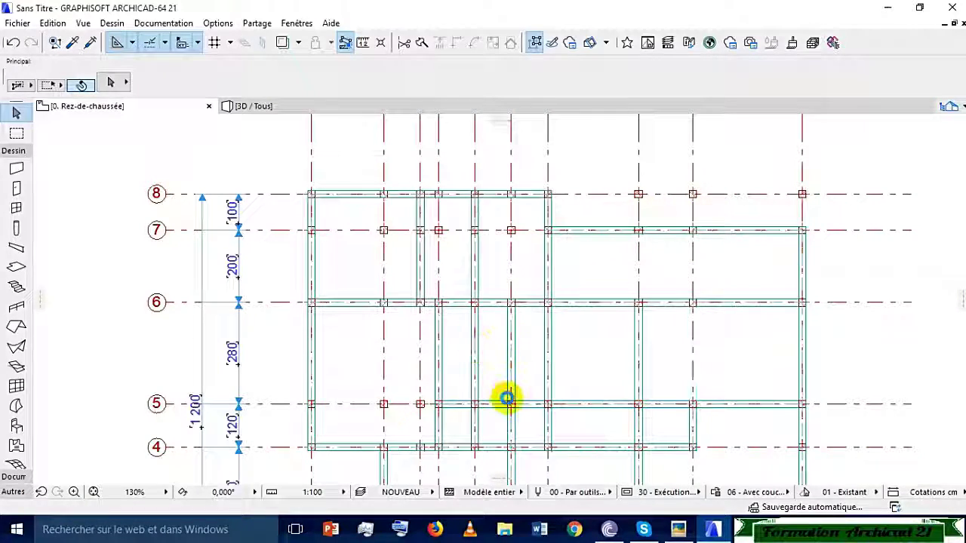
middle_drag(504, 397, 468, 295)
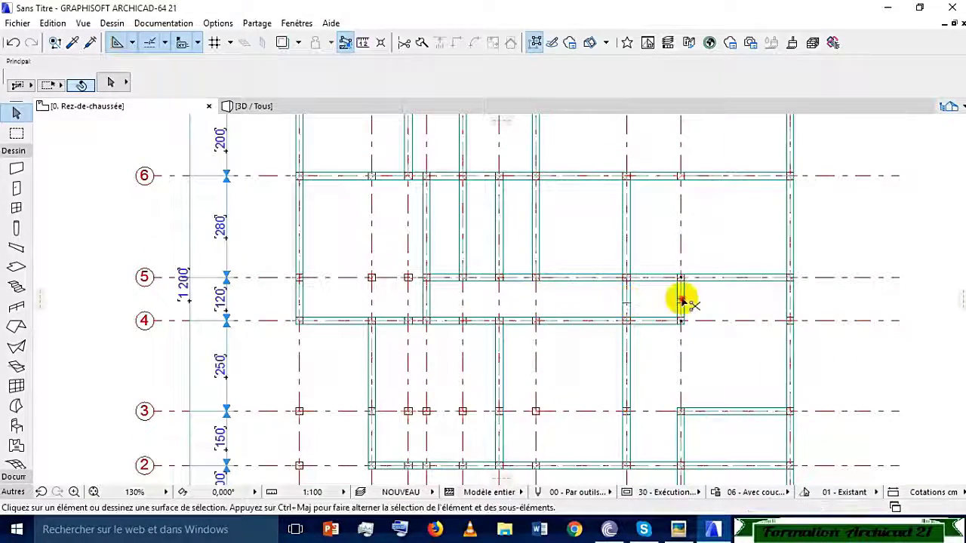
ctrl+click(698, 277)
key(ctrl+z)
key(ctrl+z)
Trim away the line 4 beam between H and I, the H beam between 5 and 6, and the line 6 beam from G to I
ctrl+click(658, 321)
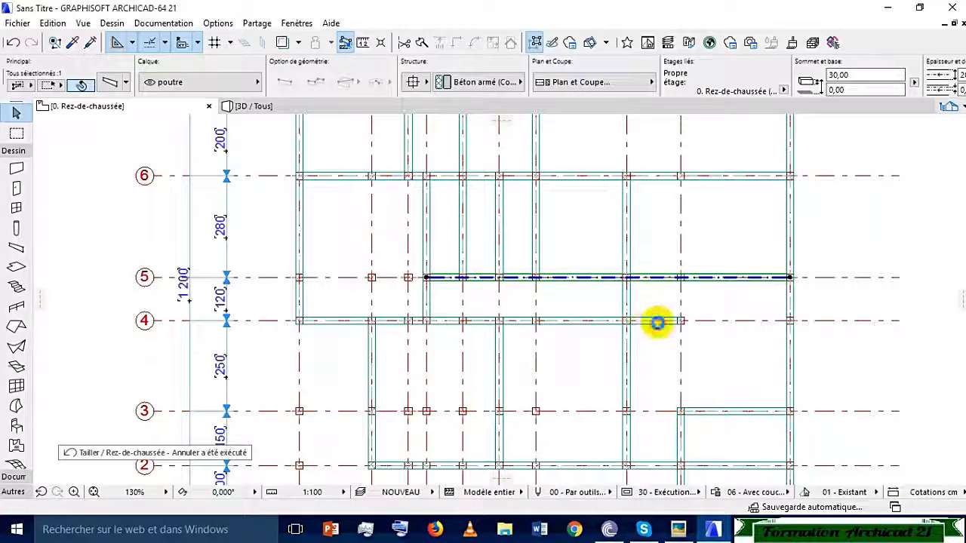
ctrl+click(628, 234)
ctrl+click(653, 178)
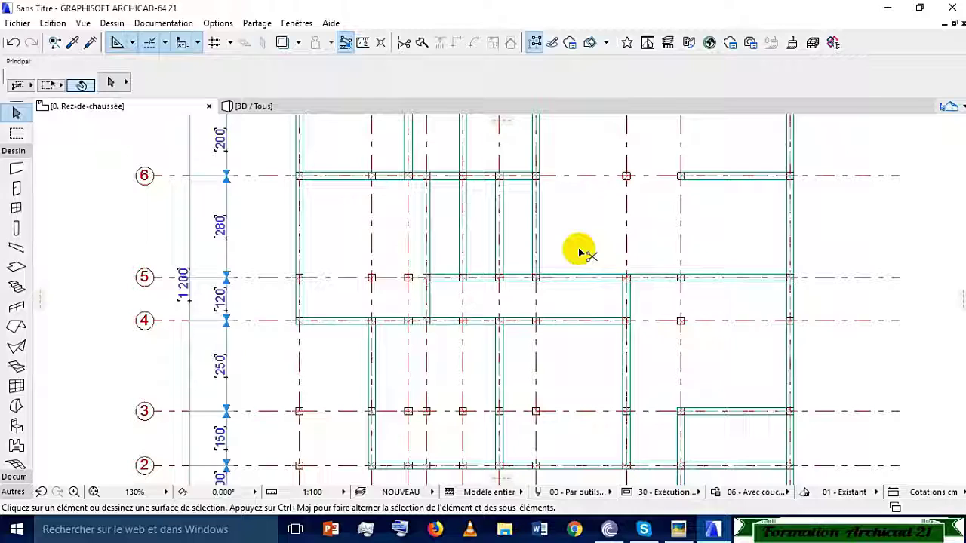
Hide the "systeme de grille" layer and update the NOUVEAU layer combination with that change
key(ctrl+l)
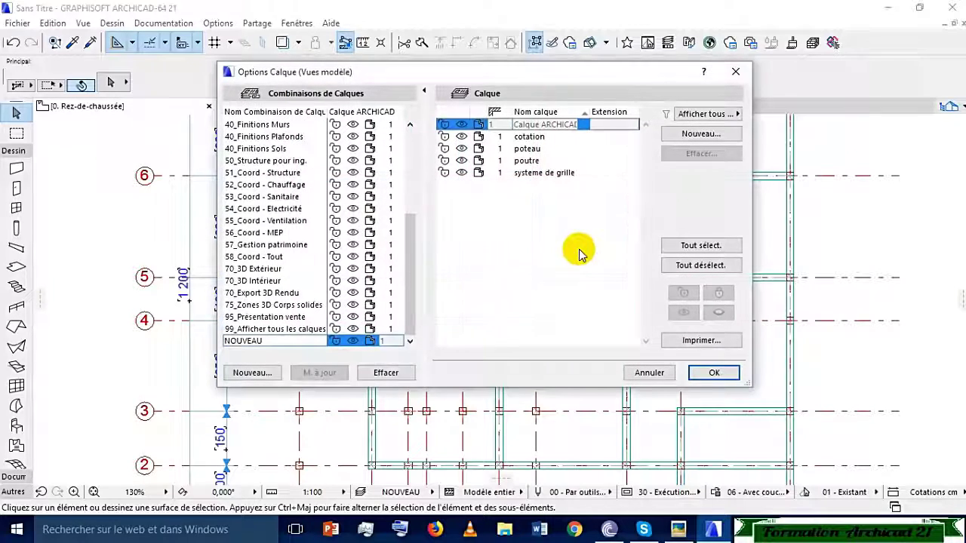
click(461, 173)
click(324, 373)
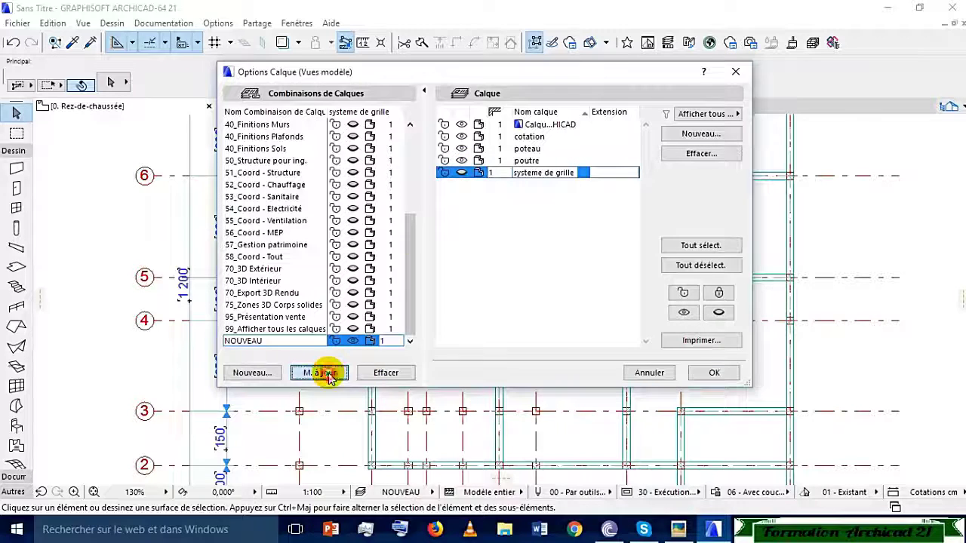
click(709, 373)
Trim away the line 6 beam between I and J, the E and F beams between 5 and 6, and the H beam between 4 and 5
scroll(528, 325, down, 2)
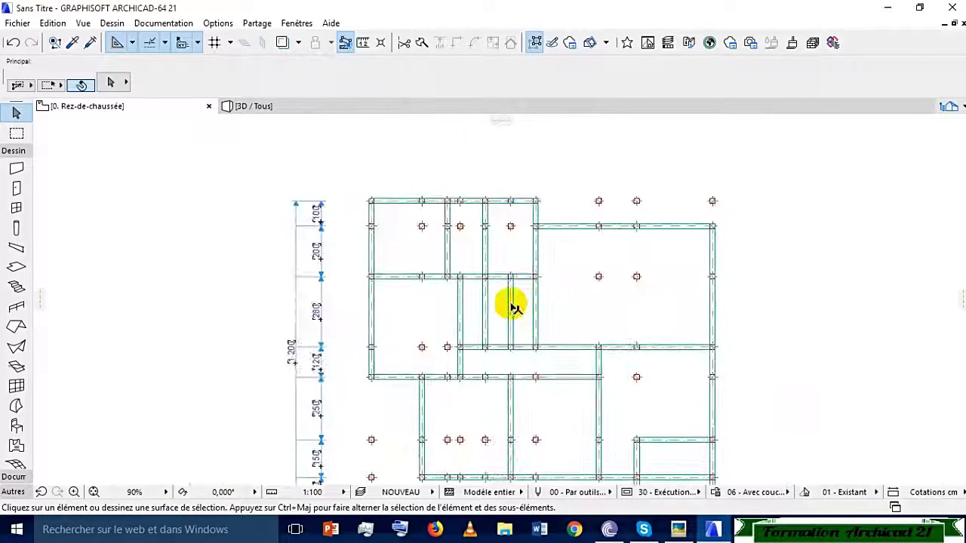
click(603, 358)
scroll(593, 347, up, 7)
key(Delete)
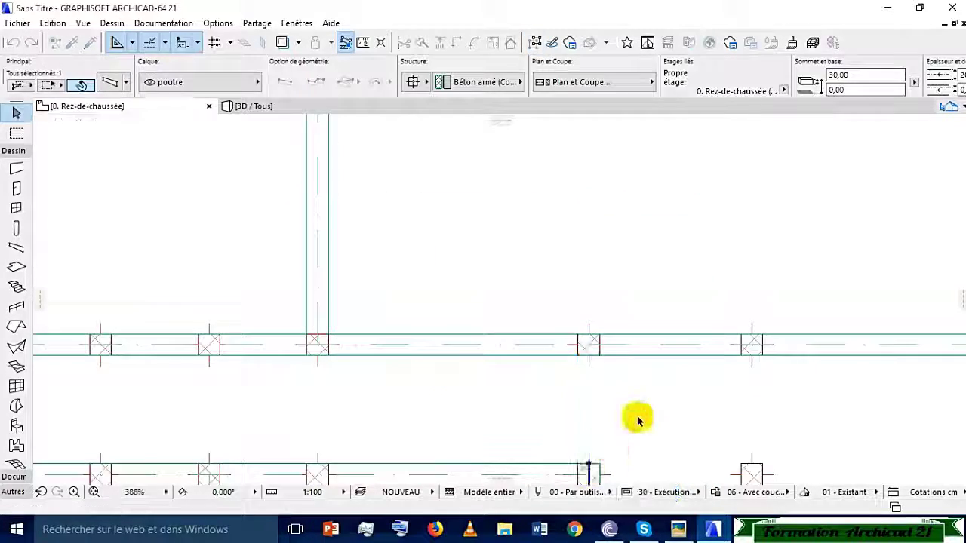
Delete the row of freestanding columns on line 1 from A to H
scroll(643, 386, down, 6)
scroll(443, 341, down, 1)
middle_drag(443, 427, 450, 261)
click(317, 374)
click(620, 402)
key(Delete)
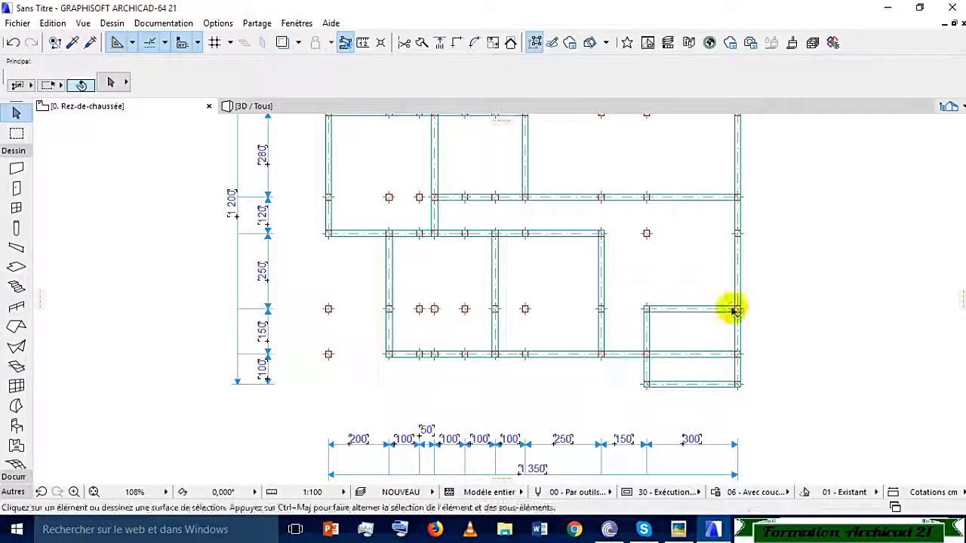
Delete the freestanding columns at I4, G3, C3 to E3, A3 and A2
drag(631, 219, 675, 255)
key(Delete)
drag(510, 283, 539, 329)
key(Delete)
drag(407, 290, 483, 331)
key(Delete)
drag(314, 294, 347, 365)
key(Delete)
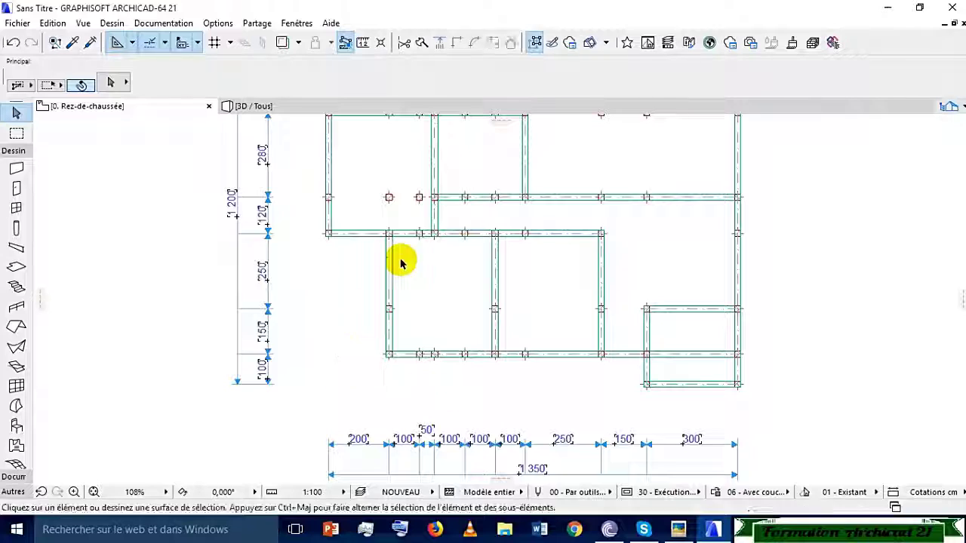
Delete the freestanding columns at B7, D7, F7, H8 to J8, H6, I6, B5 and C5
middle_drag(358, 168, 354, 312)
drag(372, 181, 393, 209)
key(Delete)
mouse_move(422, 180)
mouse_down()
mouse_move(445, 206)
mouse_move(501, 210)
mouse_up()
key(Delete)
drag(557, 153, 749, 179)
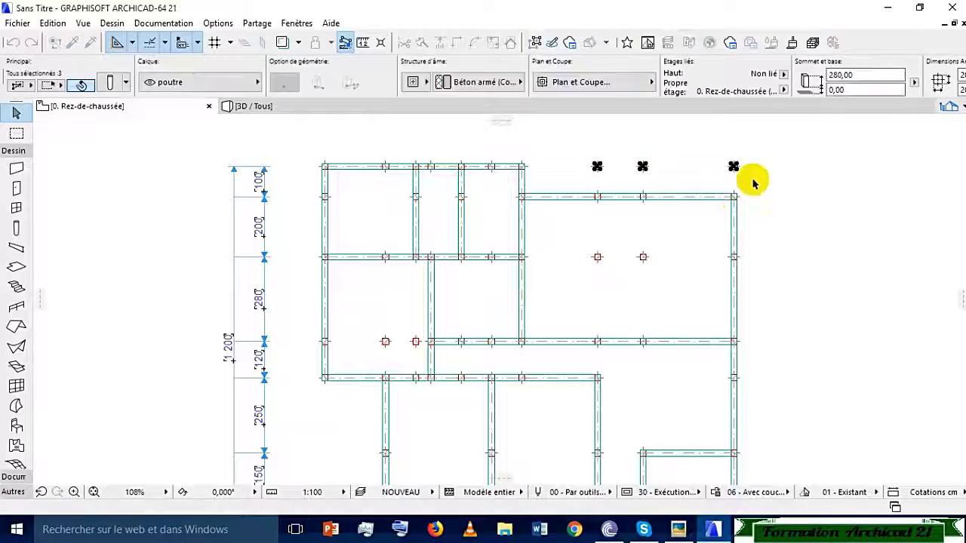
key(Delete)
drag(565, 230, 679, 290)
key(Delete)
drag(359, 323, 440, 345)
key(Delete)
Delete the intermediate columns along the beams on lines 2 to 8, plus the one at J2, keeping those at room corners and beam junctions
shift+click(385, 167)
shift+click(325, 197)
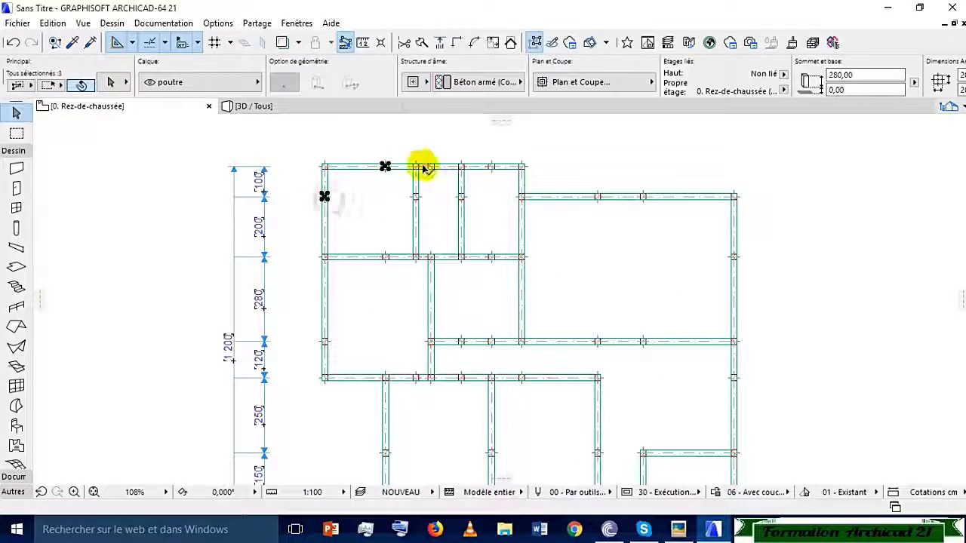
shift+click(431, 166)
shift+click(416, 197)
shift+click(460, 197)
shift+click(491, 167)
shift+click(598, 196)
shift+click(642, 196)
shift+click(643, 342)
shift+click(598, 341)
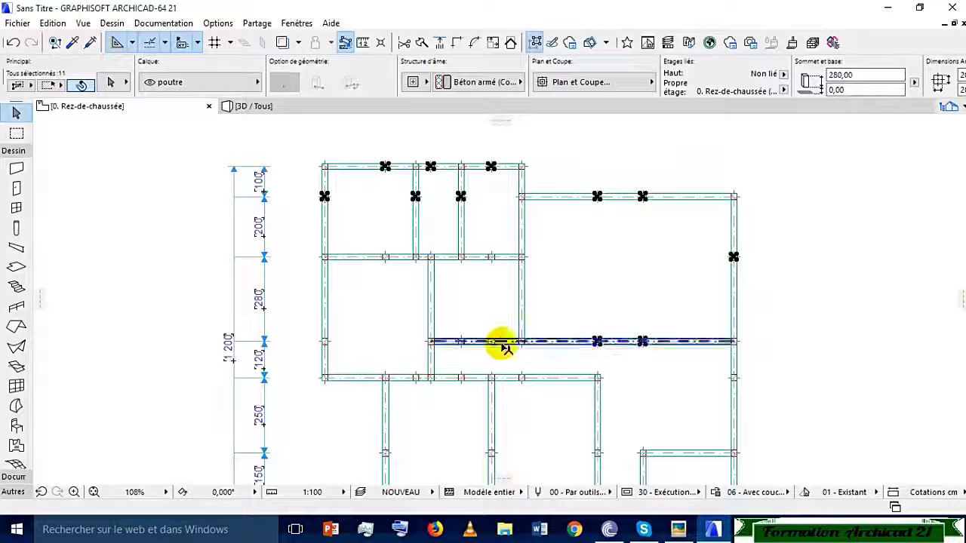
shift+click(491, 342)
shift+click(461, 342)
shift+click(415, 377)
shift+click(324, 341)
shift+click(385, 257)
shift+click(492, 257)
shift+click(521, 377)
shift+click(460, 377)
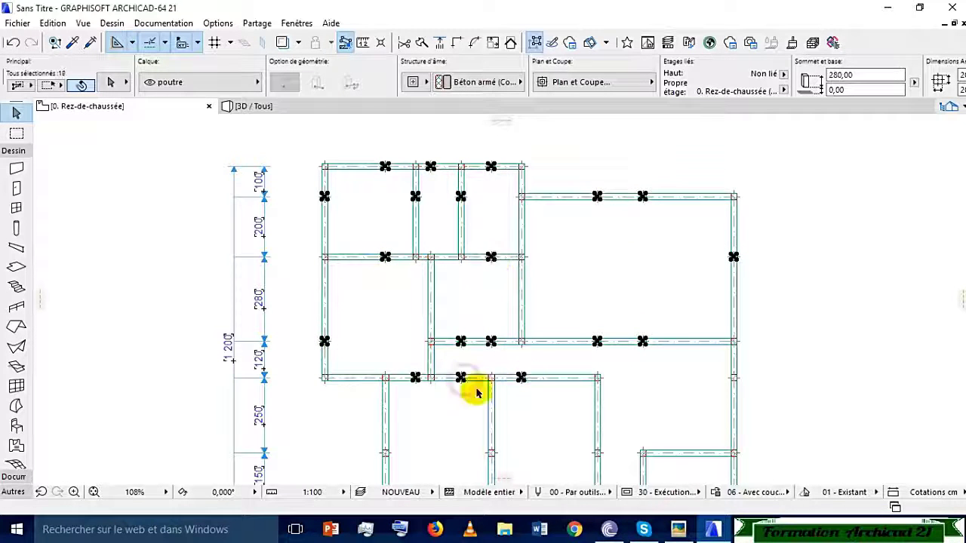
shift+click(733, 377)
middle_drag(575, 357, 527, 229)
shift+click(550, 324)
shift+click(445, 324)
shift+click(338, 324)
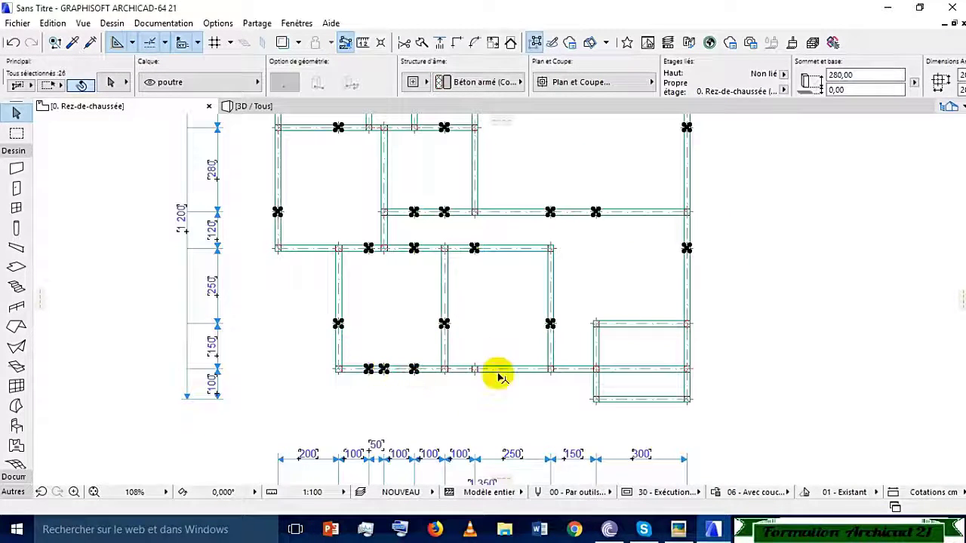
shift+click(475, 369)
shift+click(687, 369)
key(Delete)
Trim away the line 2 beam between I and J
ctrl+click(646, 371)
middle_drag(515, 285, 499, 374)
scroll(500, 375, down, 1)
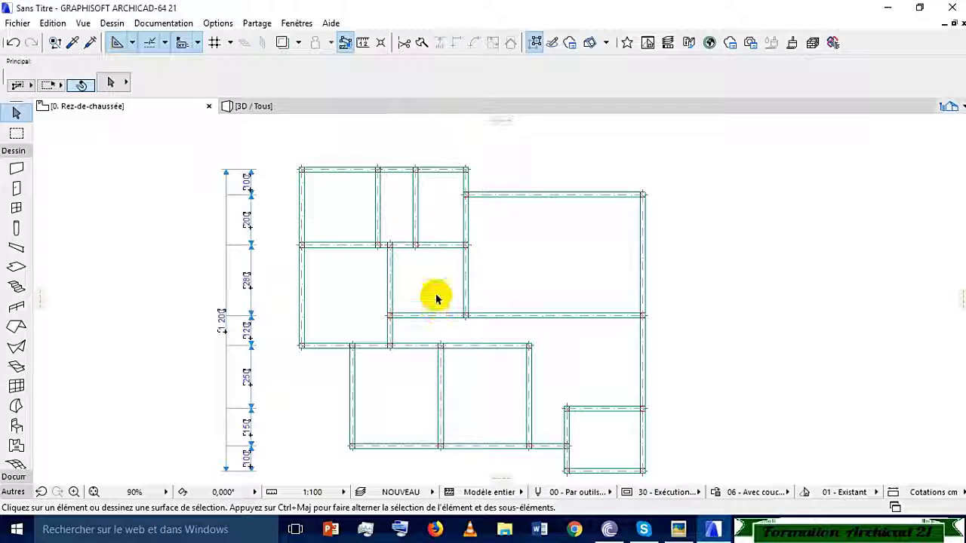
click(281, 158)
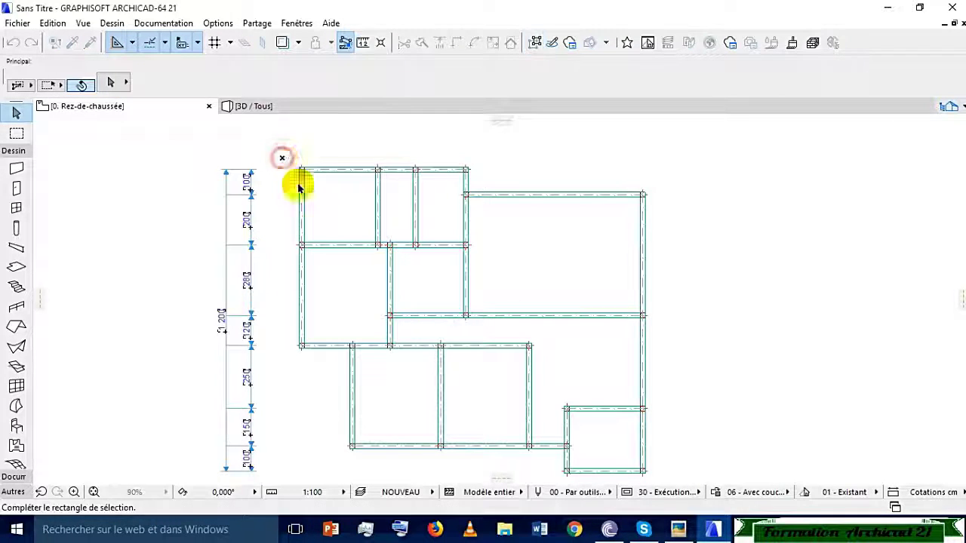
click(667, 481)
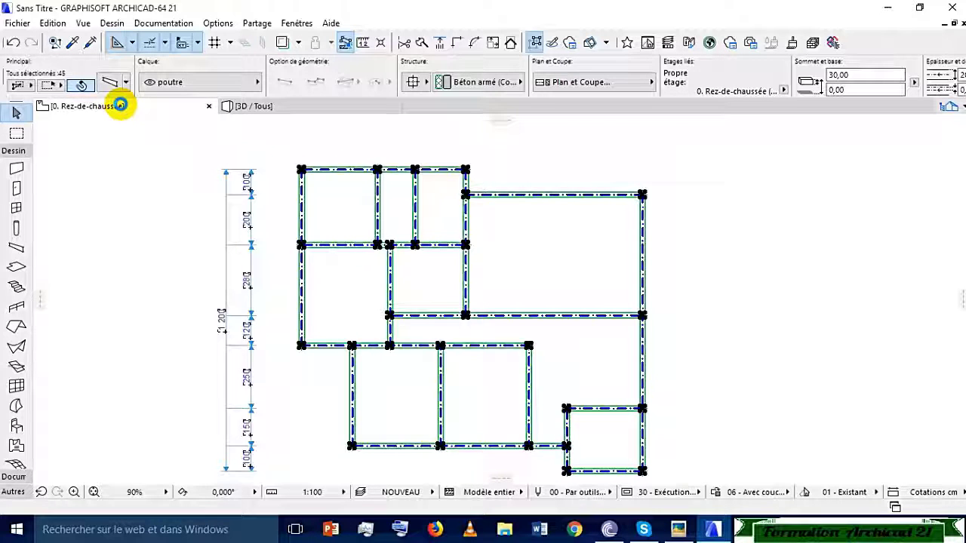
click(140, 164)
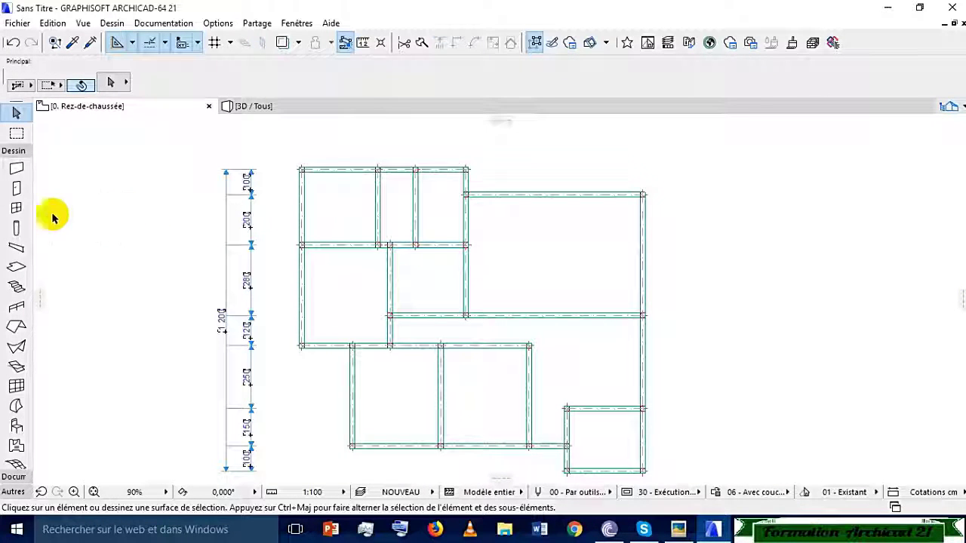
Select all the beams with the Beam tool, examine their junctions along line 6 up close, and clear the selection
click(17, 247)
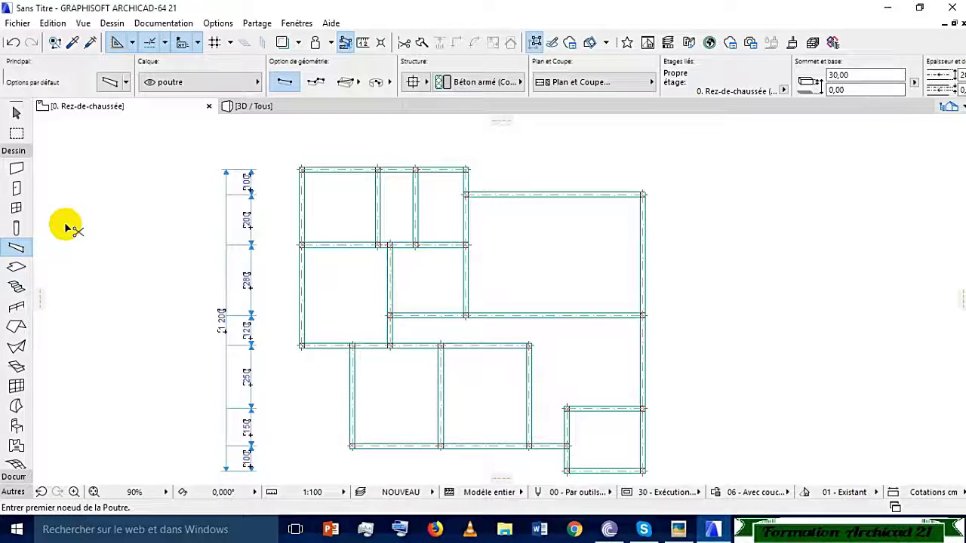
key(ctrl+a)
scroll(369, 209, up, 4)
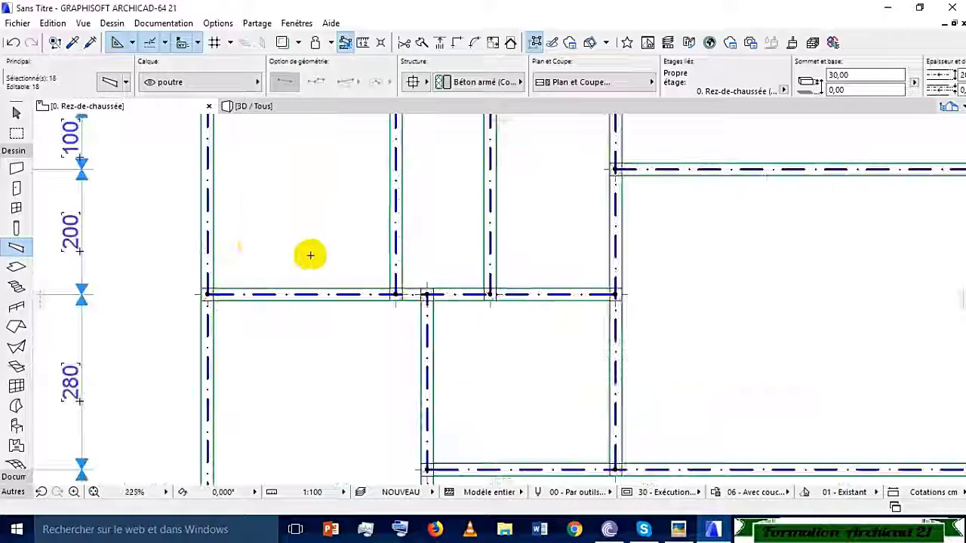
scroll(207, 305, up, 4)
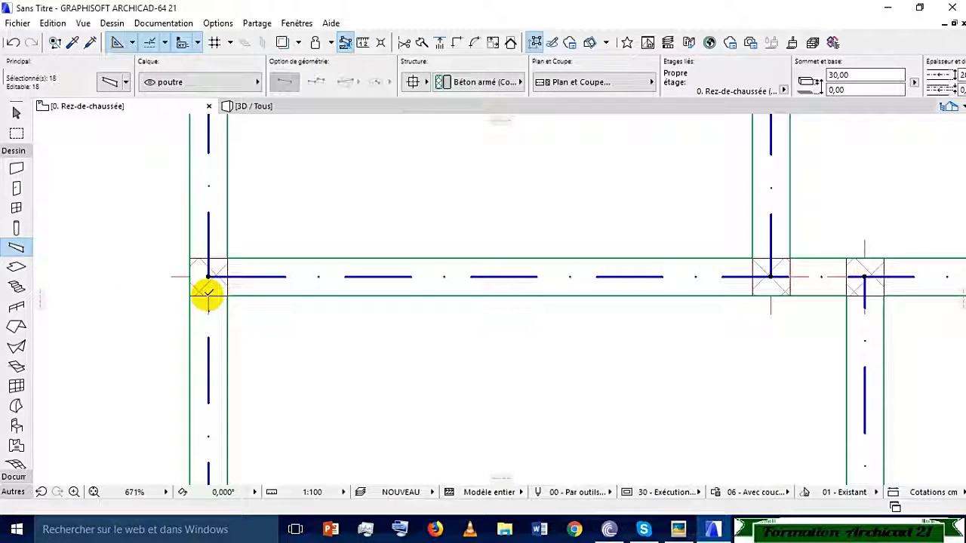
scroll(202, 273, down, 3)
scroll(201, 270, down, 2)
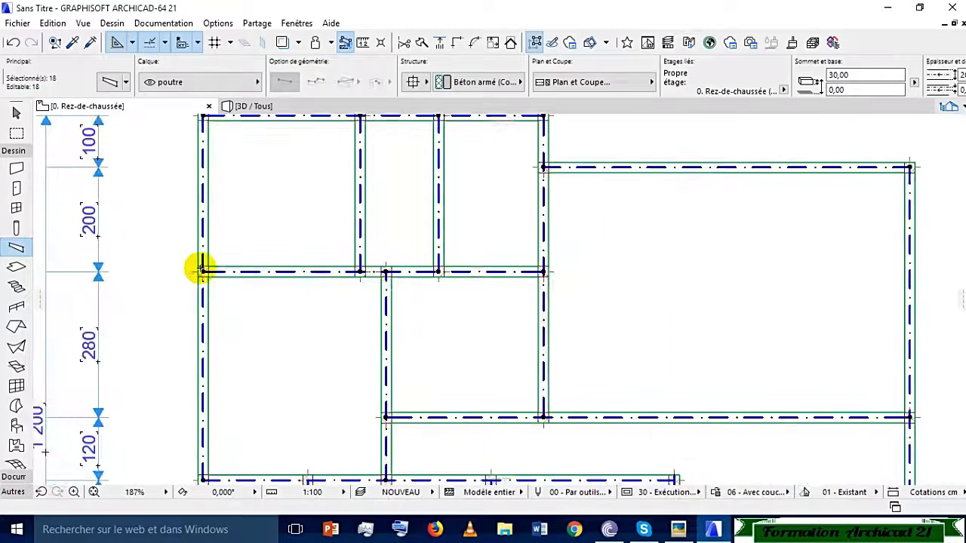
key(Escape)
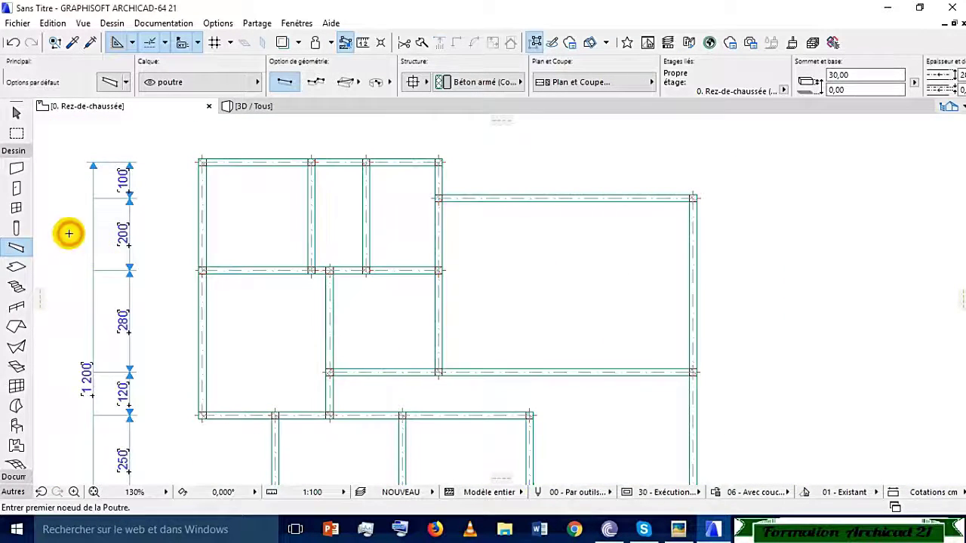
Select all the columns on the ground floor plan with the Column tool and clear the selection
click(15, 228)
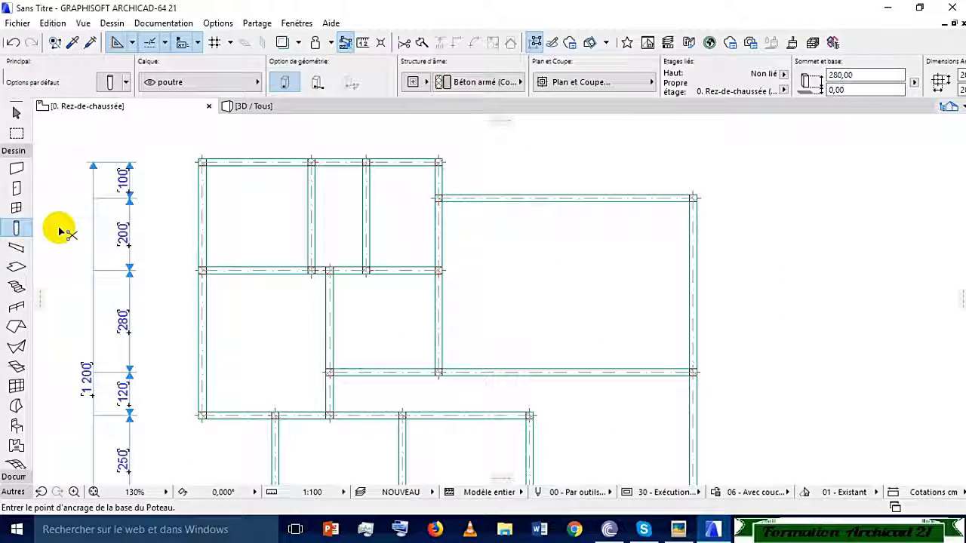
key(ctrl+a)
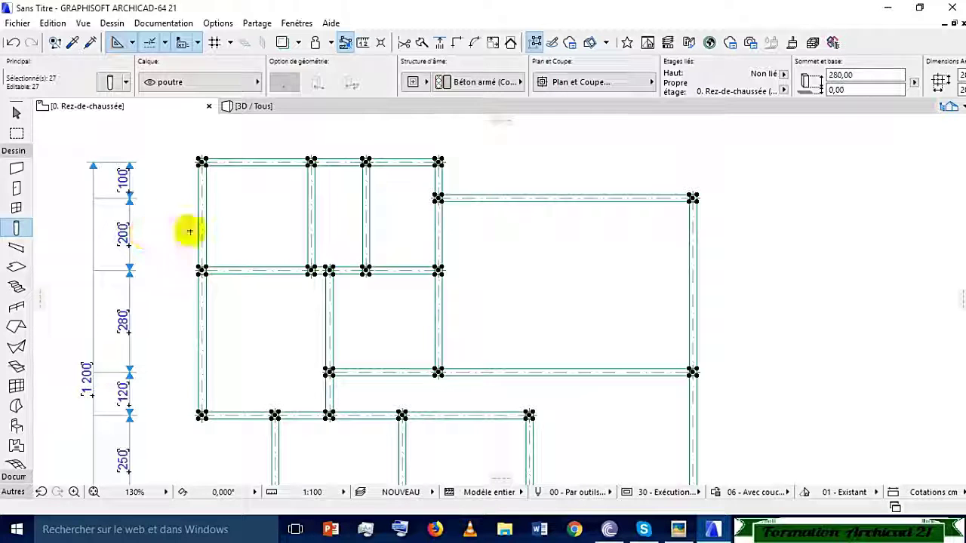
key(Escape)
Select all the ground-floor beams with the Beam tool and set their base height to 310 cm
click(18, 248)
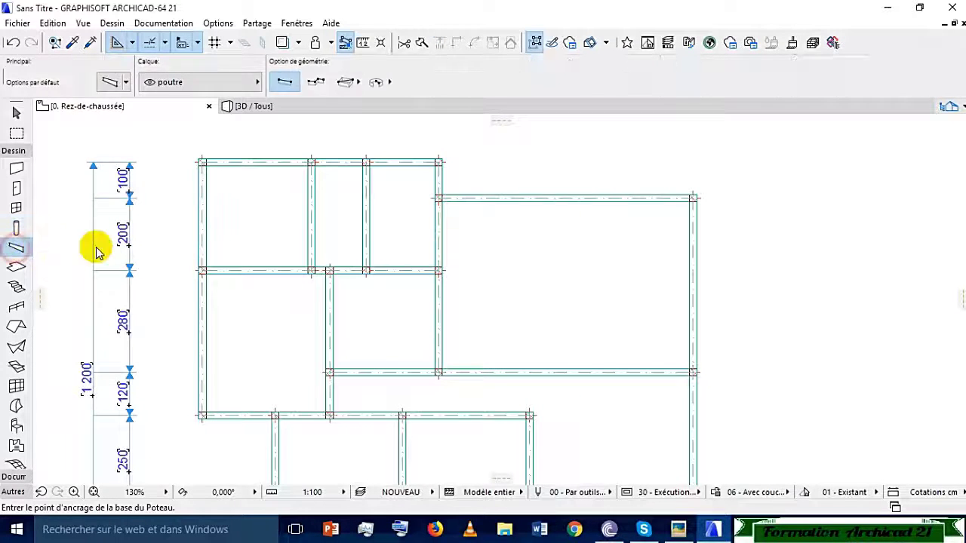
key(ctrl+a)
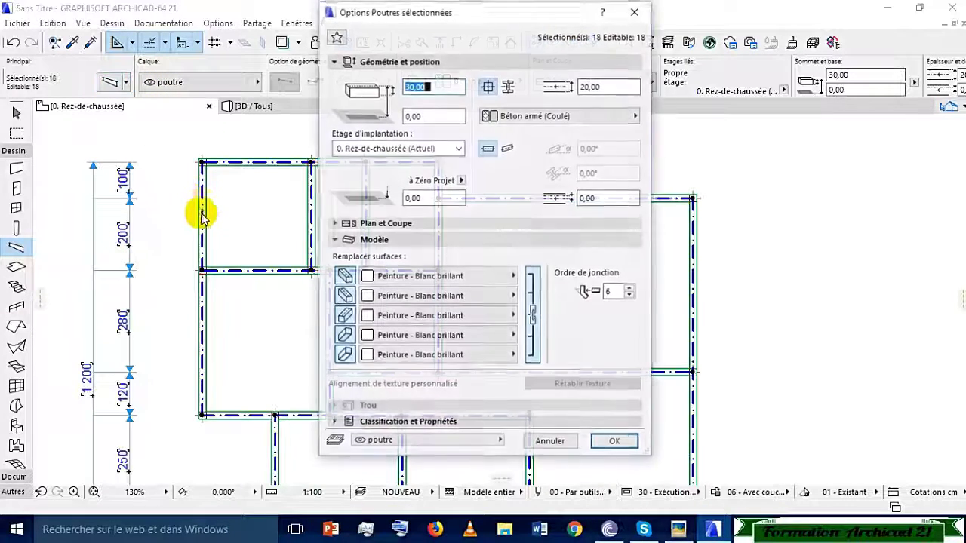
text(31)
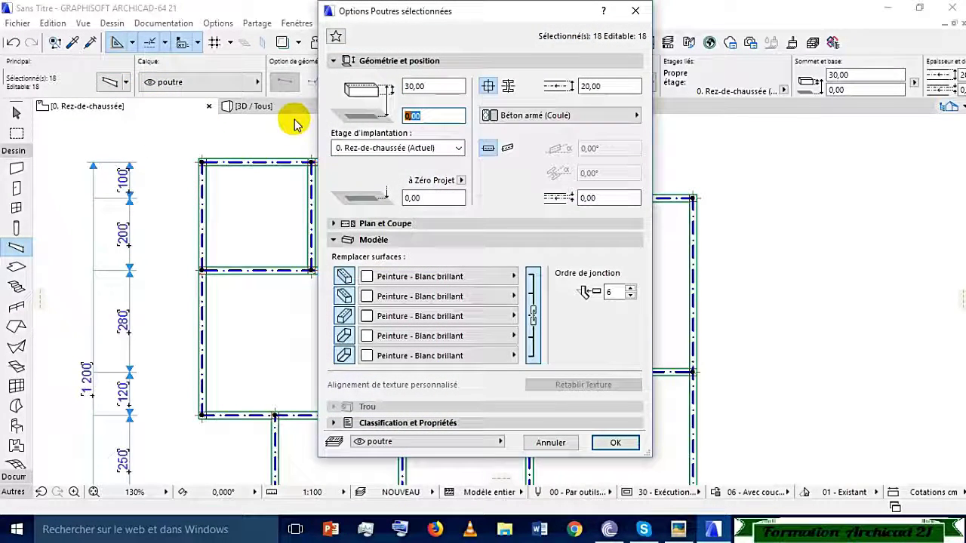
text(0)
key(Return)
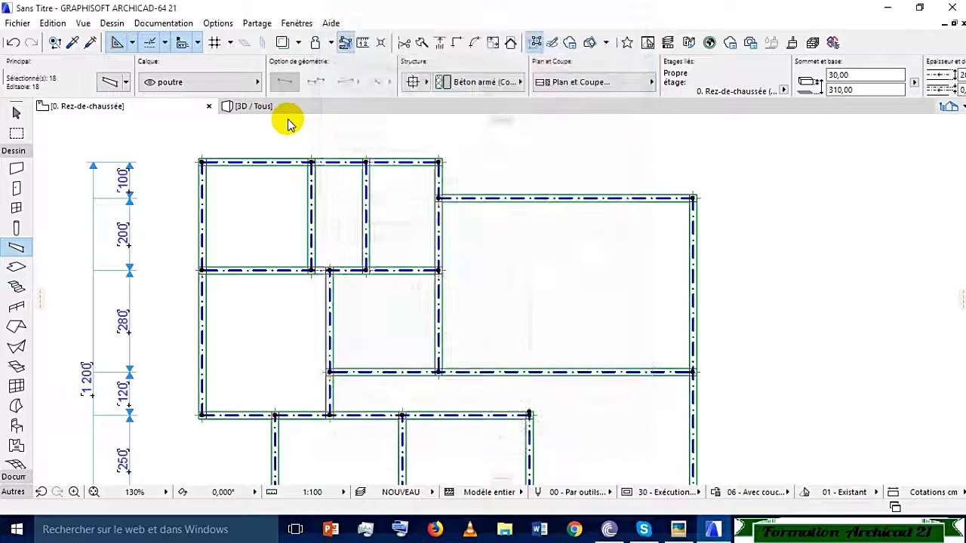
click(309, 149)
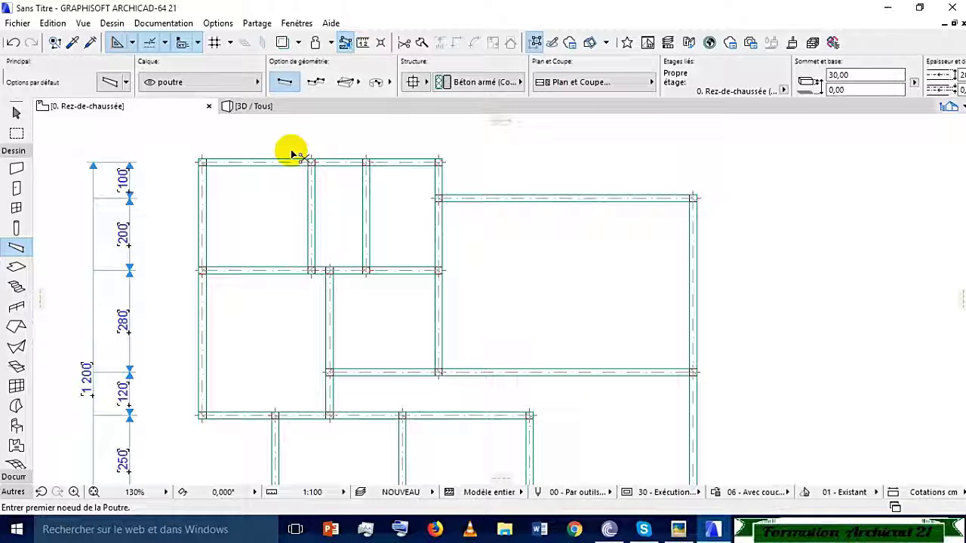
Reselect all the beams, clear the selection, and undo and redo the beam height change
key(ctrl+a)
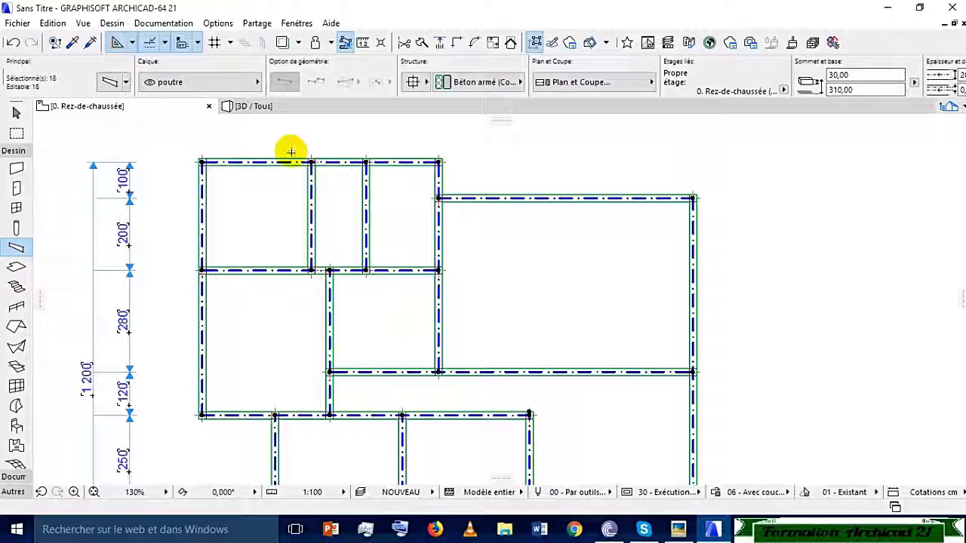
key(Escape)
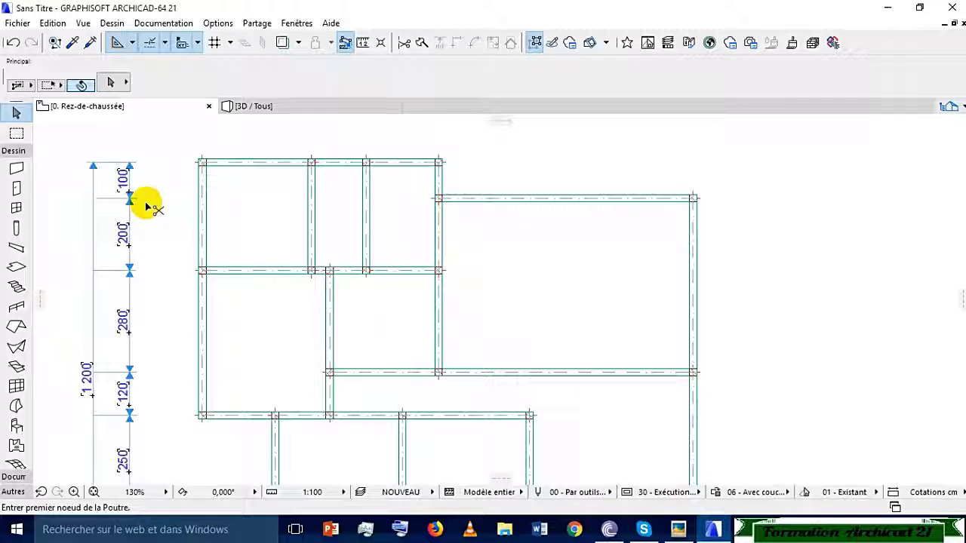
key(ctrl+z)
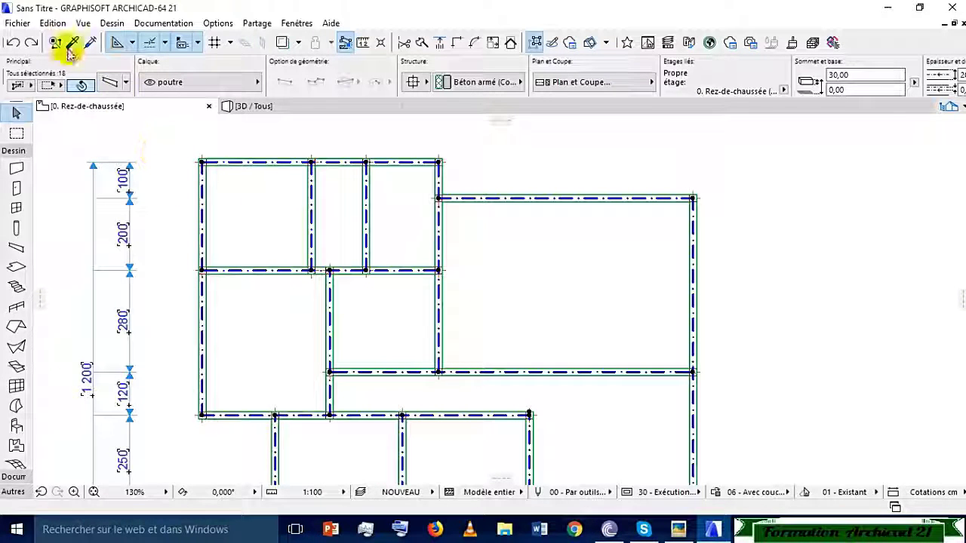
click(30, 42)
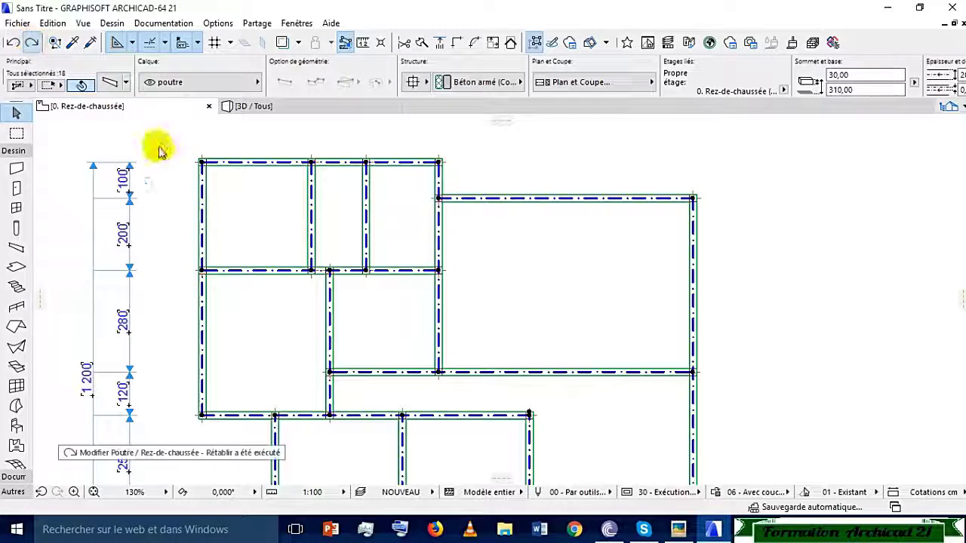
Copy all the ground-floor elements and paste them on the storey "1. Etage 1er" at their original location (Emplacement original)
click(241, 215)
key(ctrl+a)
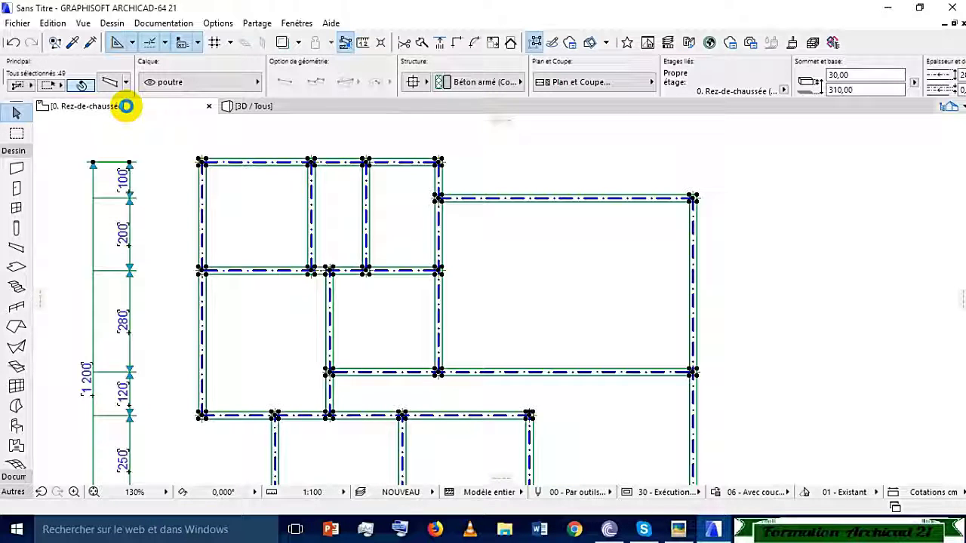
right_click(126, 110)
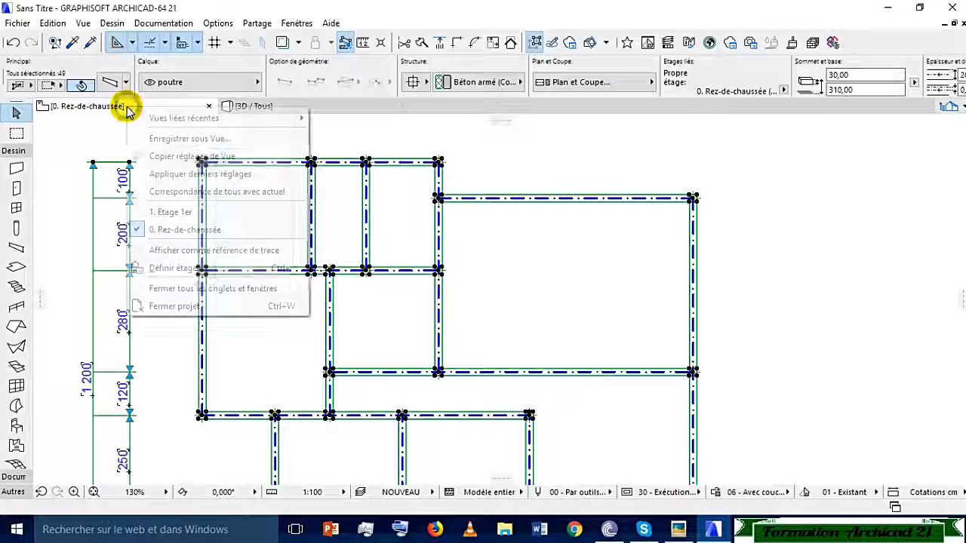
click(185, 214)
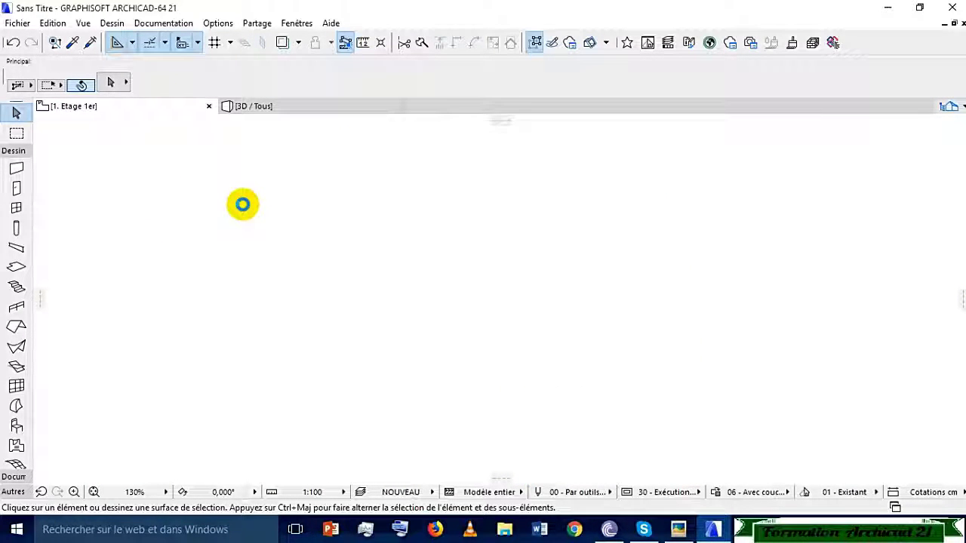
key(ctrl+v)
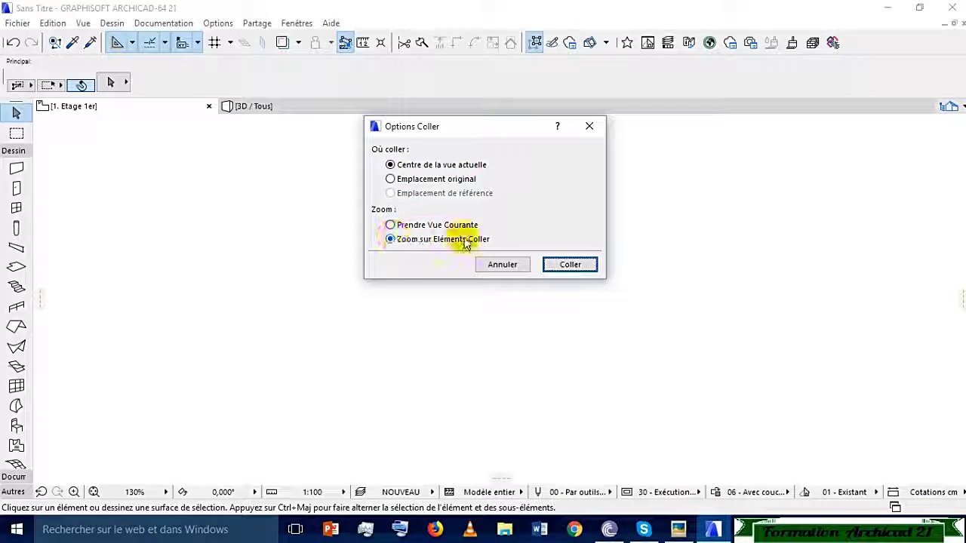
click(390, 179)
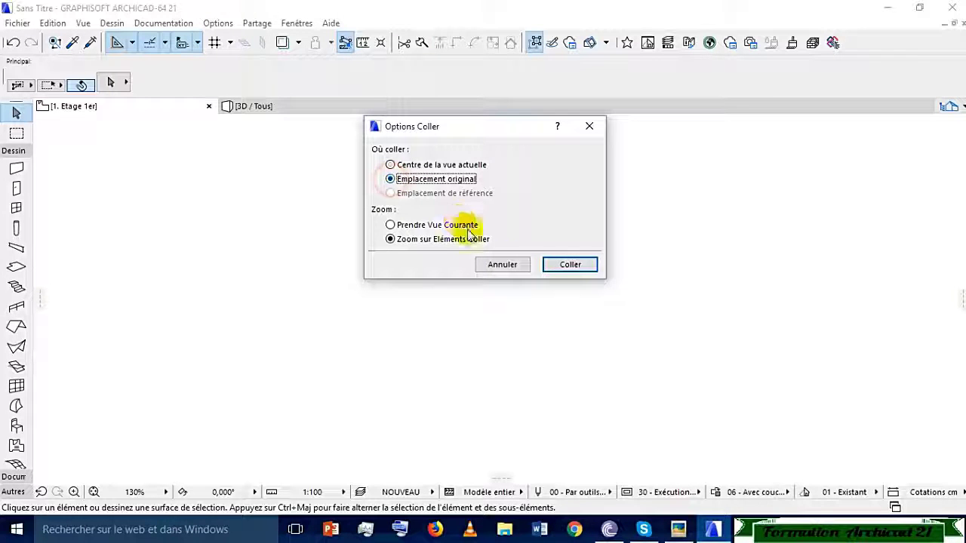
click(559, 264)
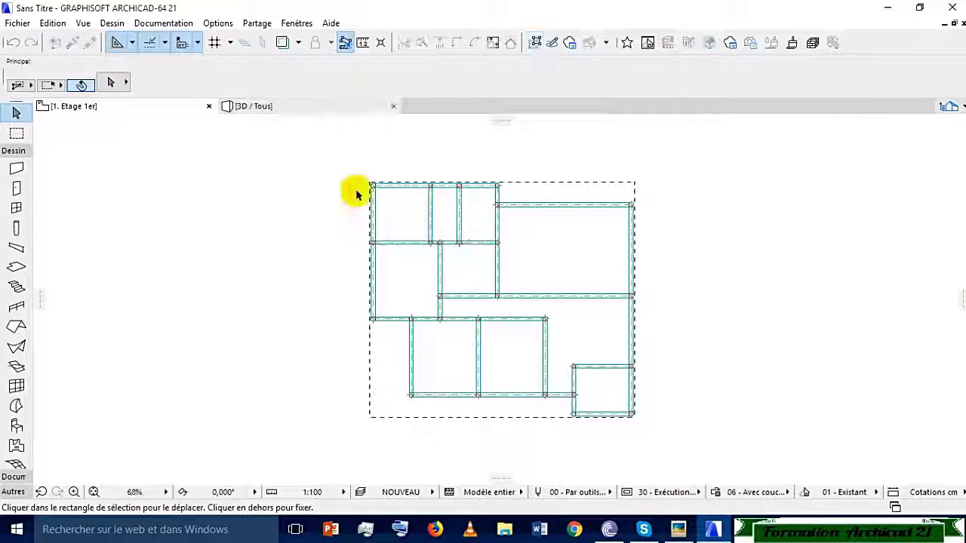
click(324, 232)
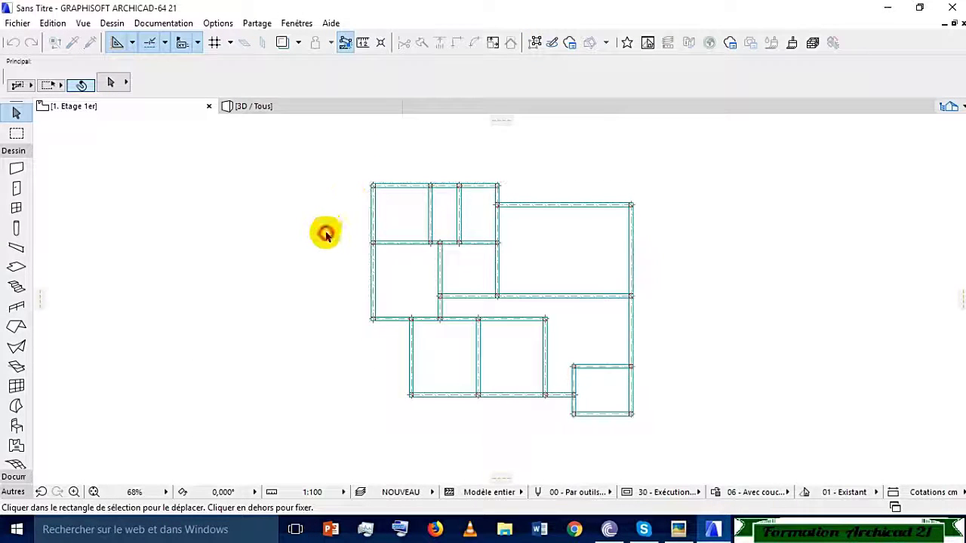
Turn on the trace reference display in the first-floor plan
click(283, 44)
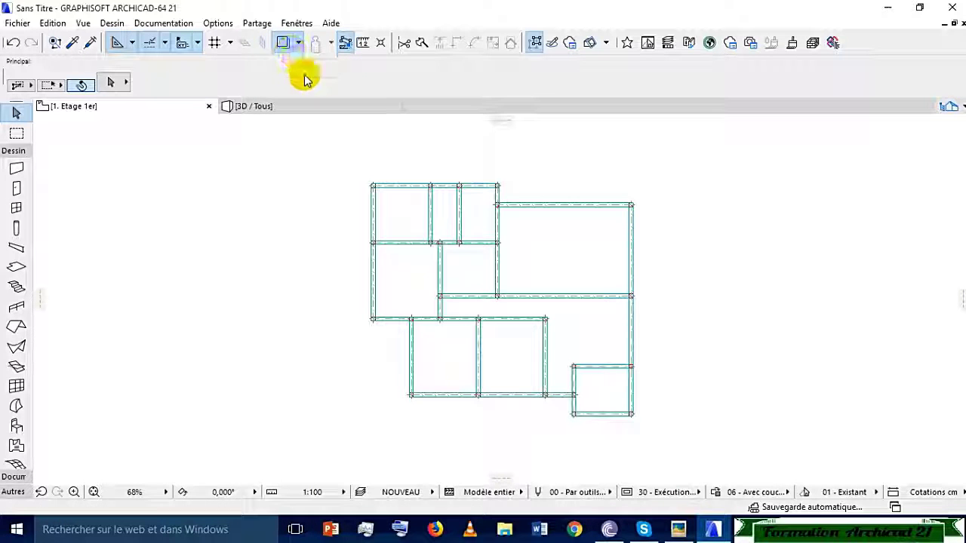
click(285, 43)
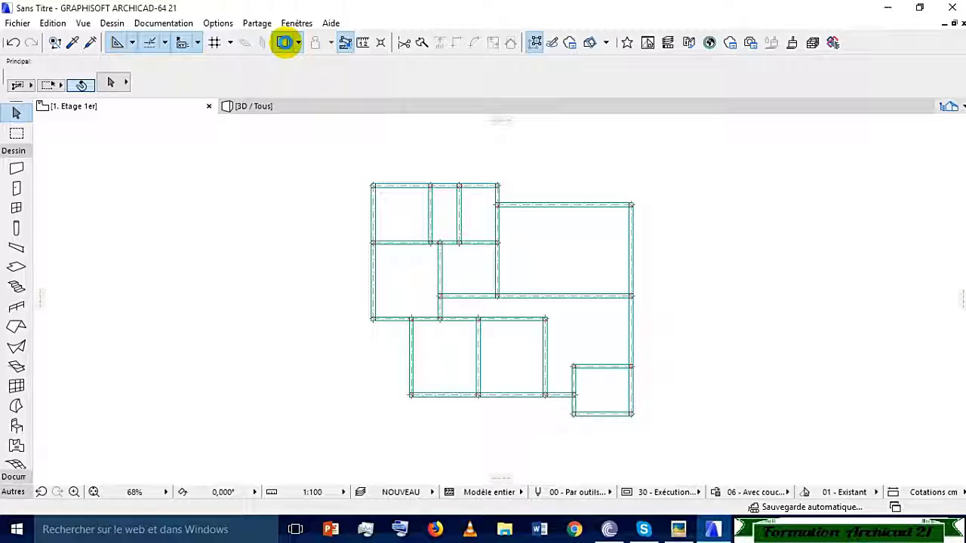
click(286, 43)
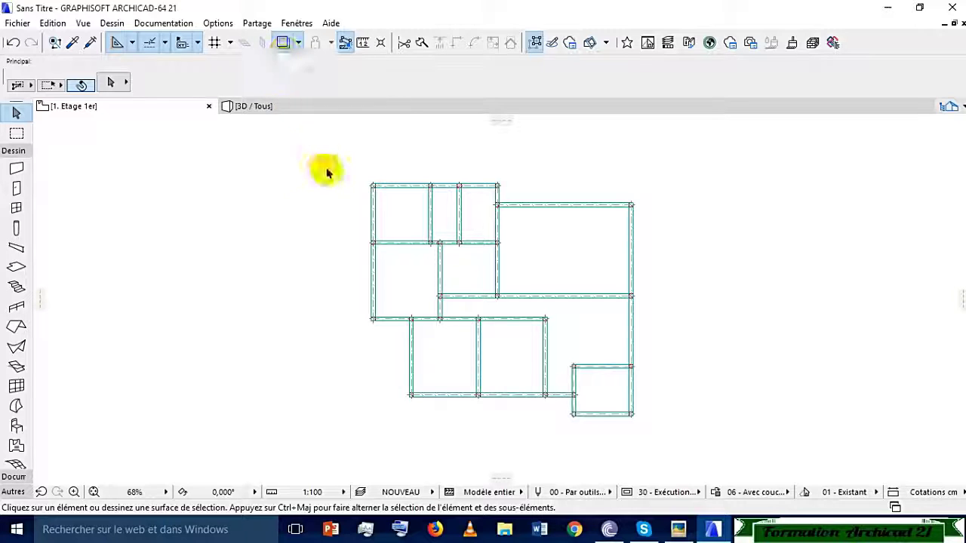
click(285, 43)
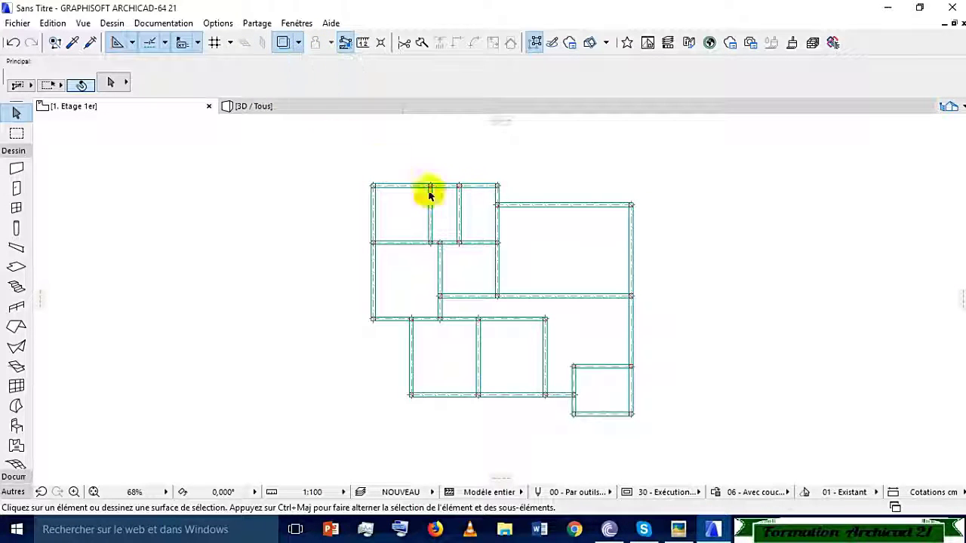
click(399, 206)
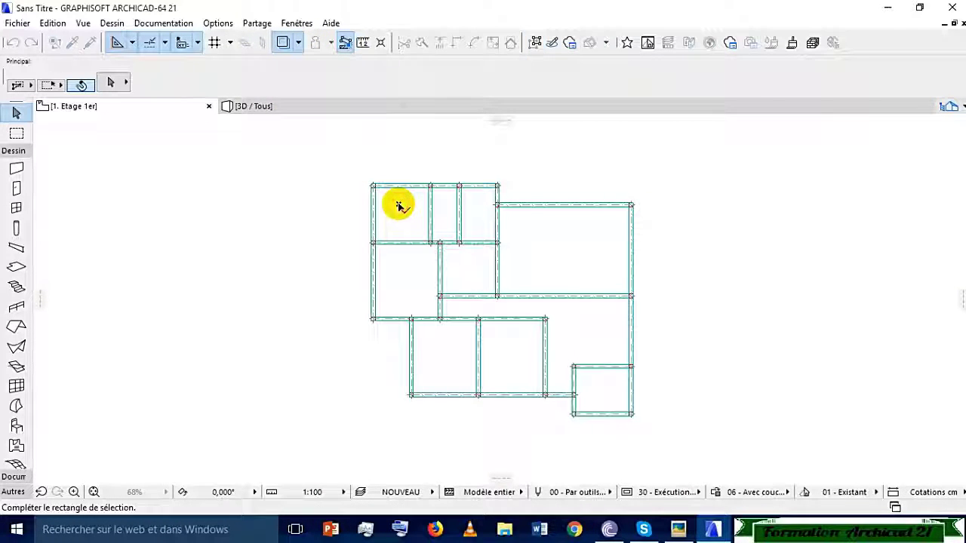
click(400, 202)
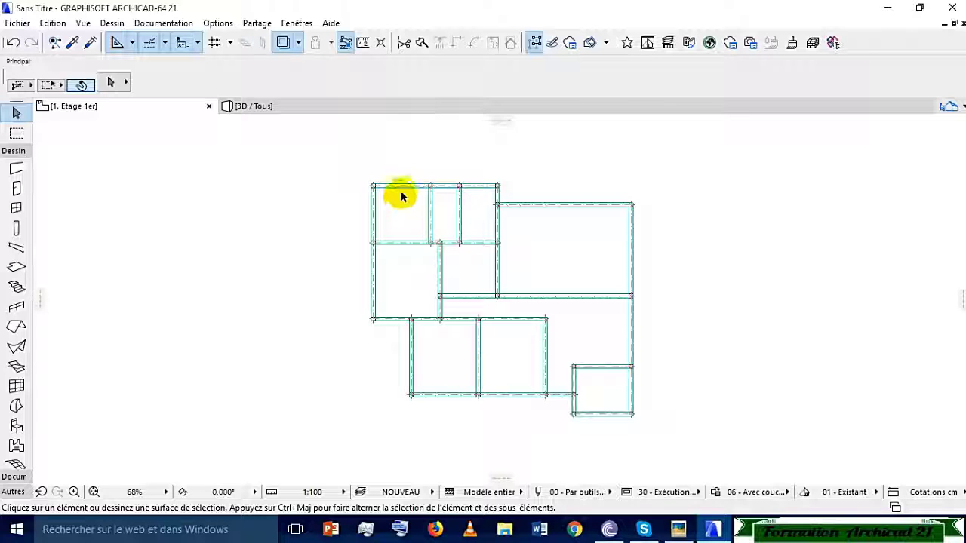
Move the uppermost horizontal beam of the first-floor plan straight up, away from its columns, and clear the selection
click(404, 186)
click(419, 186)
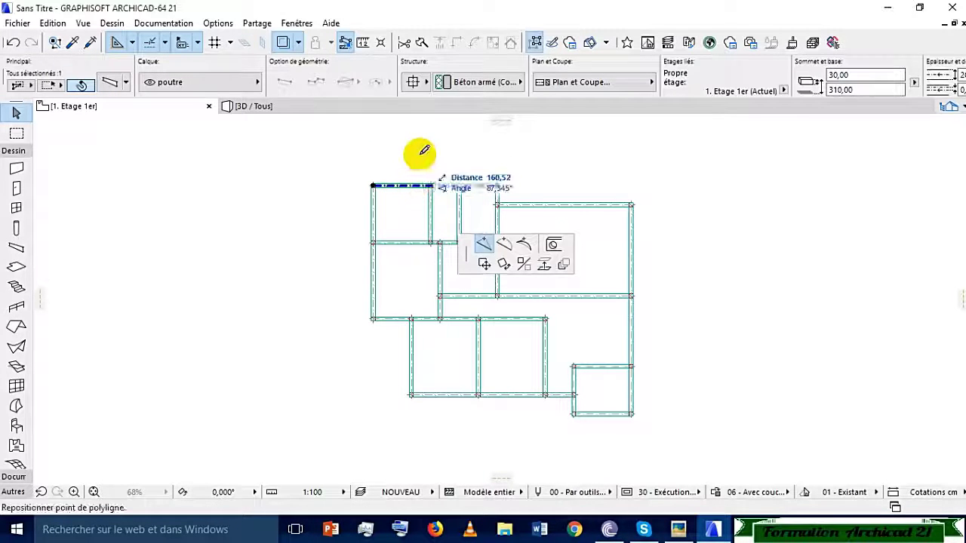
click(60, 144)
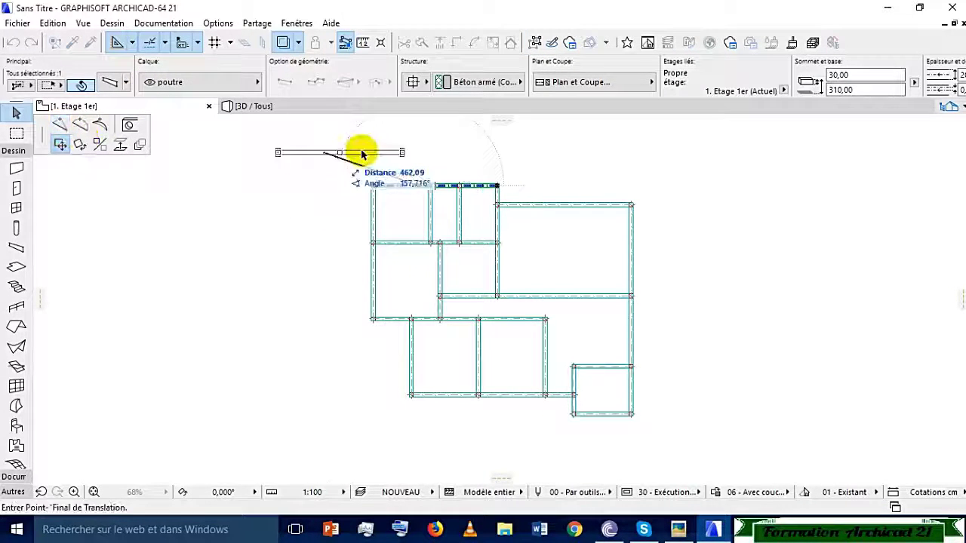
click(408, 154)
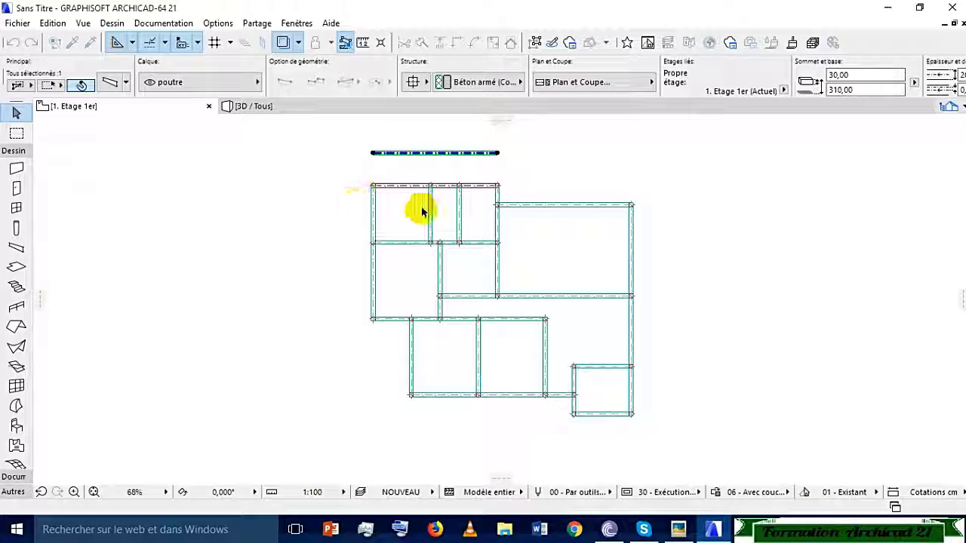
scroll(402, 194, up, 2)
scroll(402, 194, up, 6)
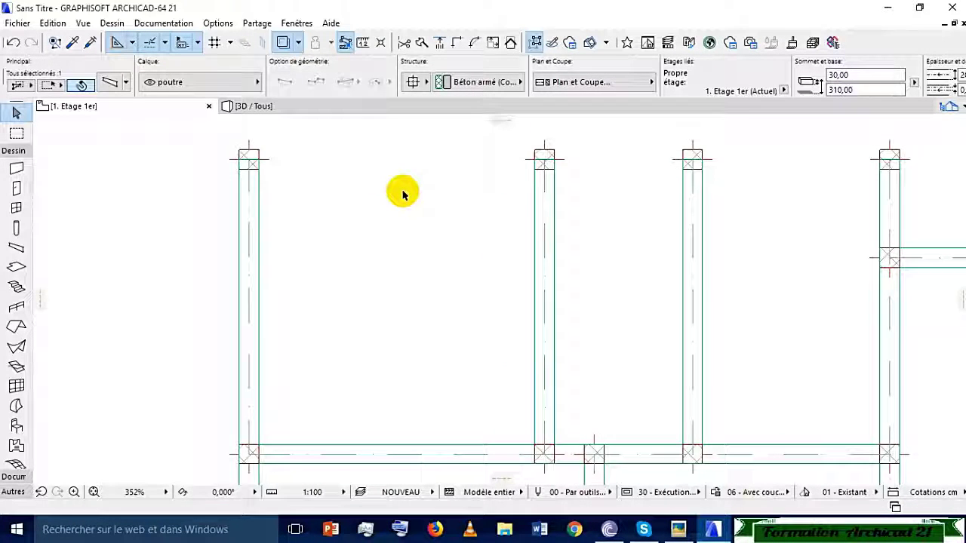
scroll(402, 193, down, 2)
scroll(402, 194, down, 4)
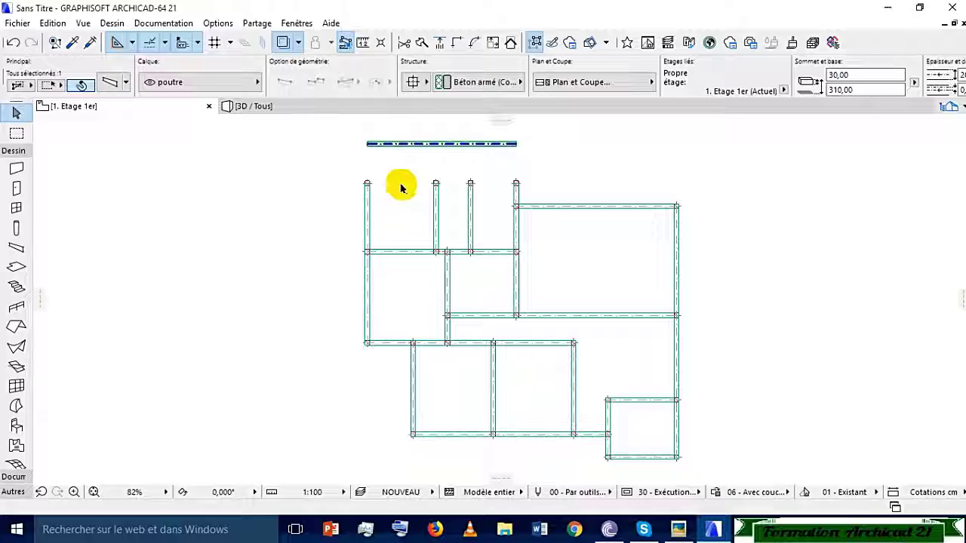
click(319, 162)
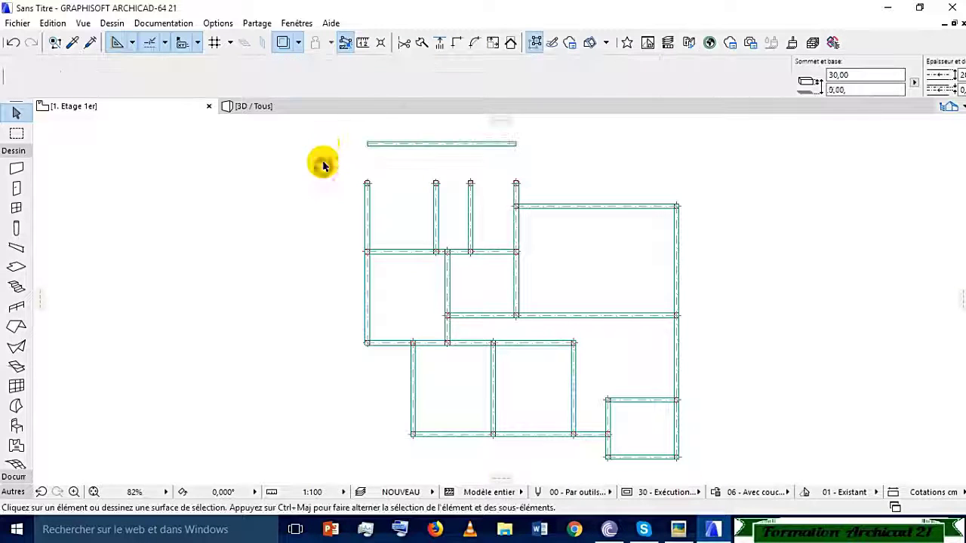
click(300, 47)
click(243, 125)
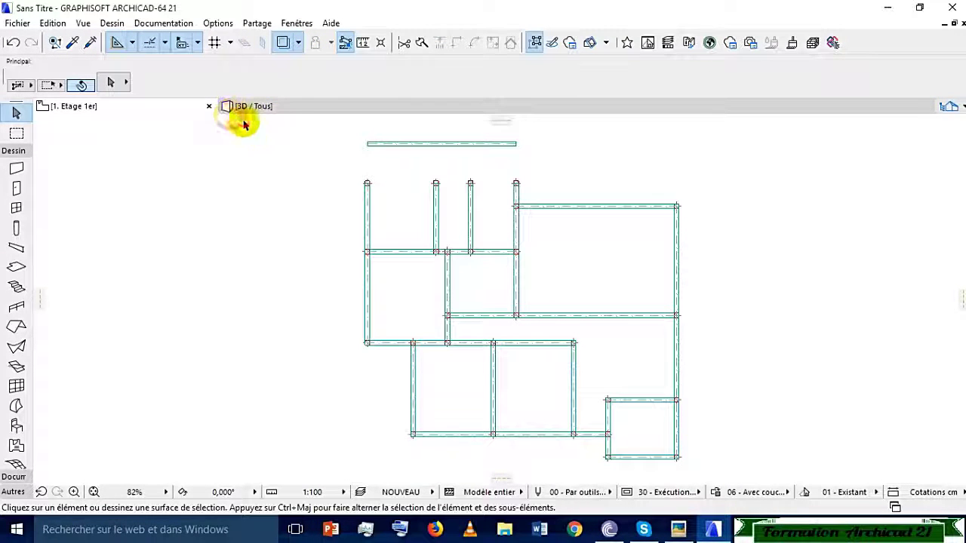
click(299, 42)
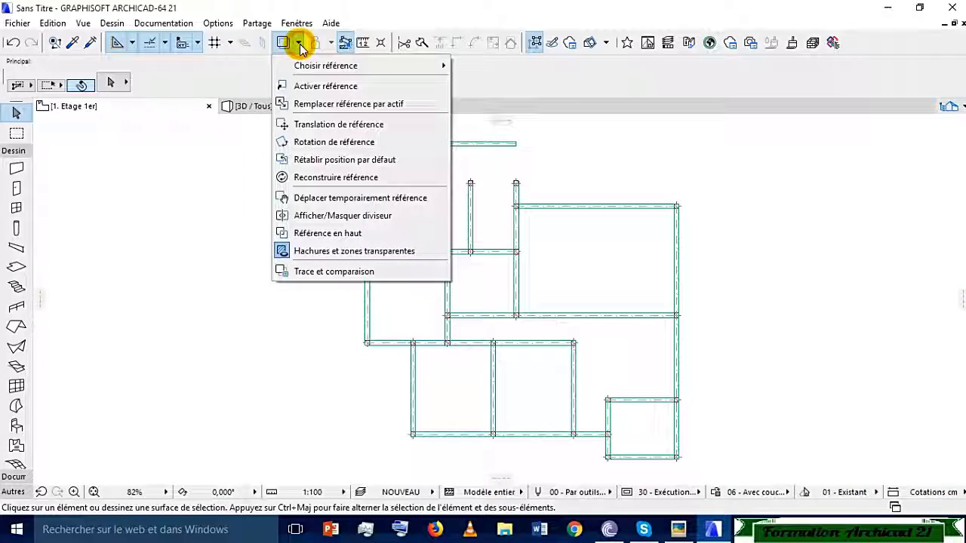
click(220, 163)
Display the "0. Rez-de-chaussée" plan, then return to "1. Etage 1er" to compare the two storeys
right_click(151, 108)
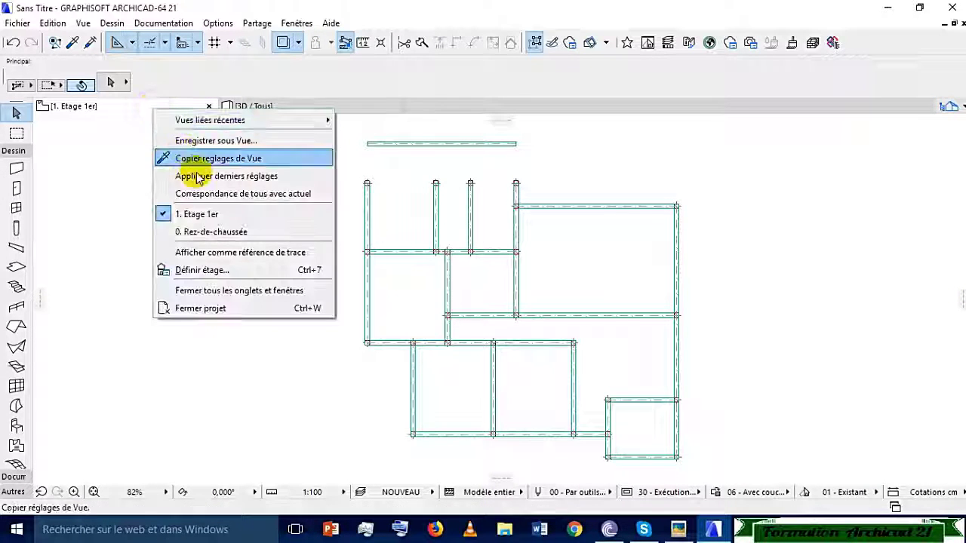
click(205, 231)
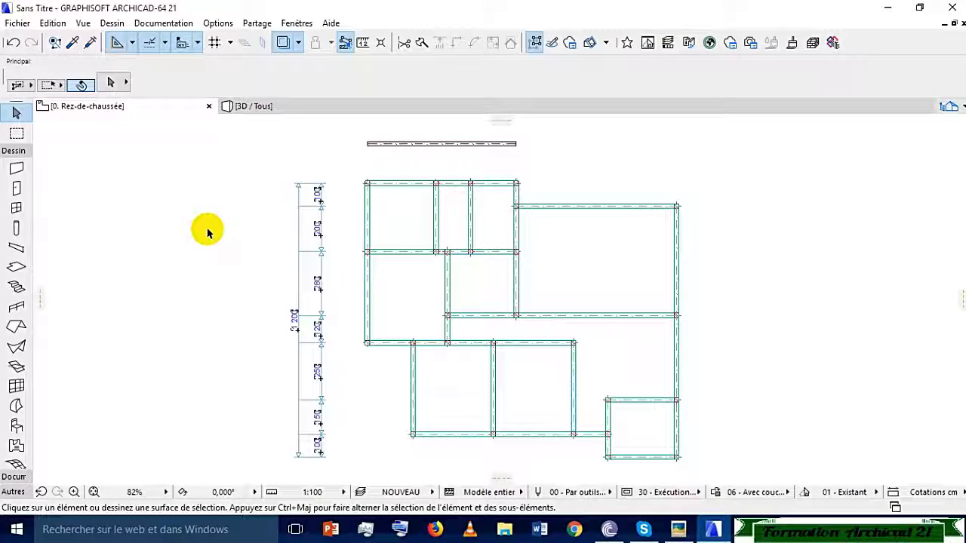
right_click(147, 106)
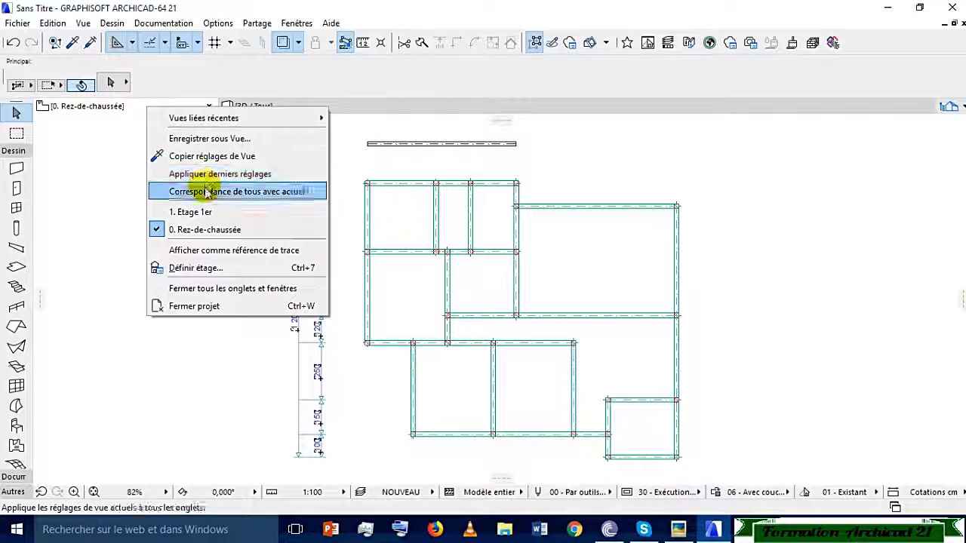
click(189, 212)
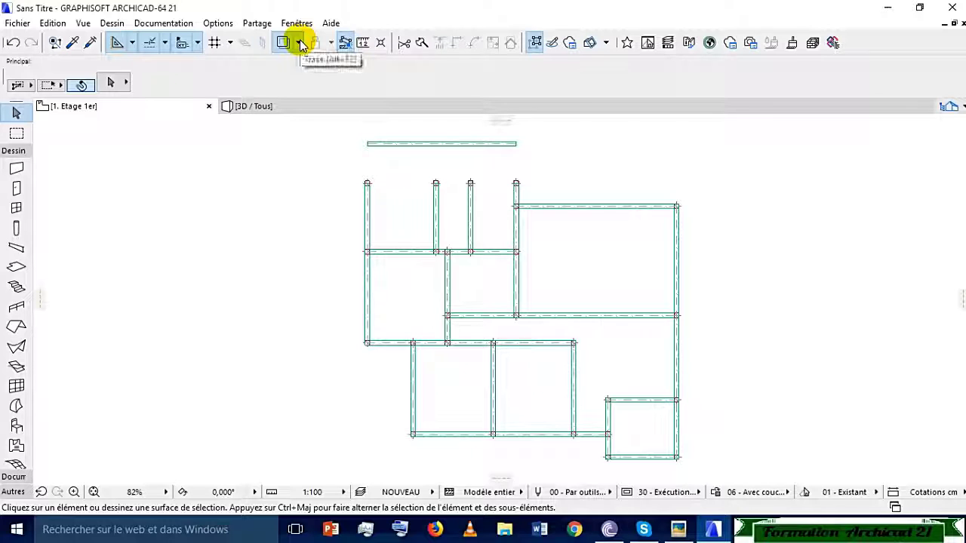
Set the trace reference of the first-floor plan to the storey below (En-dessous de l'étage courant)
click(300, 44)
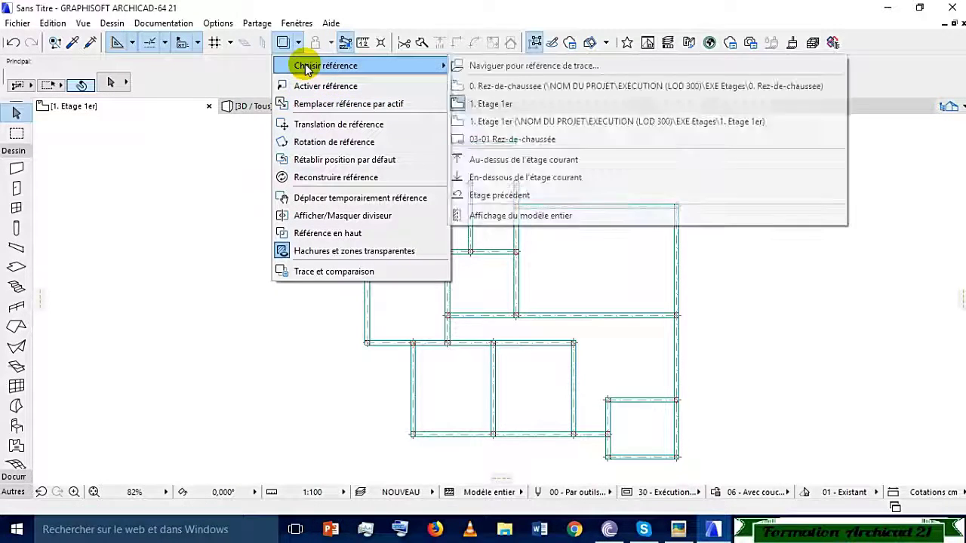
click(242, 147)
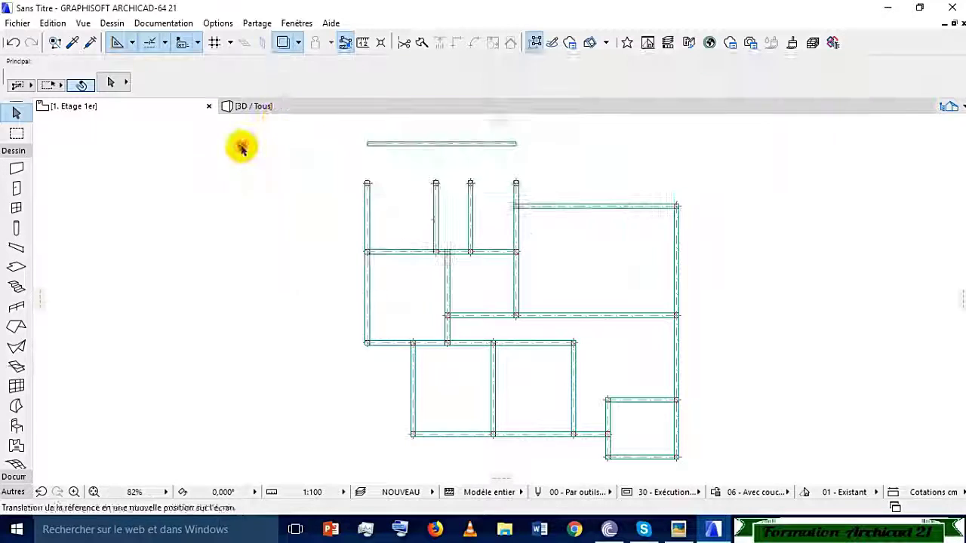
click(297, 42)
mouse_move(308, 70)
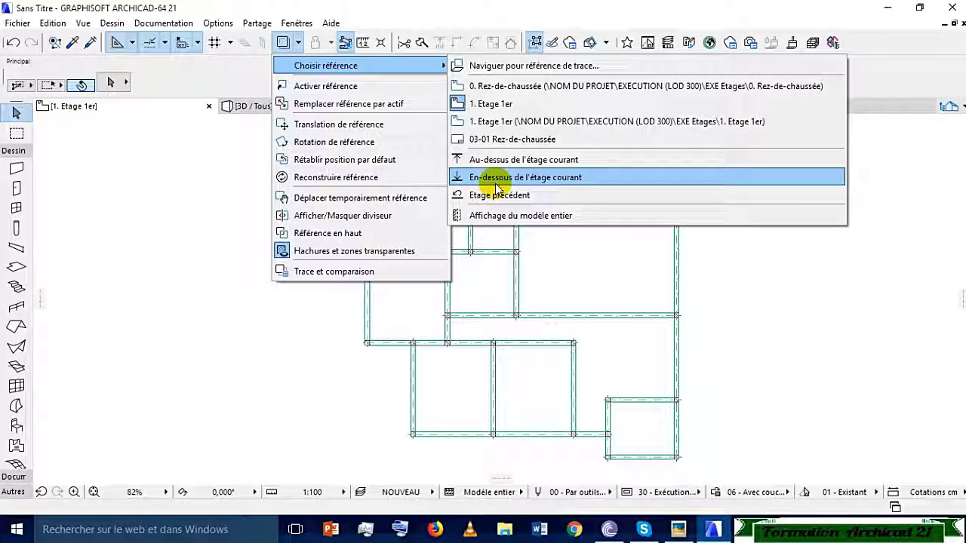
click(498, 179)
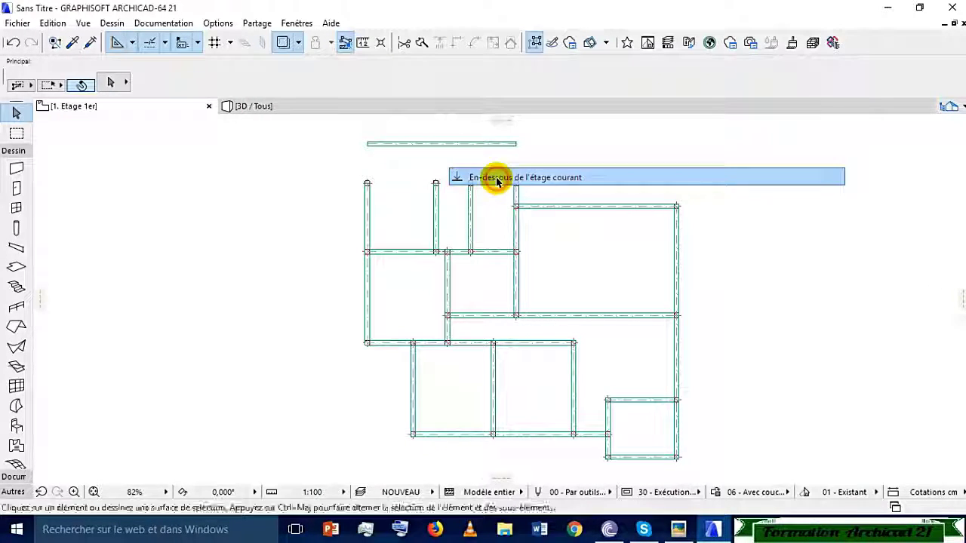
Move the detached uppermost horizontal beam of the first floor straight down onto the matching ground-floor trace beam, and clear the selection
click(456, 157)
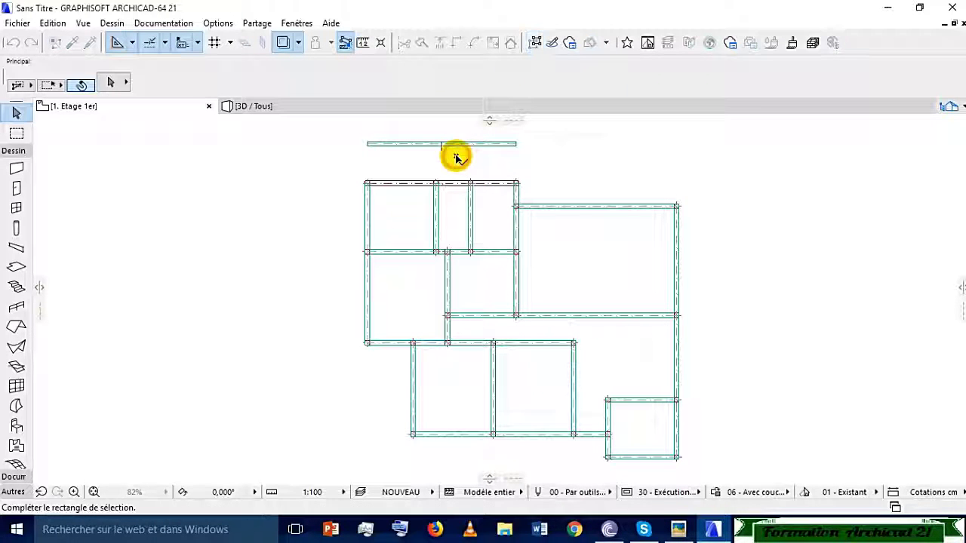
click(456, 156)
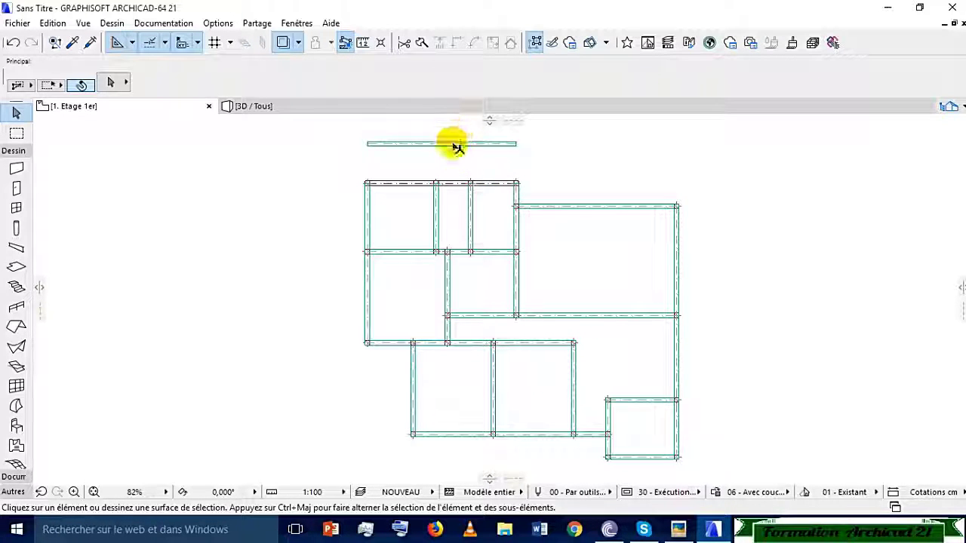
click(445, 149)
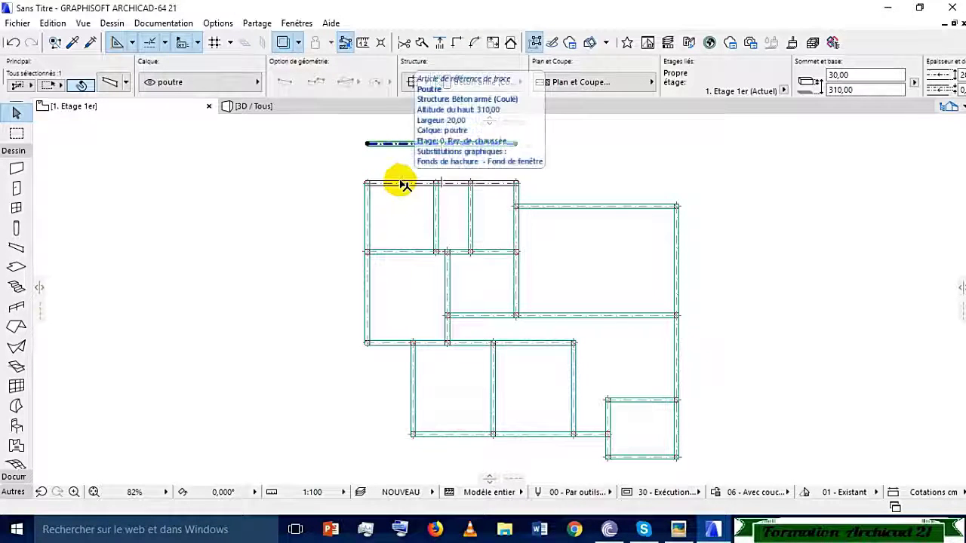
click(375, 144)
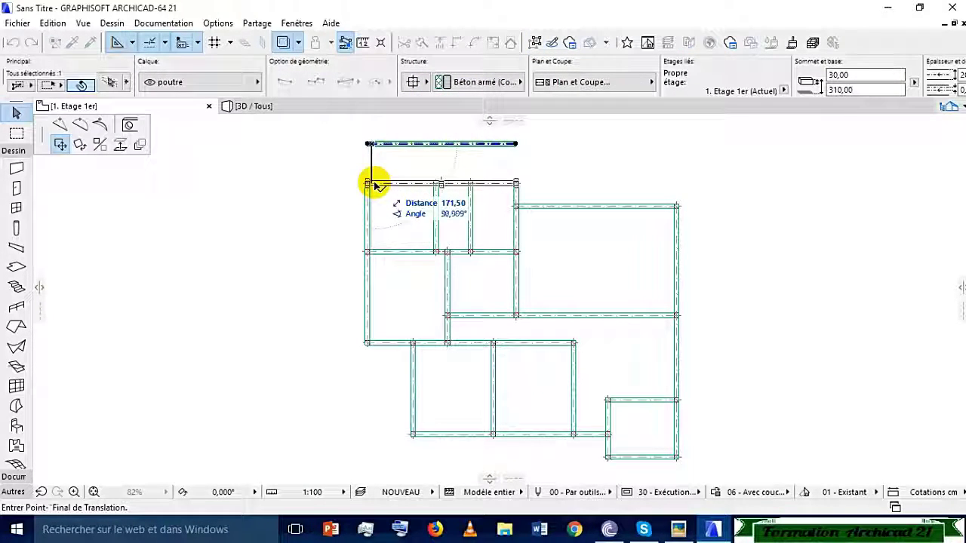
click(375, 183)
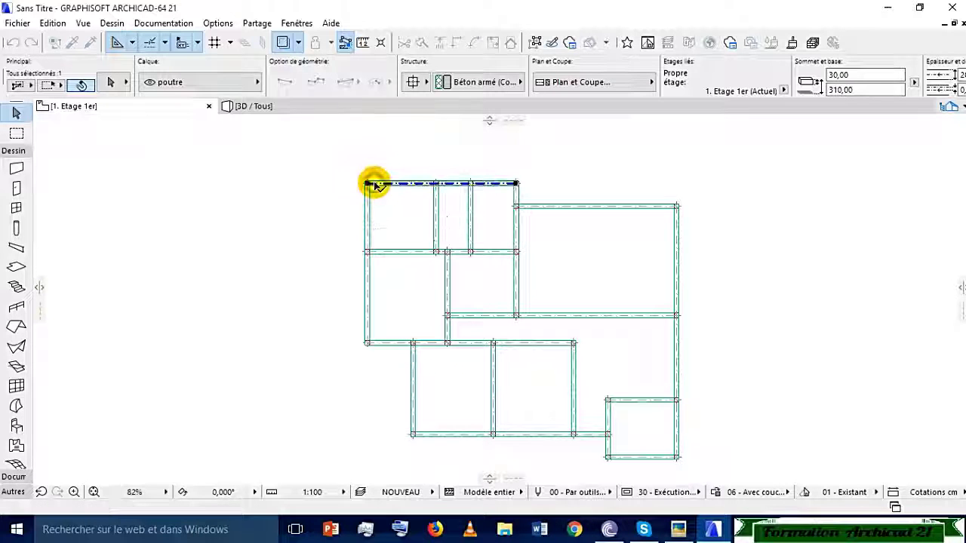
click(388, 155)
Examine the realigned upper beam at its columns close up, and check the rest of the first-floor beams against the trace reference
scroll(384, 188, up, 4)
scroll(386, 187, up, 3)
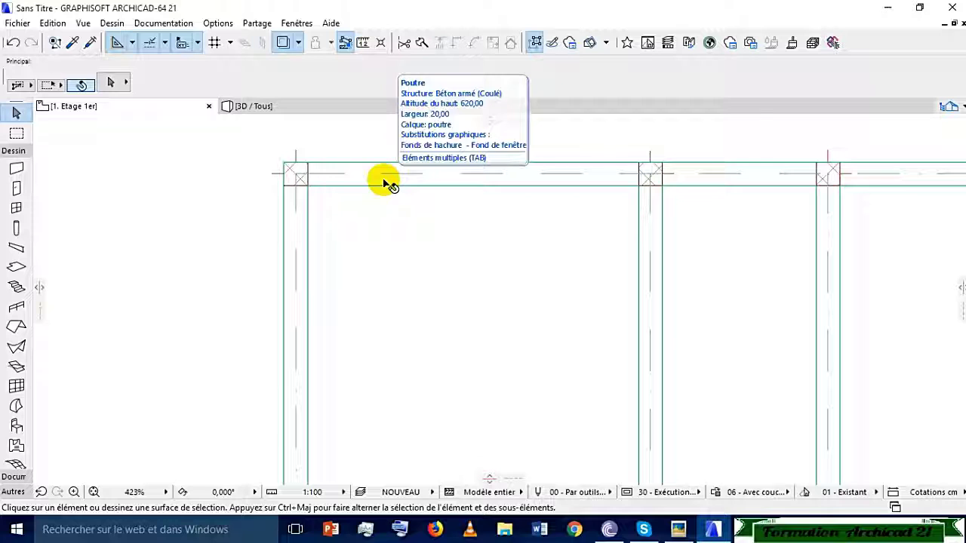
click(383, 180)
scroll(382, 198, down, 4)
scroll(382, 197, down, 2)
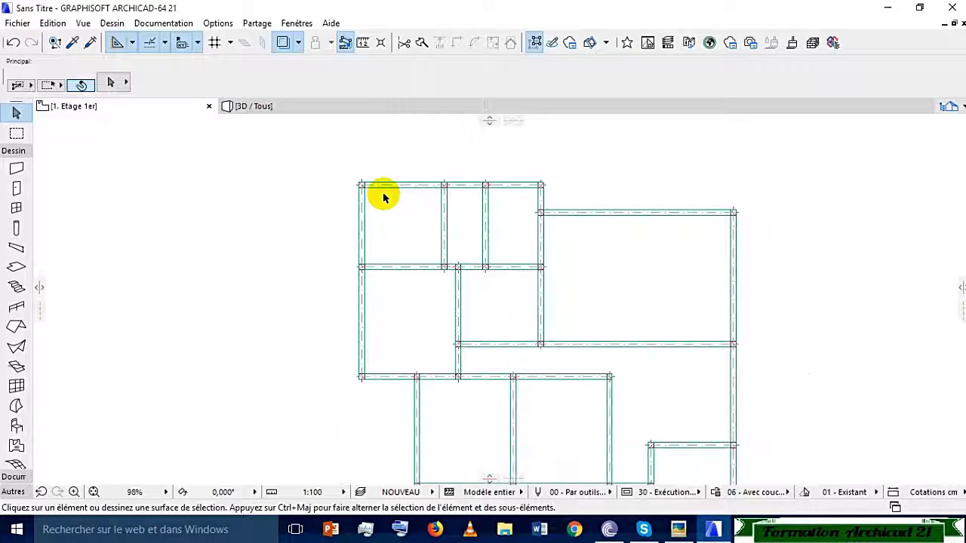
middle_drag(374, 189, 350, 170)
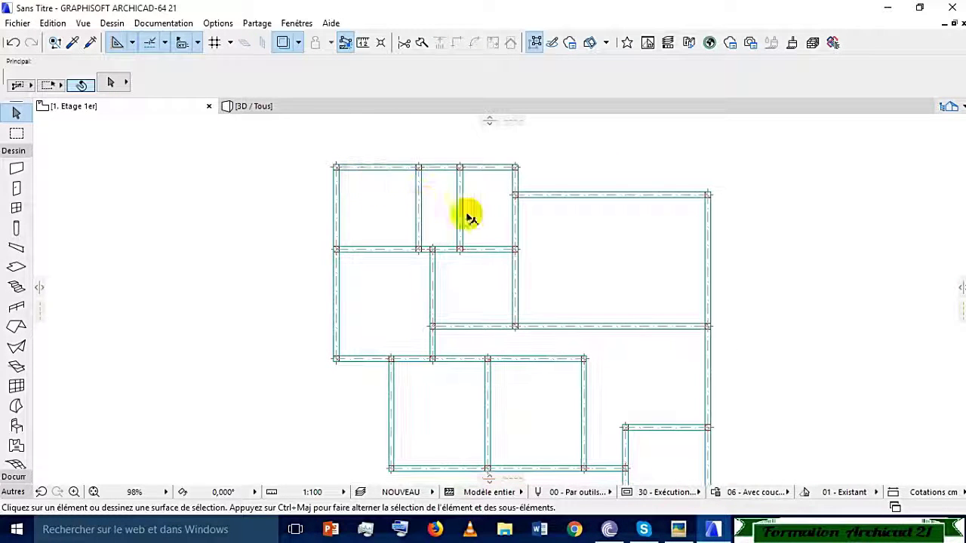
click(433, 281)
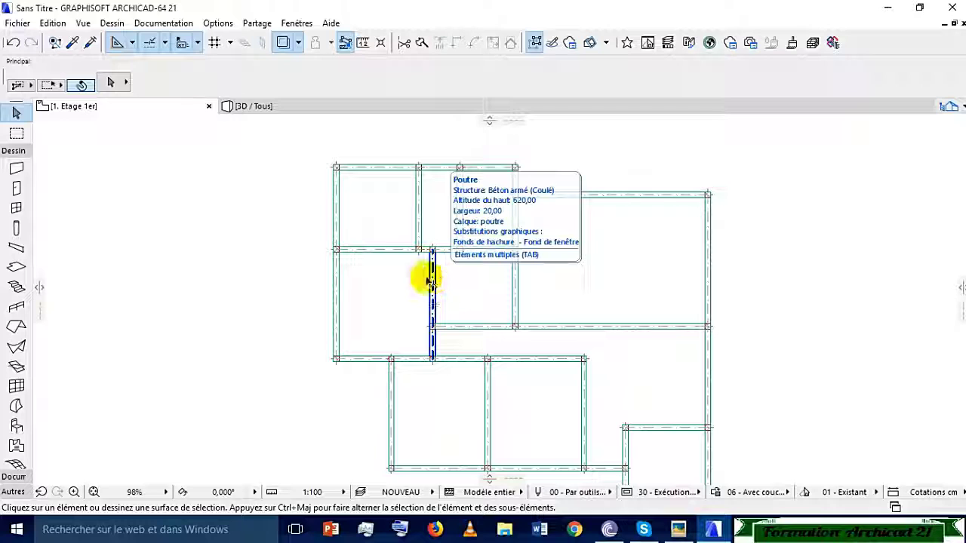
click(356, 277)
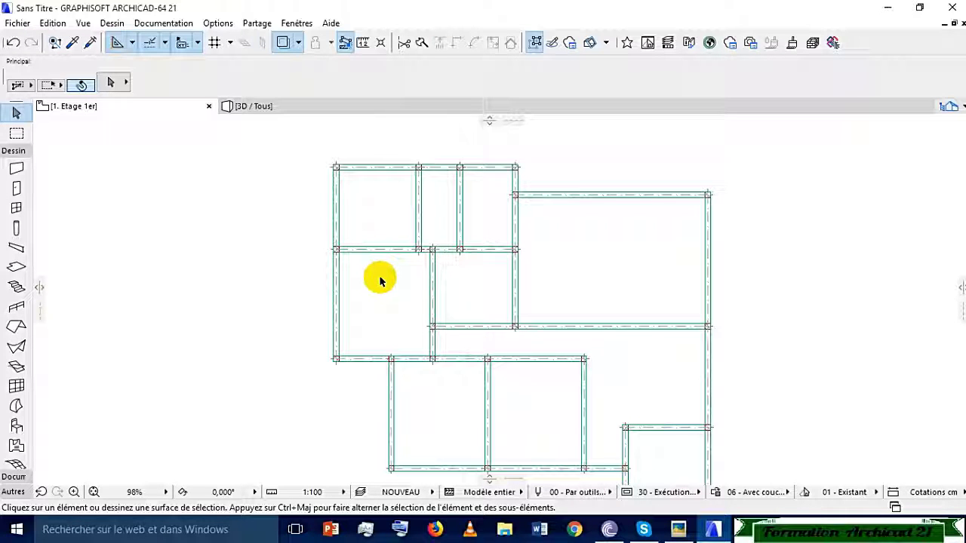